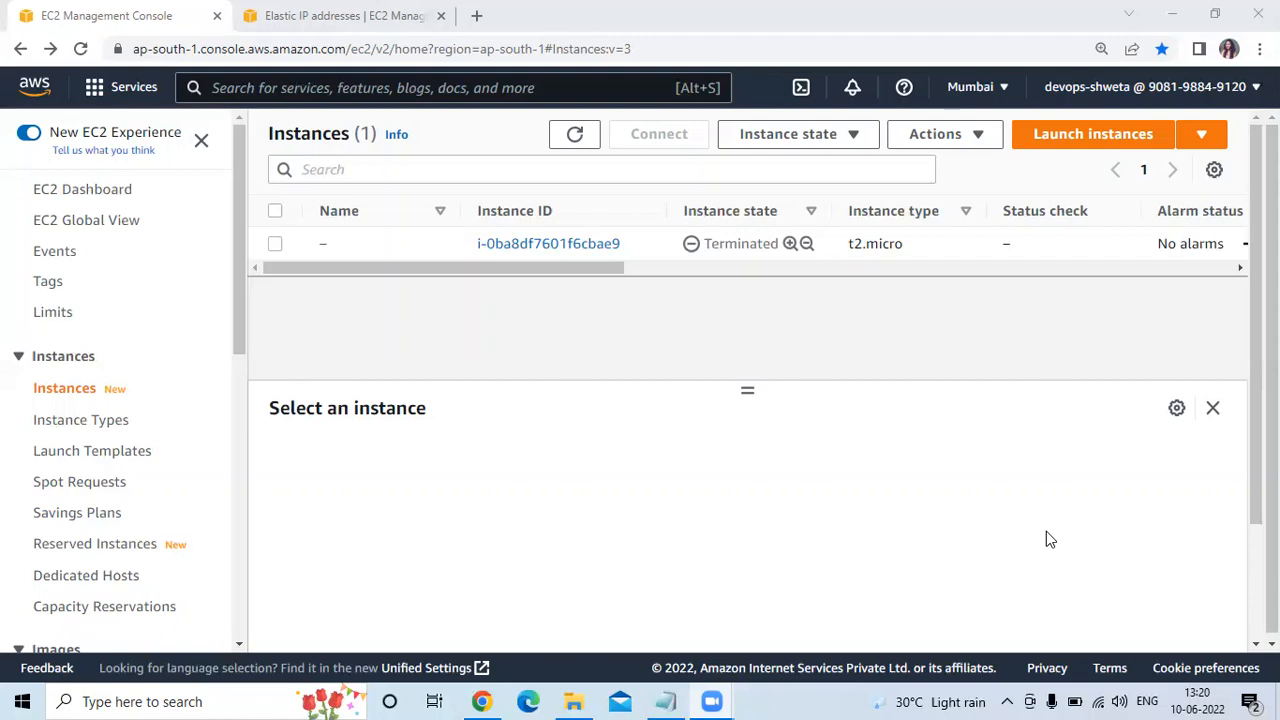
# Look at the Elastic IP addresses page under Network & Security, and return to the Instances page
pyautogui.moveTo(239, 240); pyautogui.dragTo(238, 467)
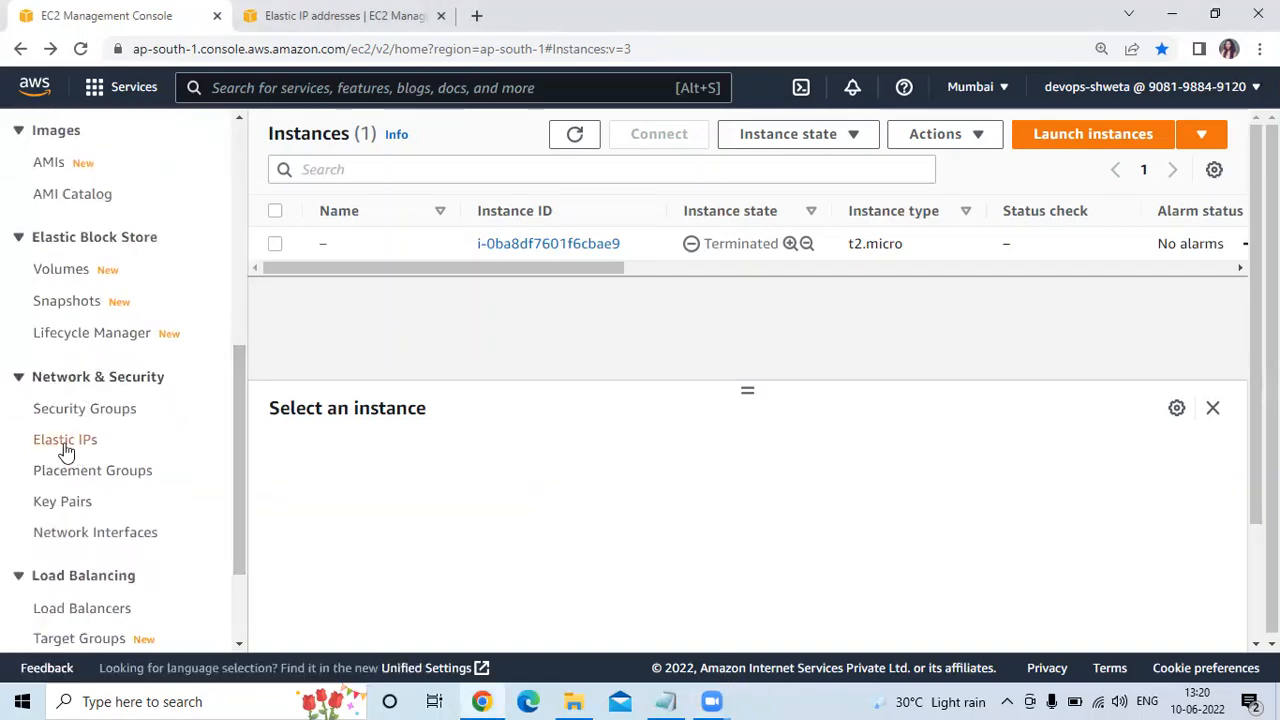
pyautogui.click(300, 16)
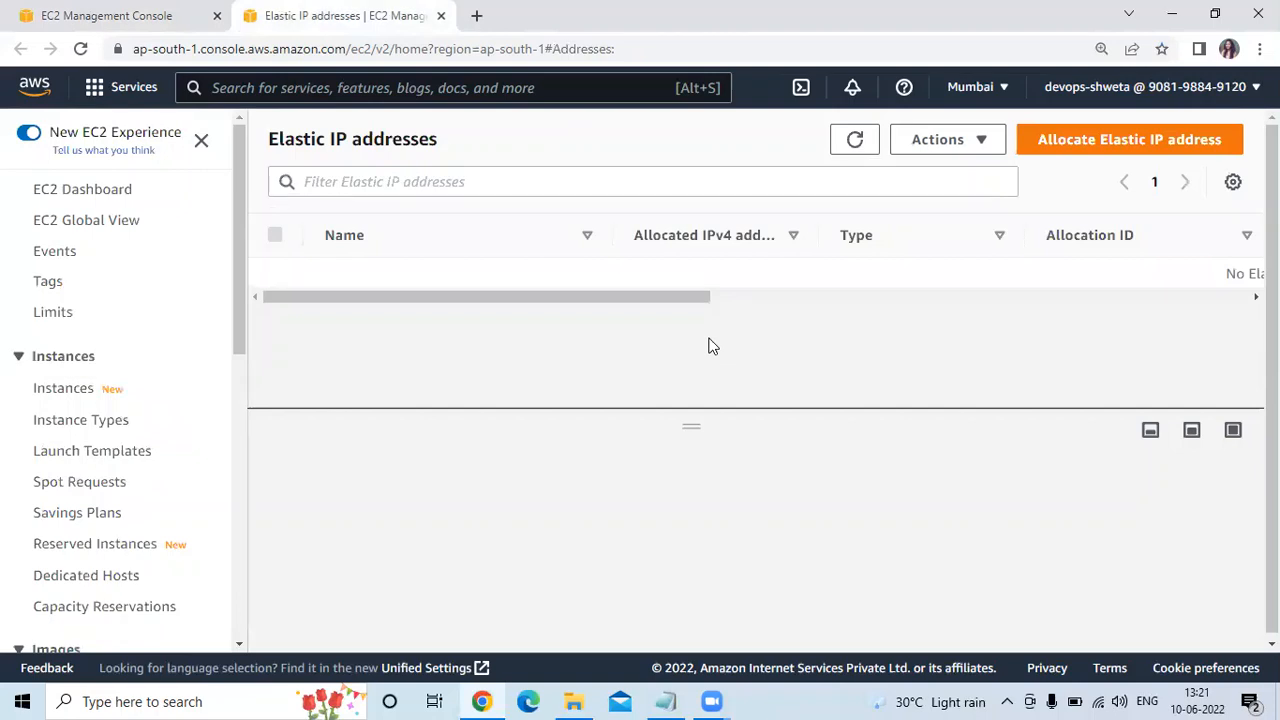
pyautogui.click(112, 15)
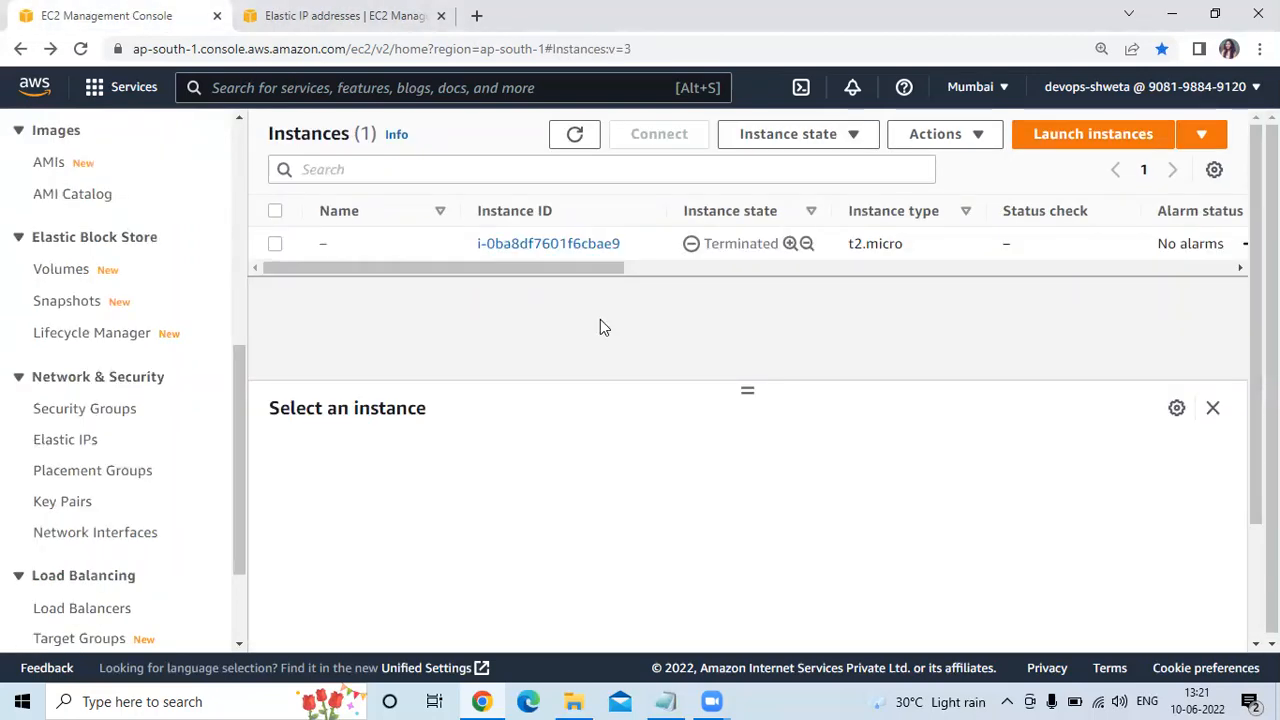
# Start launching an instance from the 64-bit (x86) Amazon Linux 2 AMI (HVM) - Kernel 5.10 with instance type t2.micro
pyautogui.click(1080, 150)
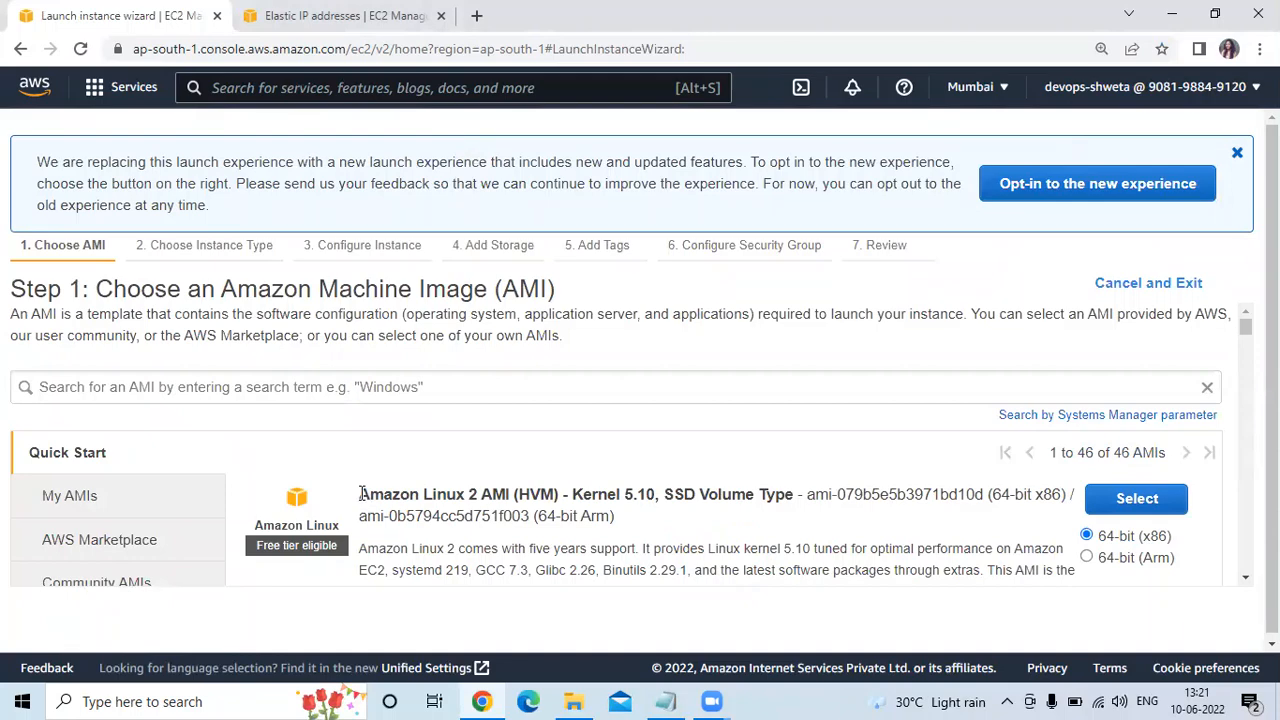
pyautogui.scroll(-1, 361, 493)
pyautogui.click(1146, 450)
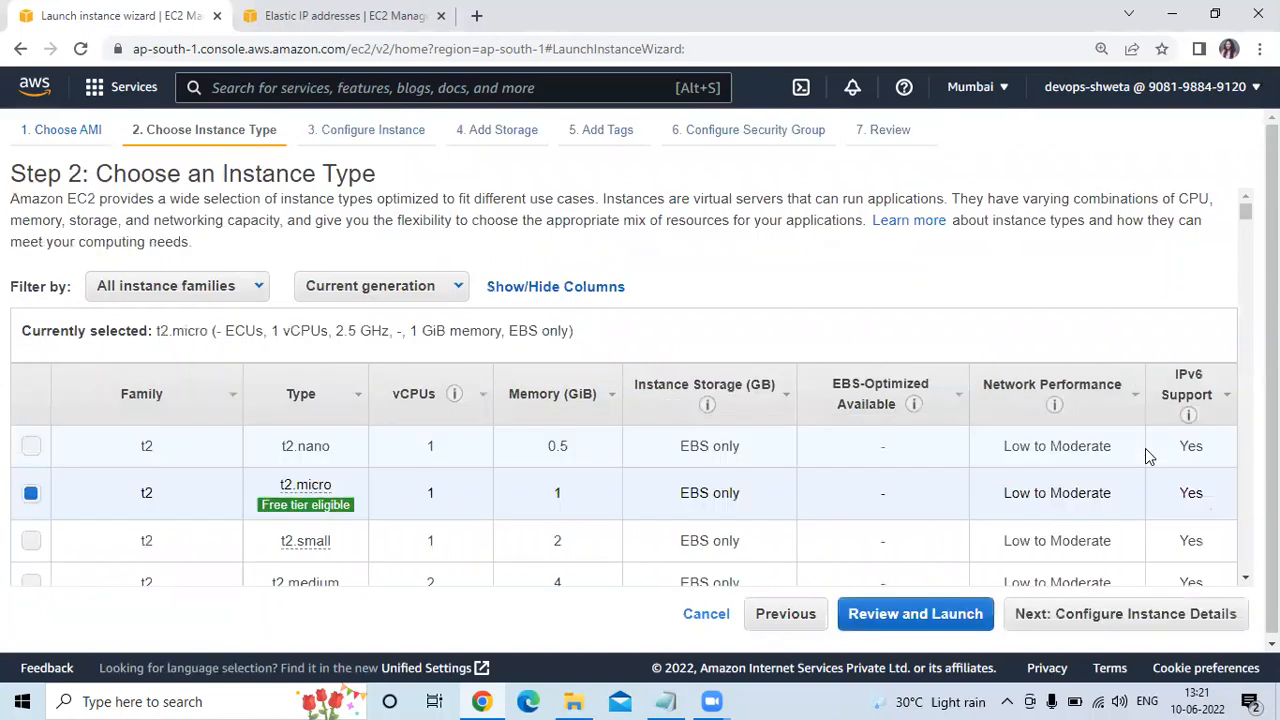
pyautogui.click(1071, 627)
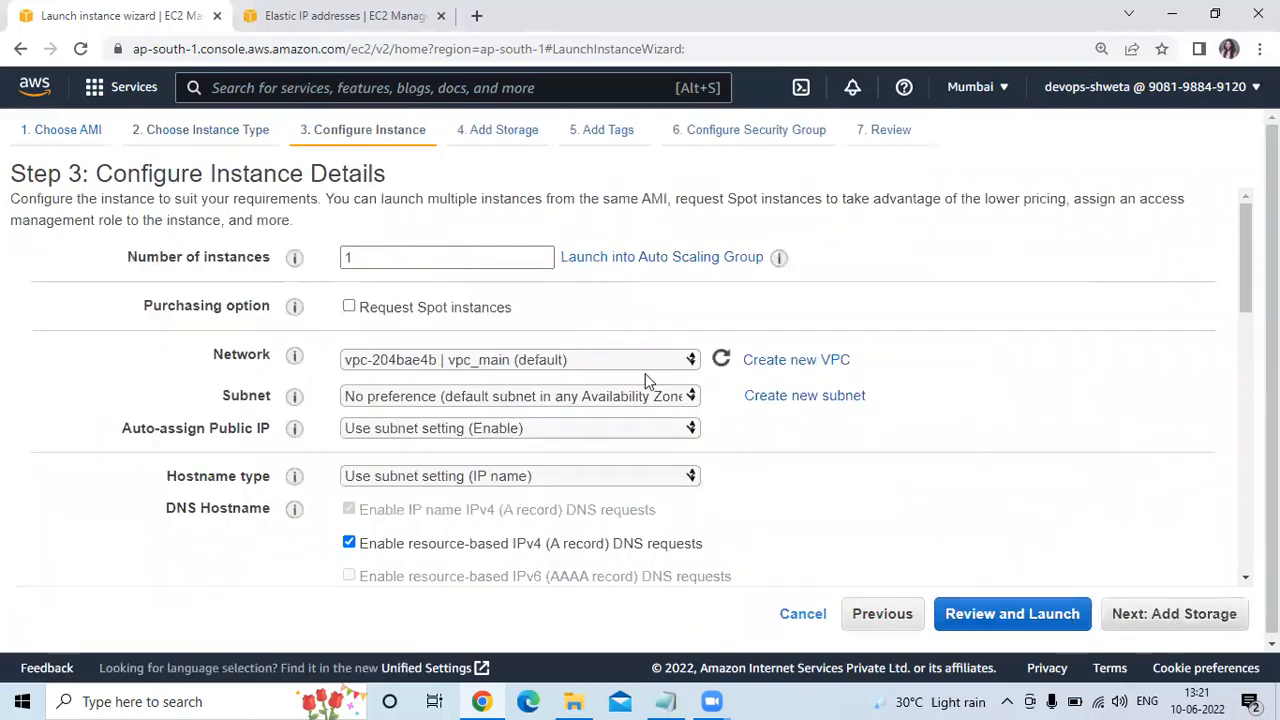
# Keep the default instance details and storage, and add a Name tag with the value Linux
pyautogui.click(423, 258)
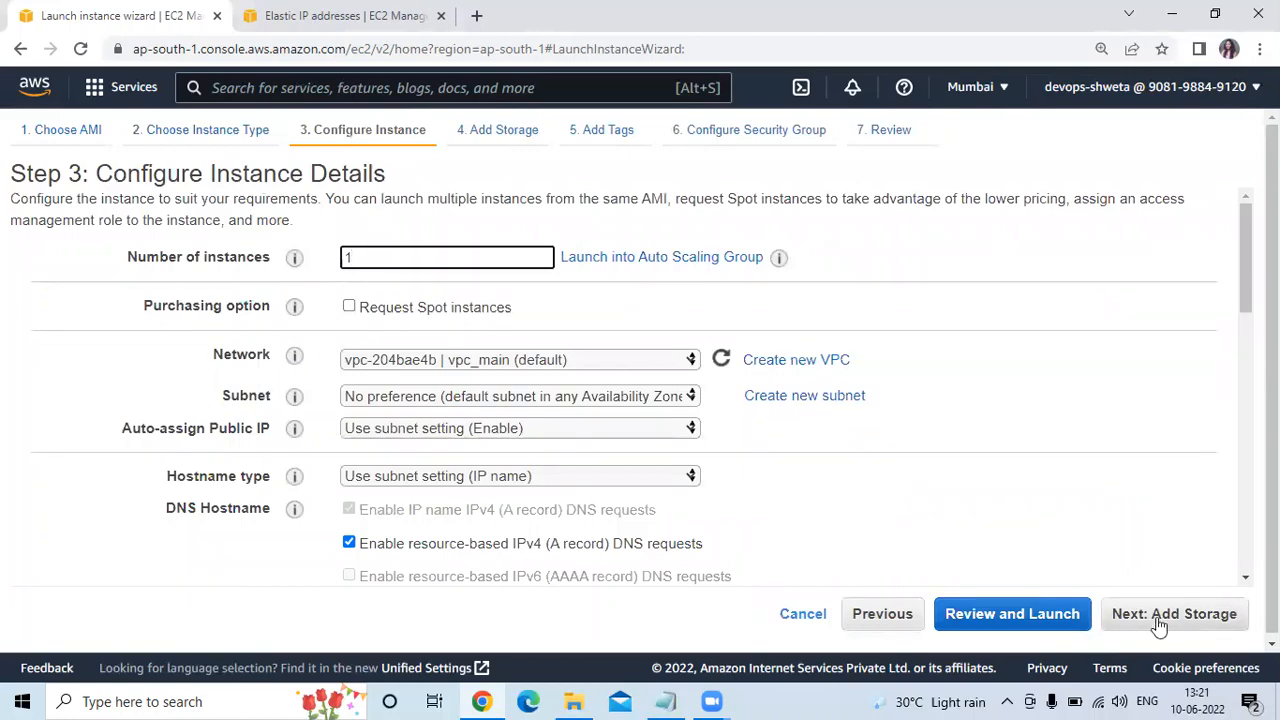
pyautogui.click(1158, 624)
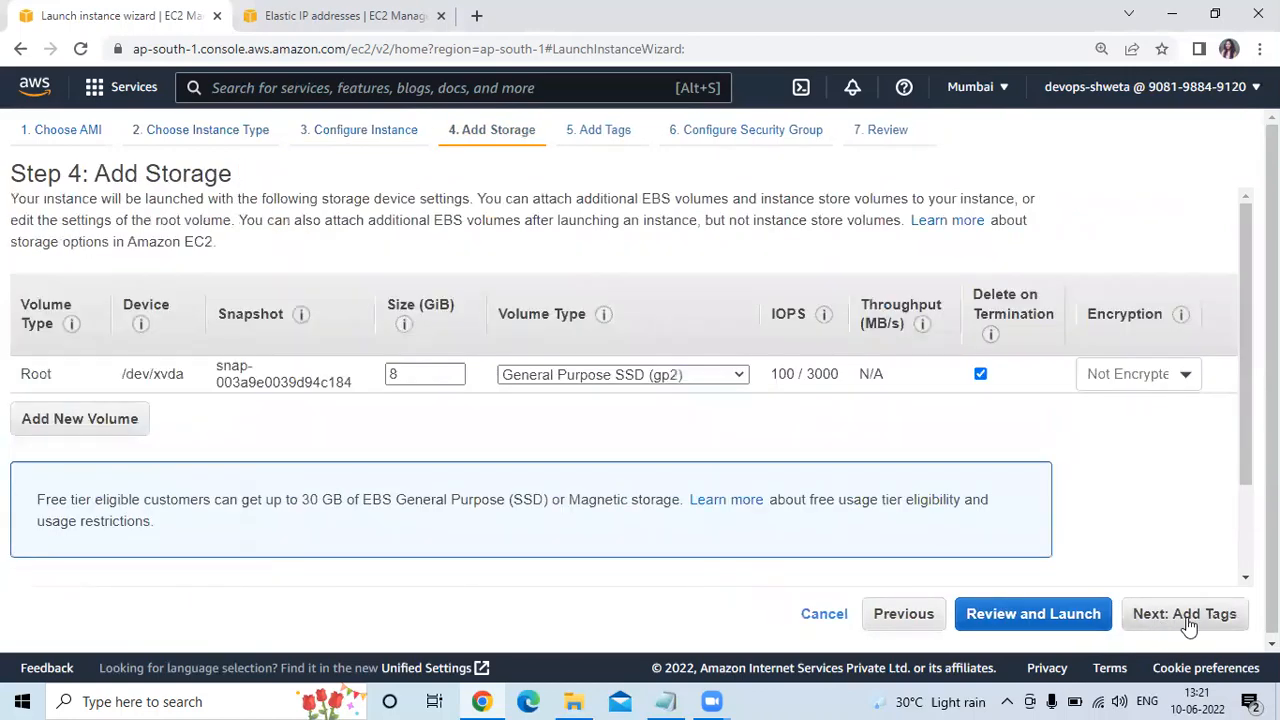
pyautogui.click(1189, 624)
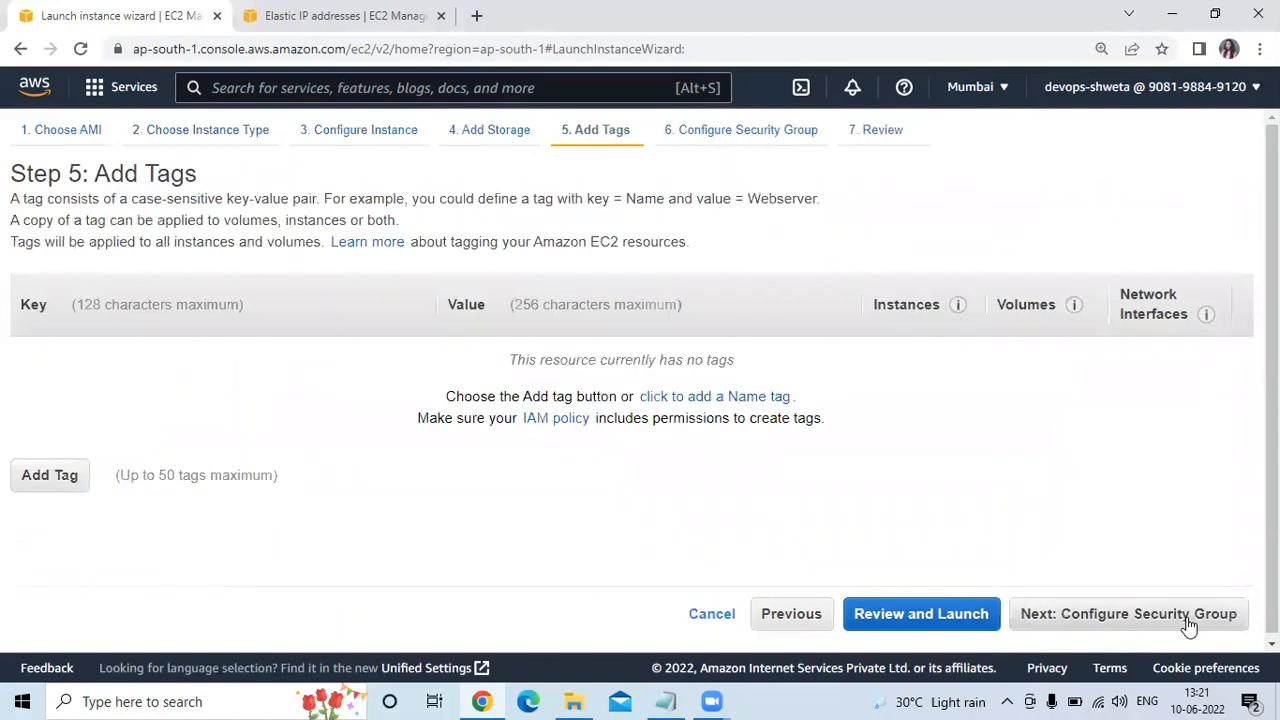
pyautogui.click(748, 398)
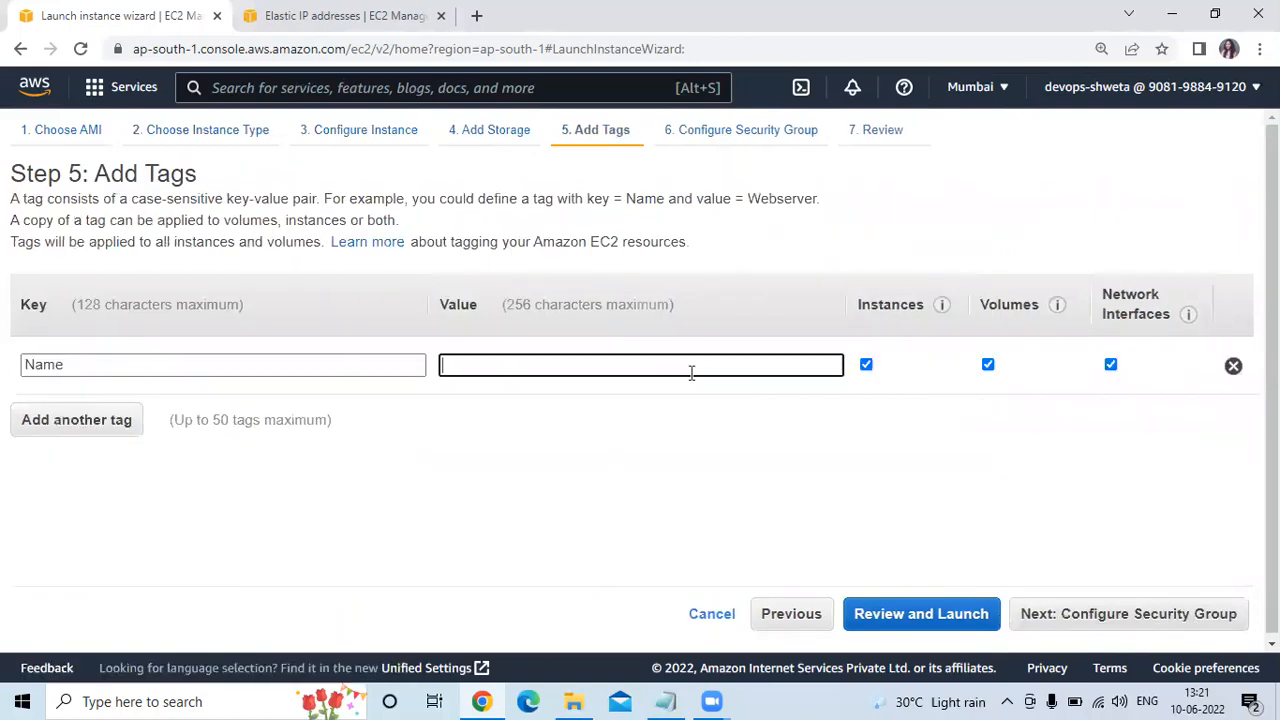
pyautogui.write('Linux')
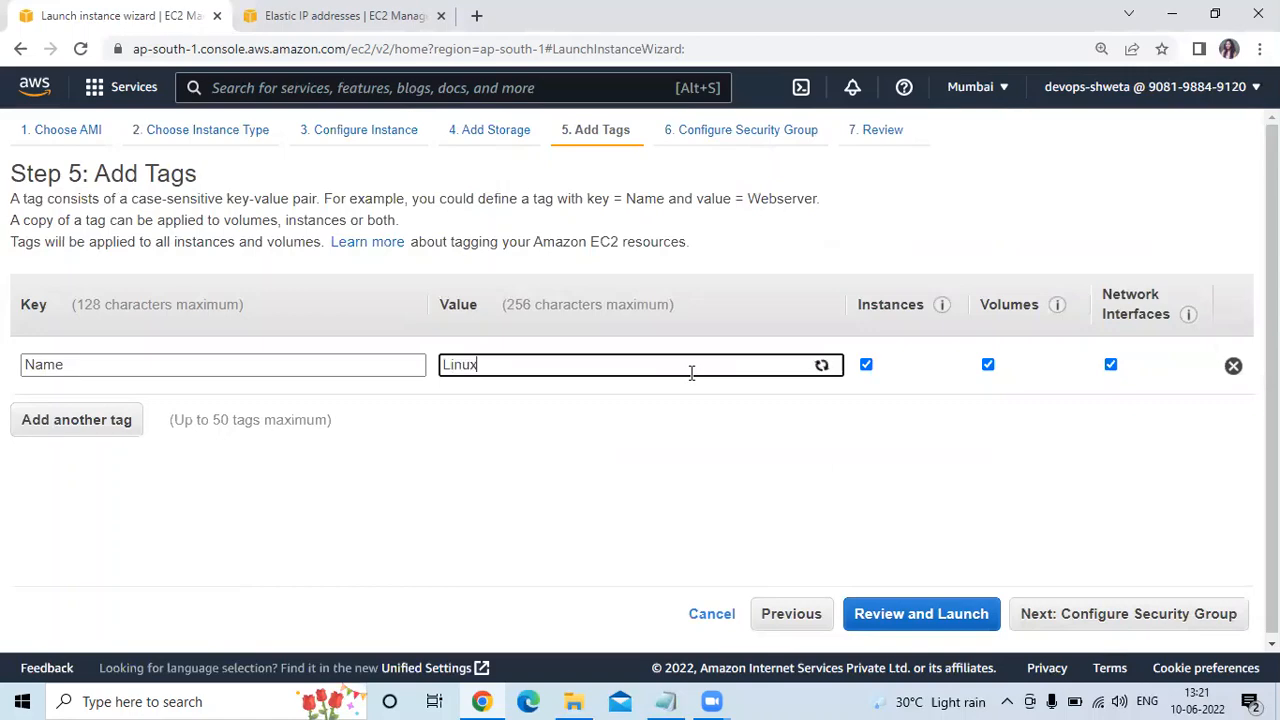
pyautogui.click(1075, 618)
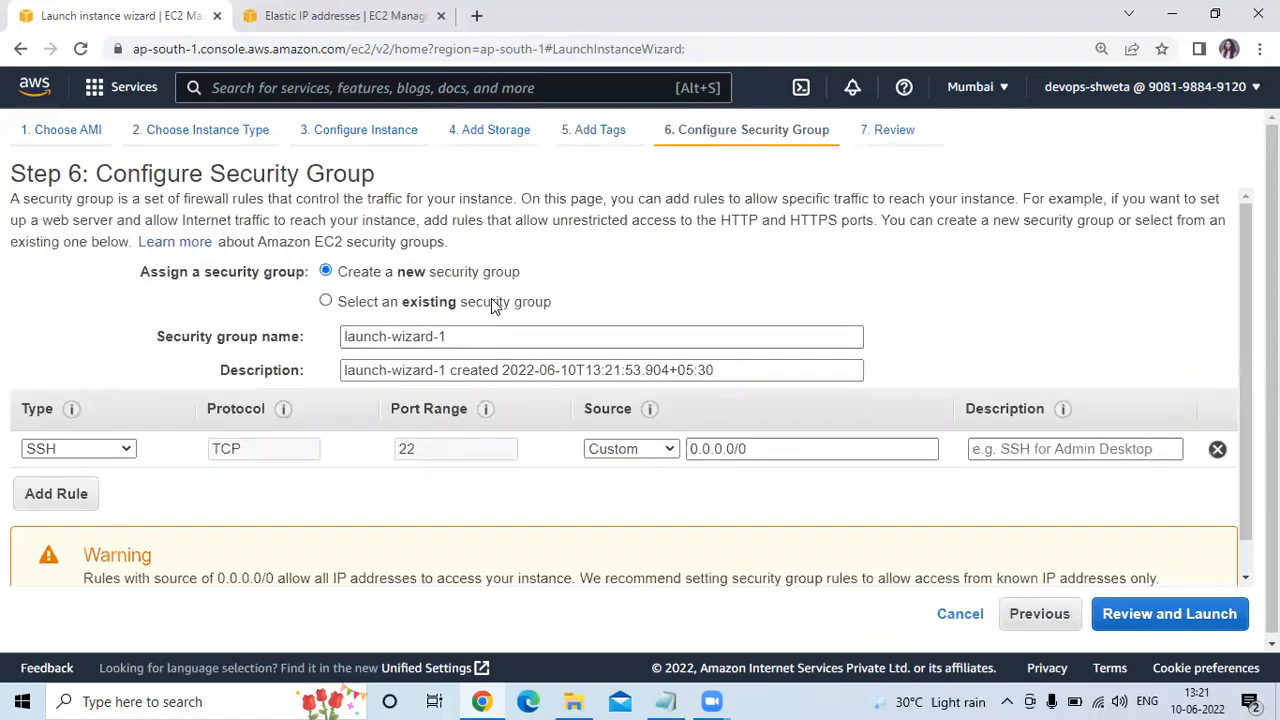
# Assign the existing default security group to the instance and proceed to the launch review
pyautogui.click(497, 304)
pyautogui.click(494, 385)
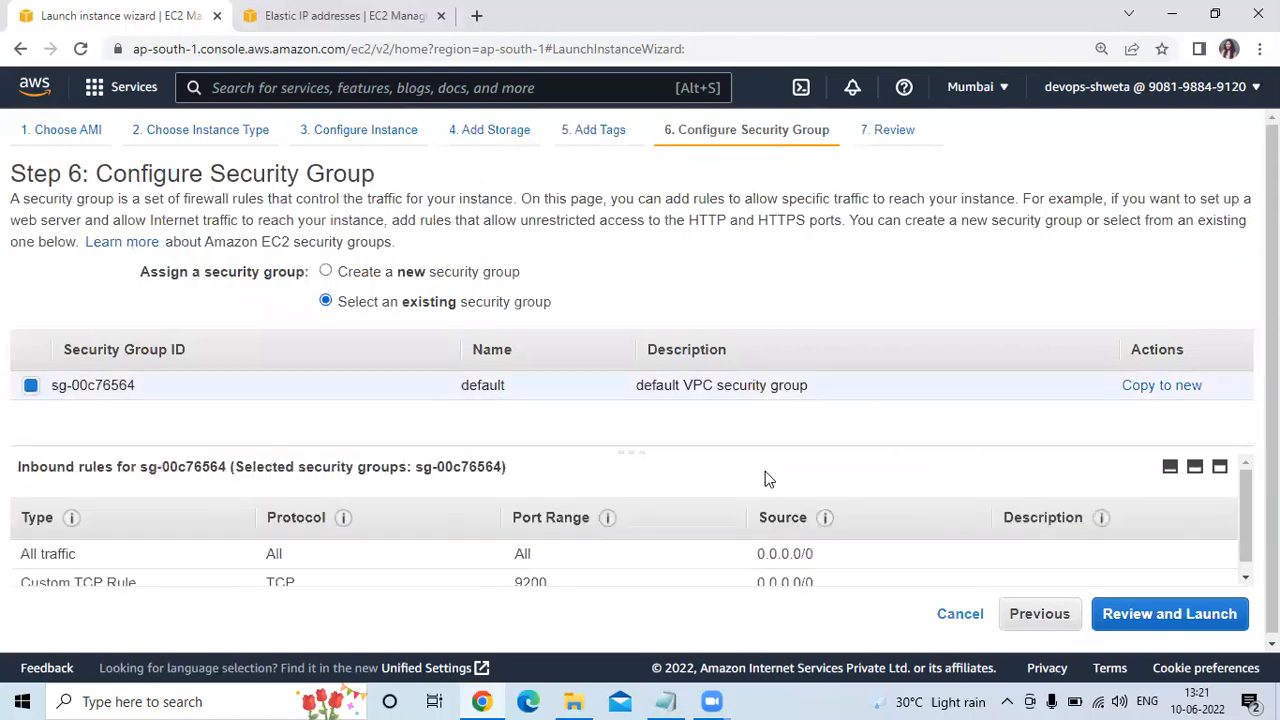
pyautogui.click(1128, 615)
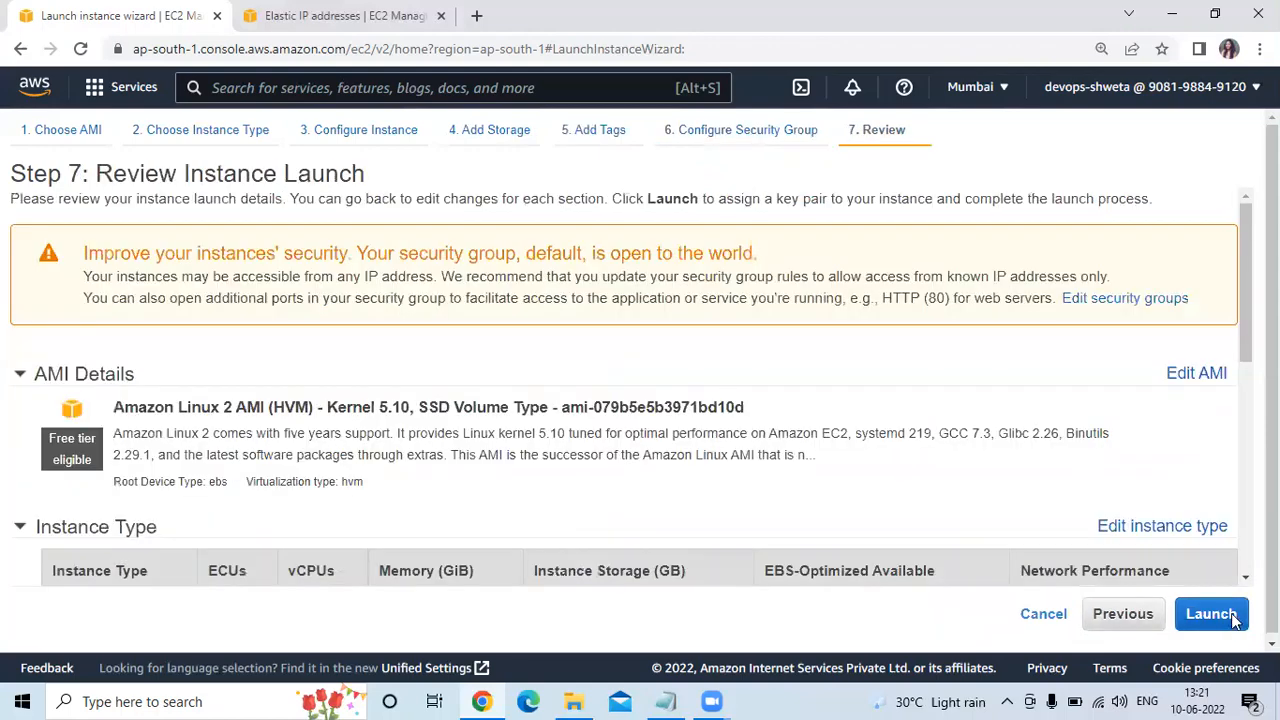
# Launch the instance with the existing windows | RSA key pair, acknowledging access to its private key file
pyautogui.click(1225, 615)
pyautogui.click(500, 452)
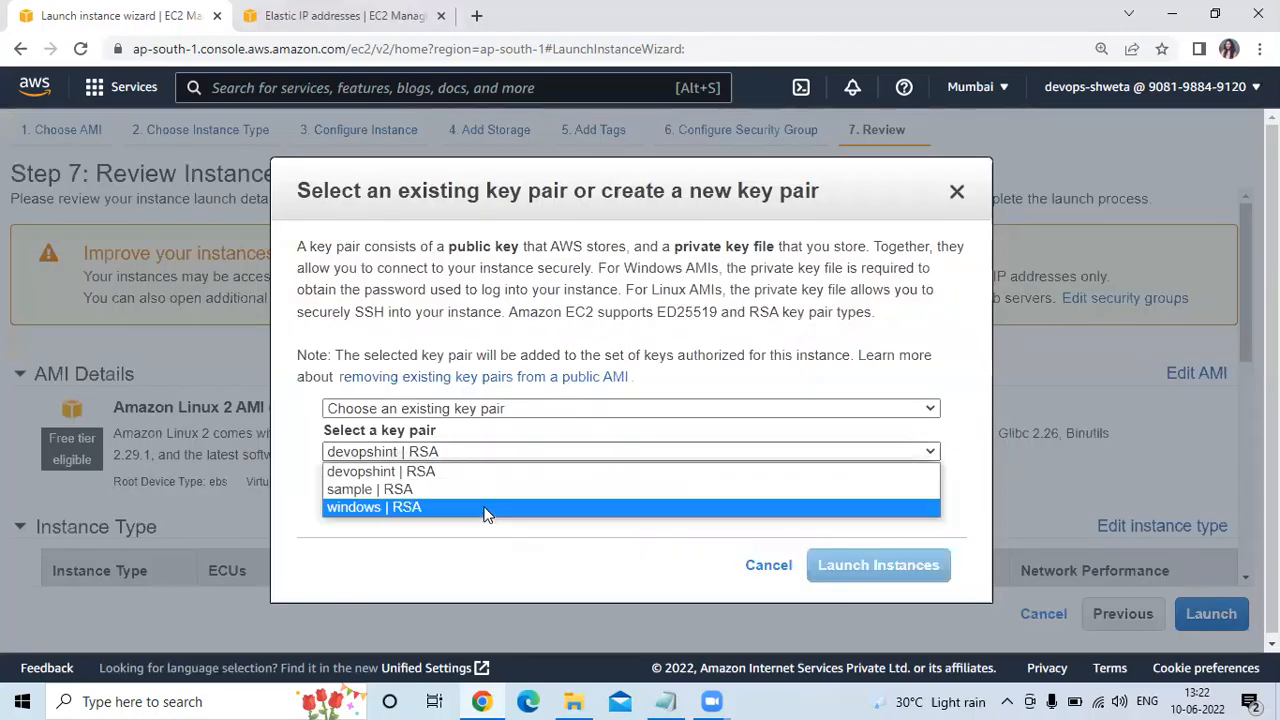
pyautogui.click(480, 507)
pyautogui.click(332, 483)
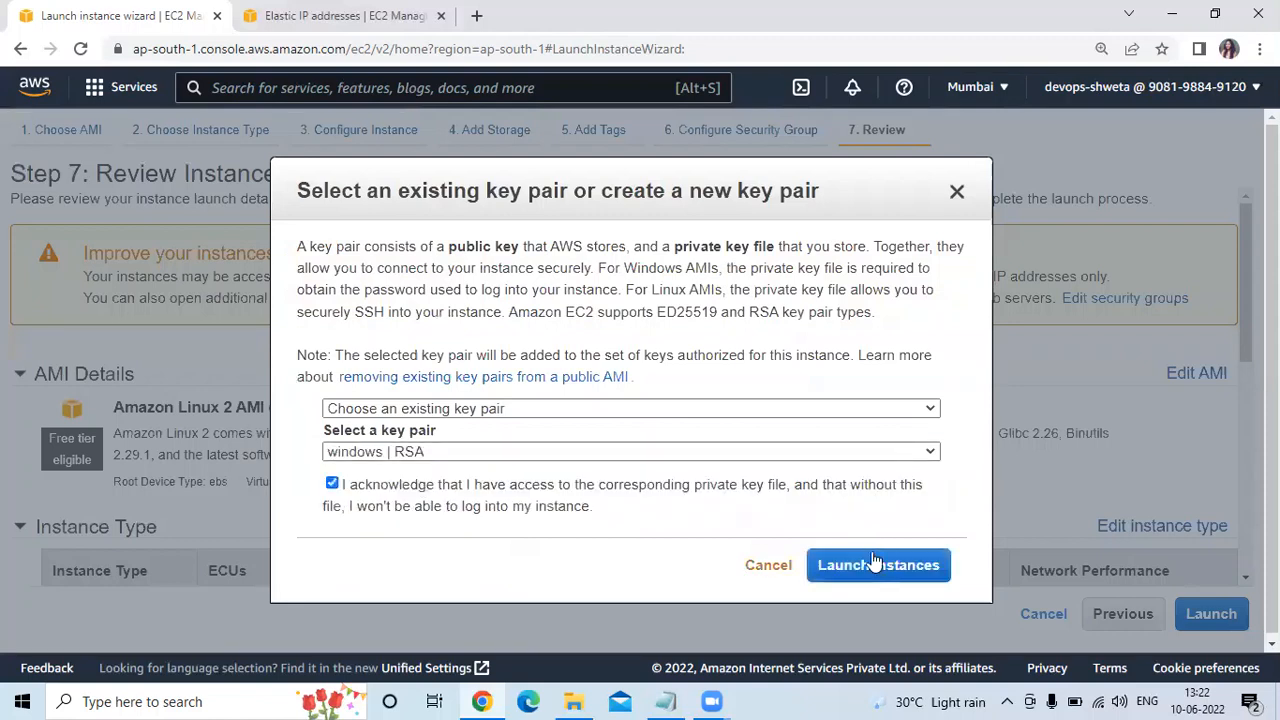
pyautogui.click(874, 563)
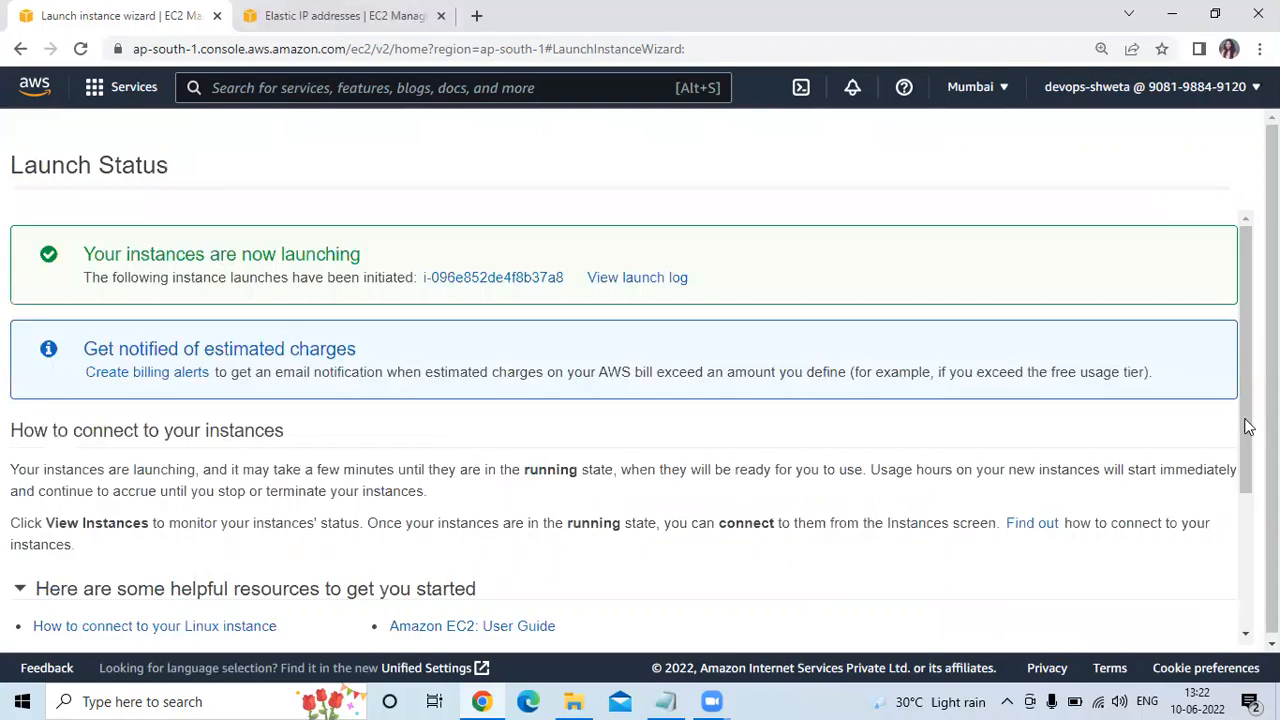
# Go to the instances list and refresh it to check the state of the Linux instance
pyautogui.moveTo(1248, 426); pyautogui.dragTo(1248, 565)
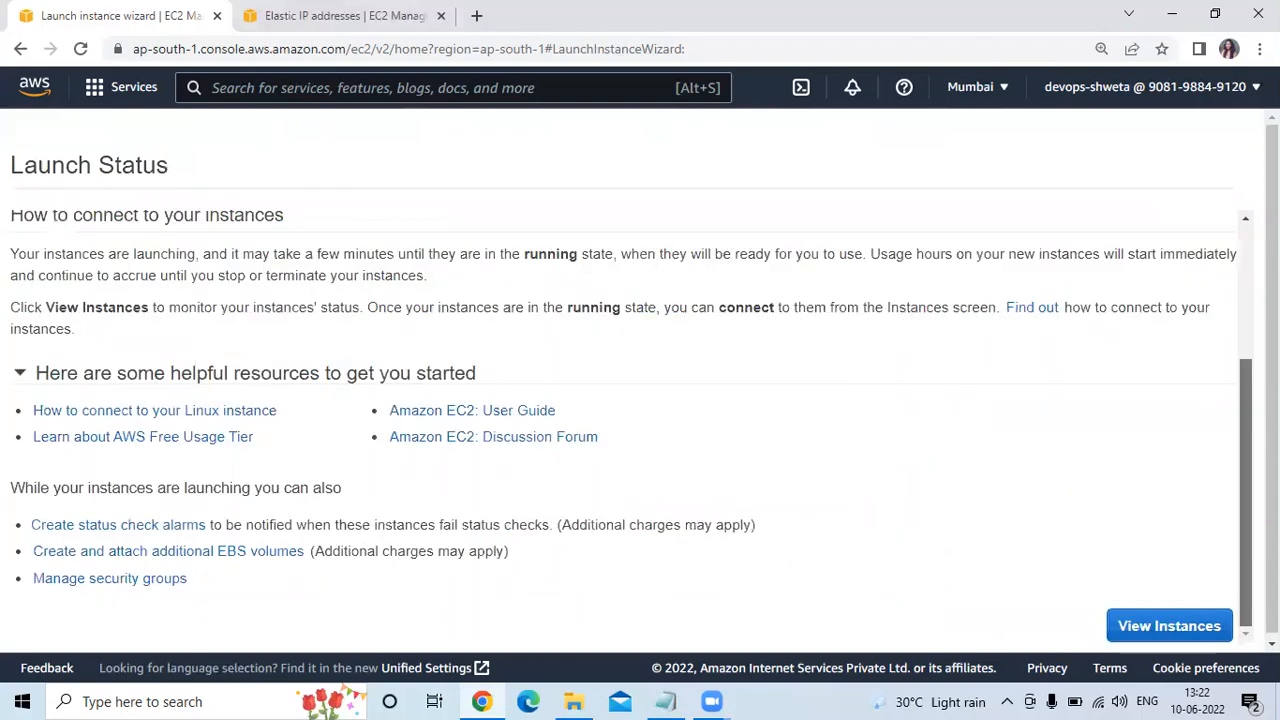
pyautogui.click(1176, 628)
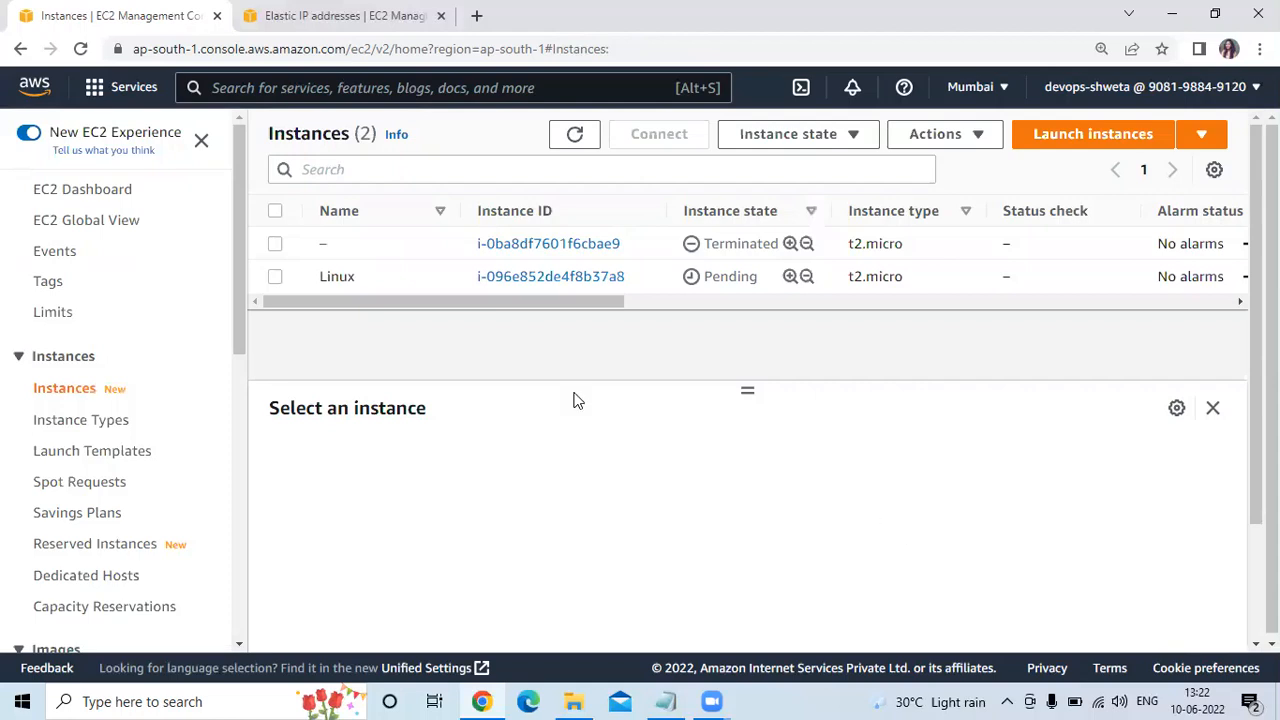
pyautogui.click(589, 146)
pyautogui.click(576, 140)
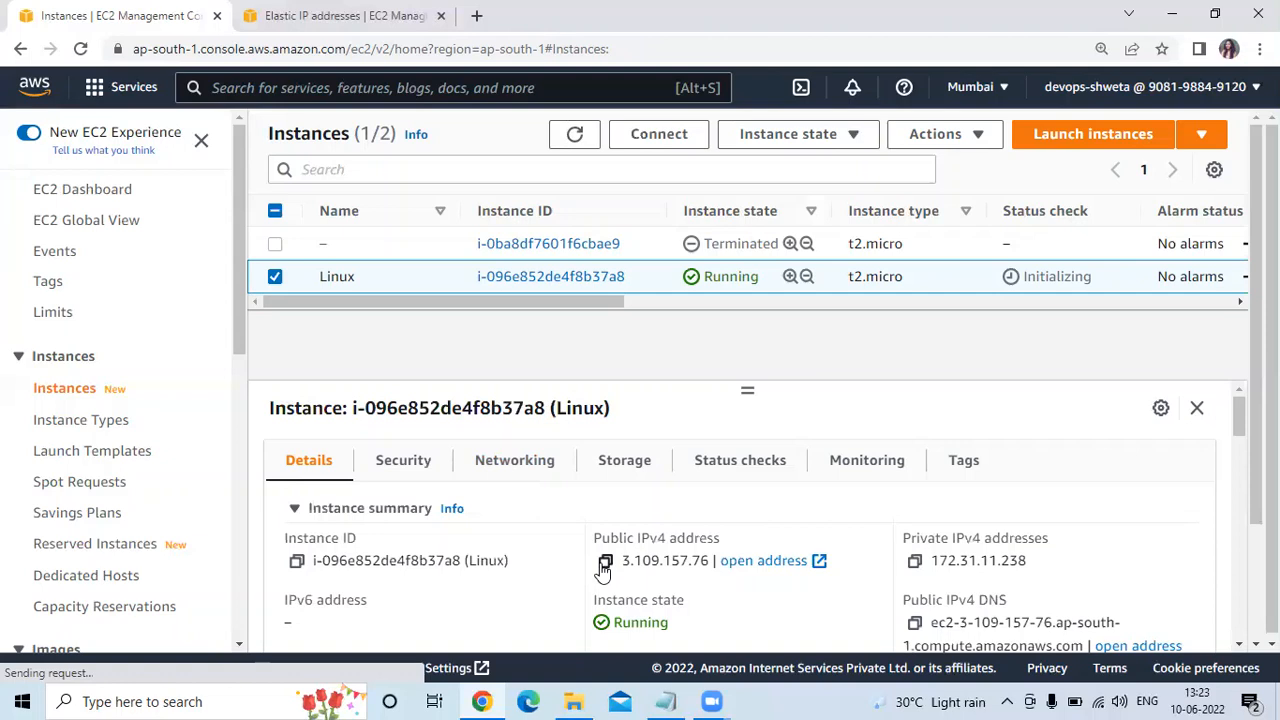
# Copy the Linux instance's public IPv4 address into a new Notepad document, then return to the EC2 console
pyautogui.click(606, 562)
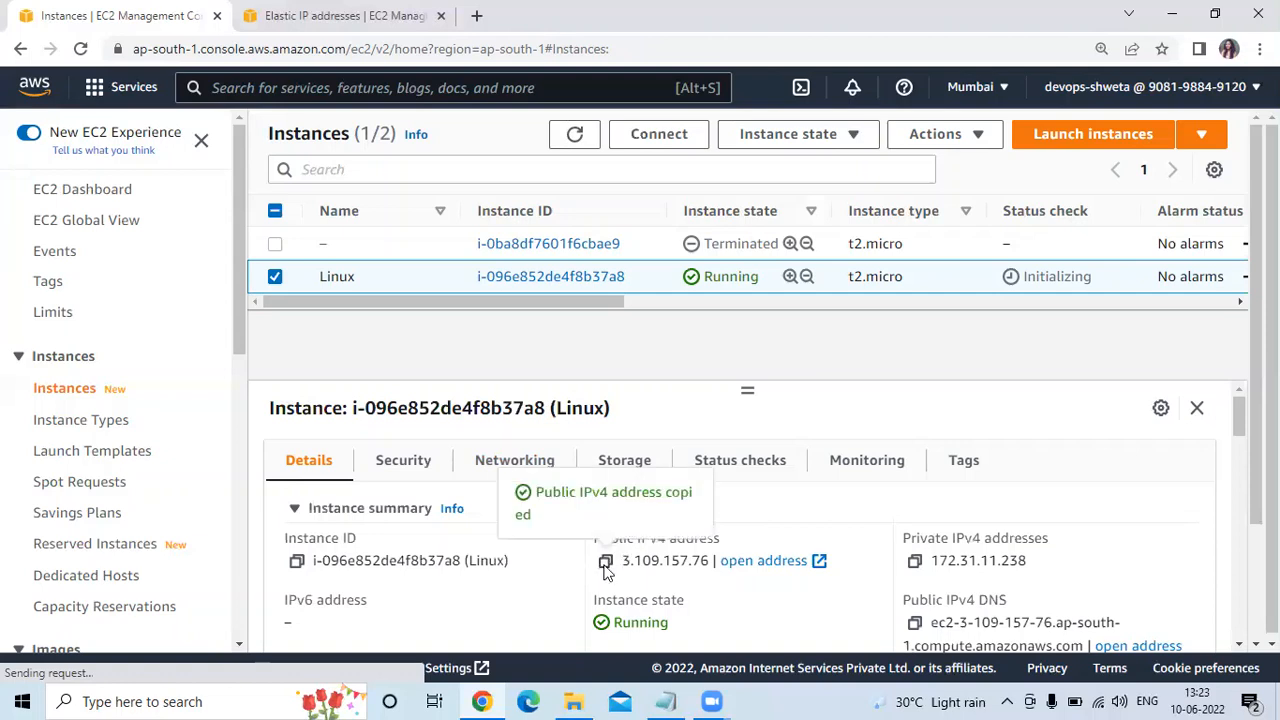
pyautogui.click(229, 699)
pyautogui.write('noyt')
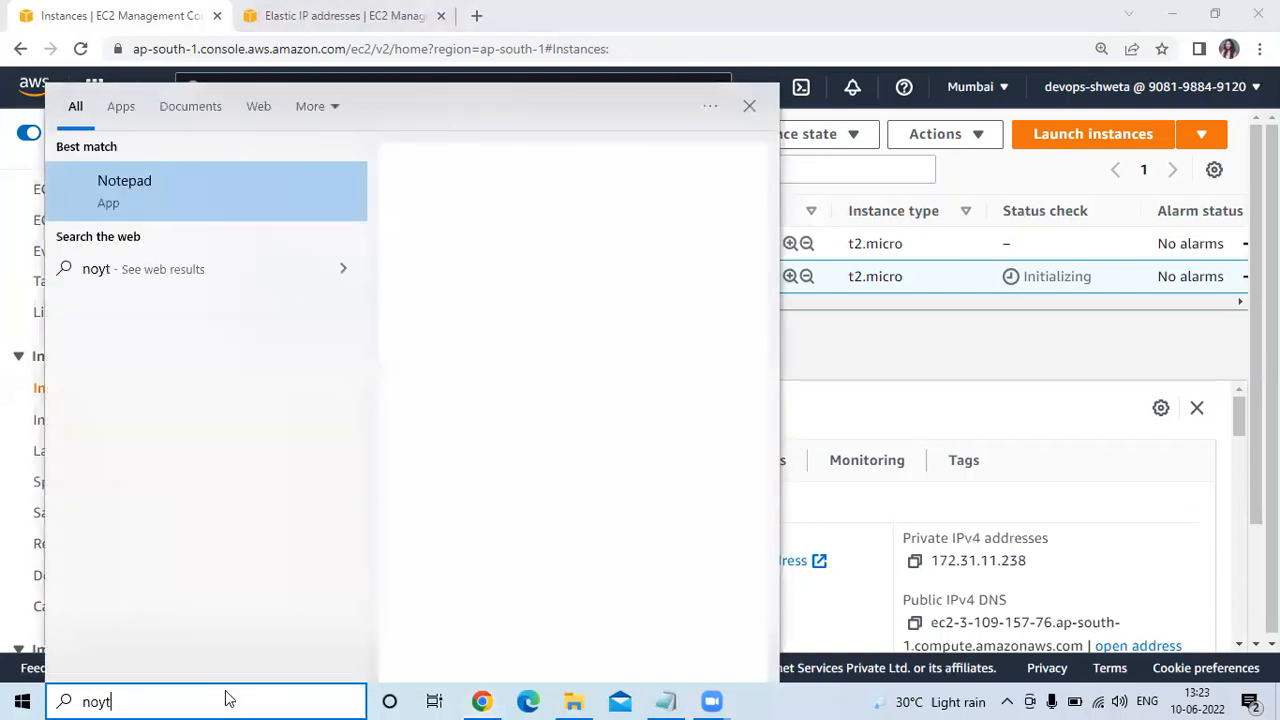
pyautogui.click(108, 205)
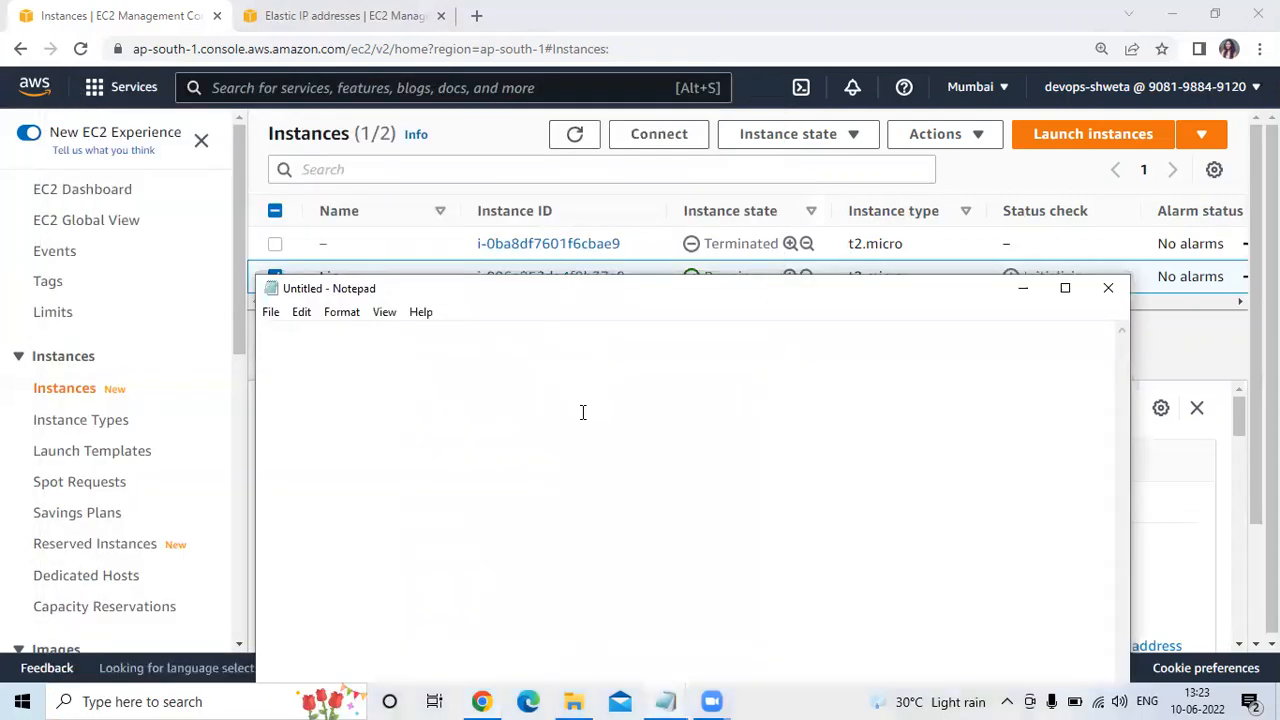
pyautogui.hotkey('ctrl', 'v')
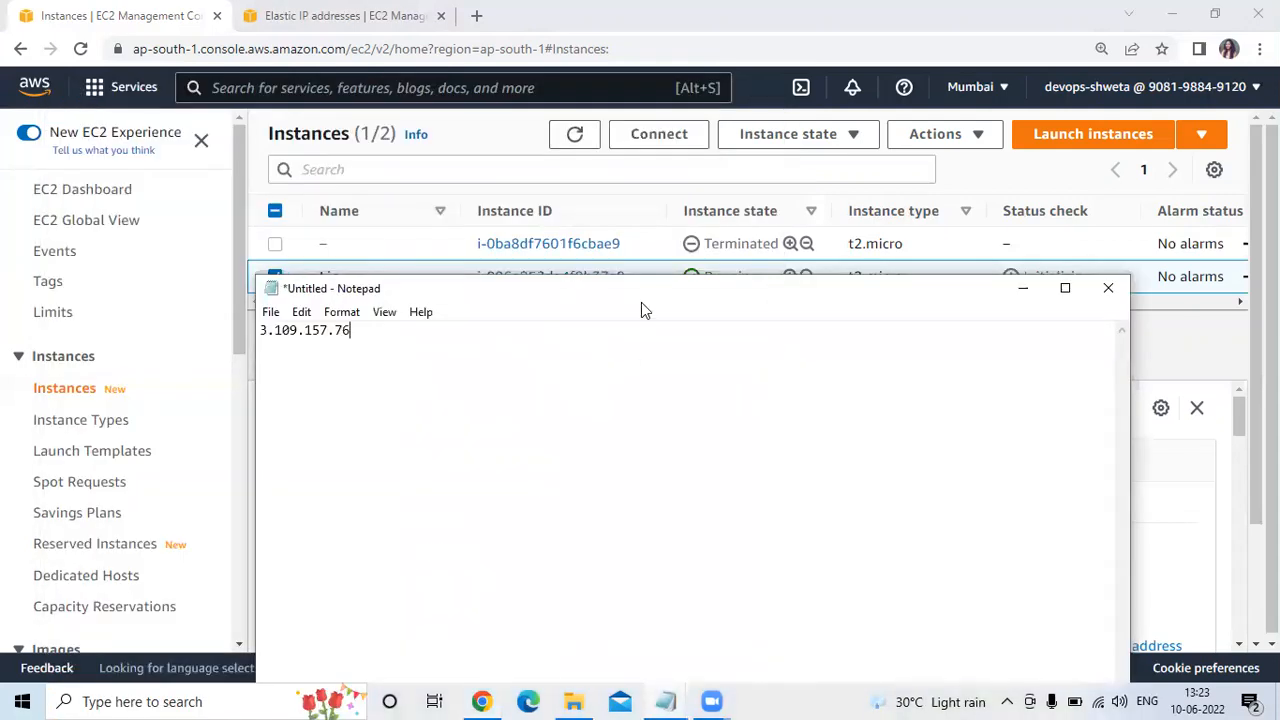
pyautogui.moveTo(641, 297); pyautogui.dragTo(759, 621)
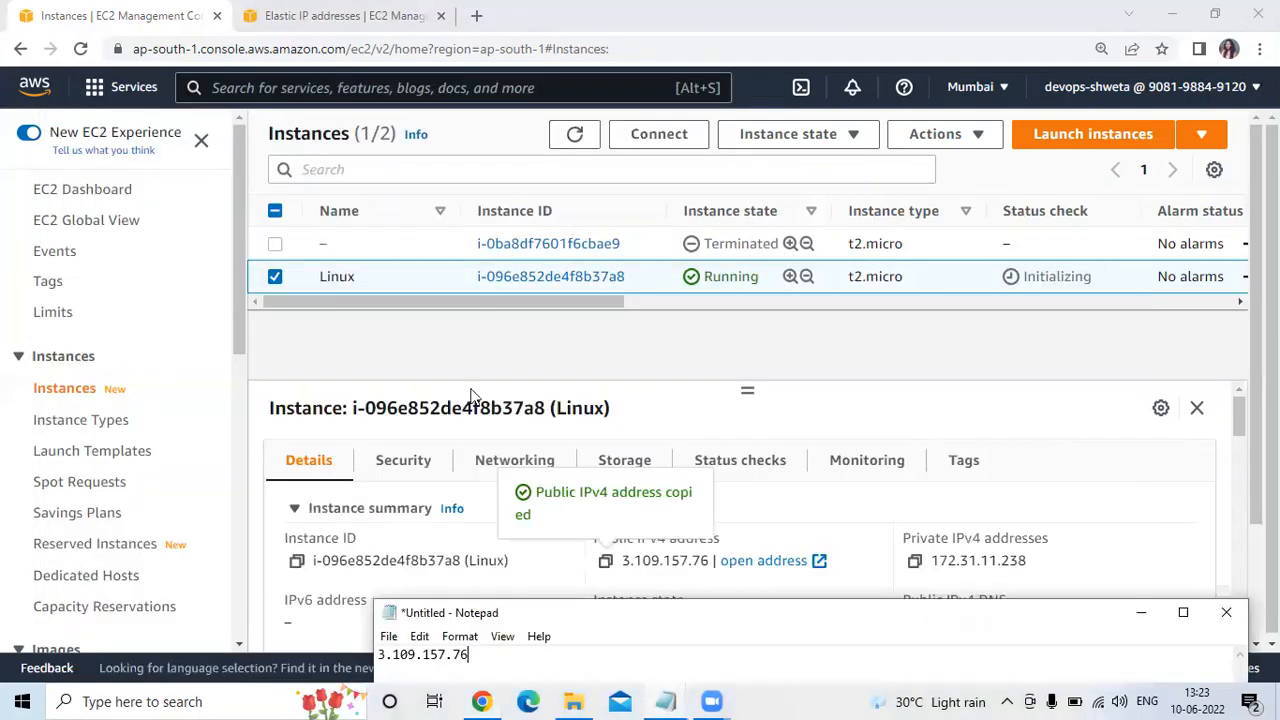
pyautogui.click(1102, 461)
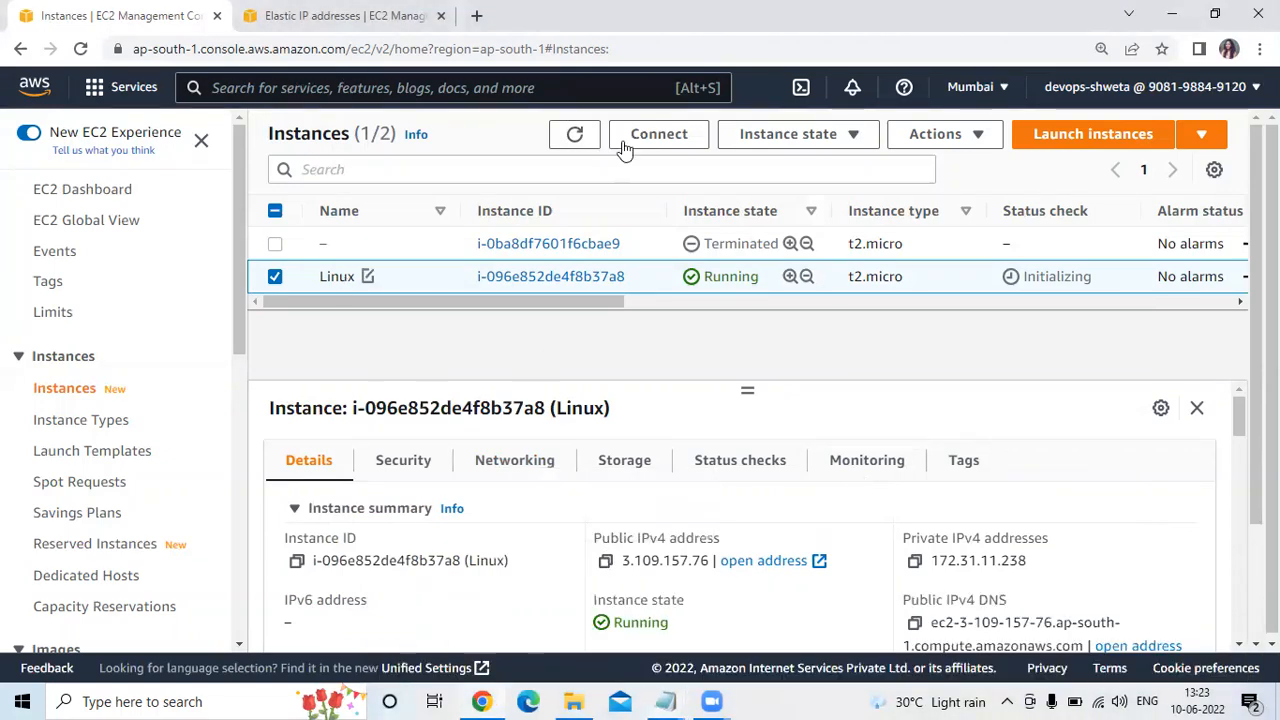
# Stop the Linux instance and dismiss the notification banner
pyautogui.click(822, 138)
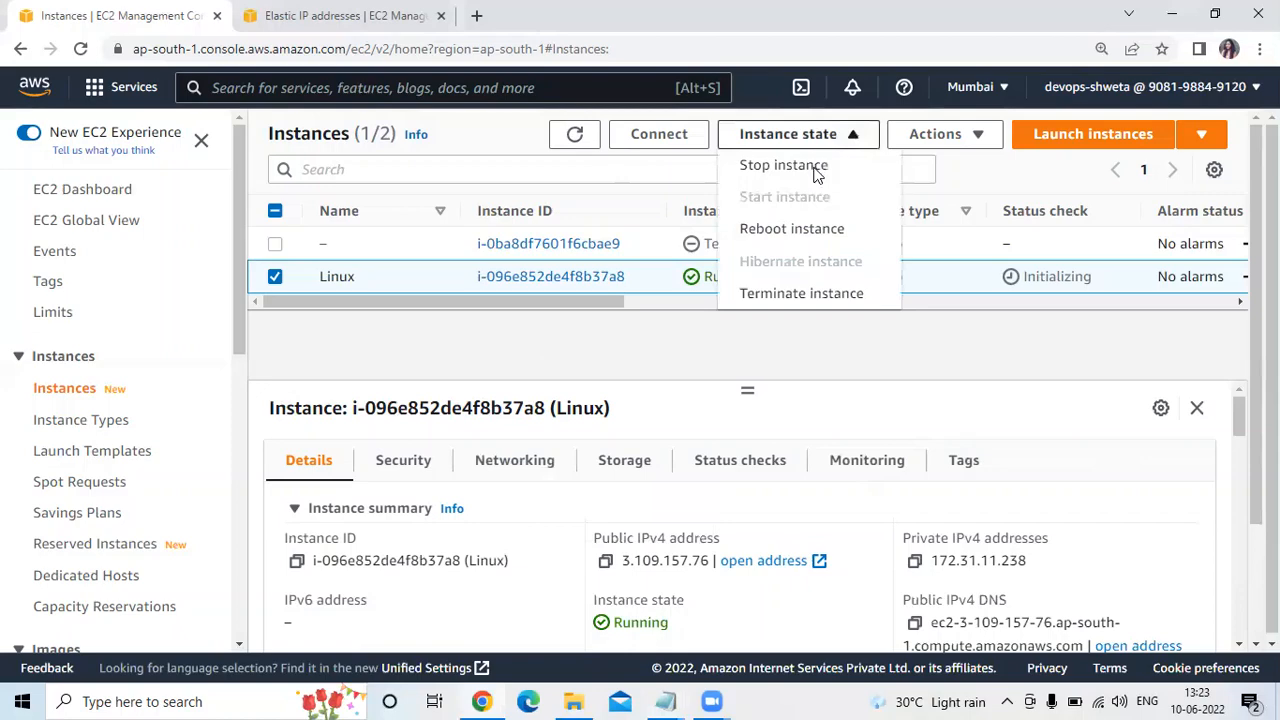
pyautogui.click(810, 168)
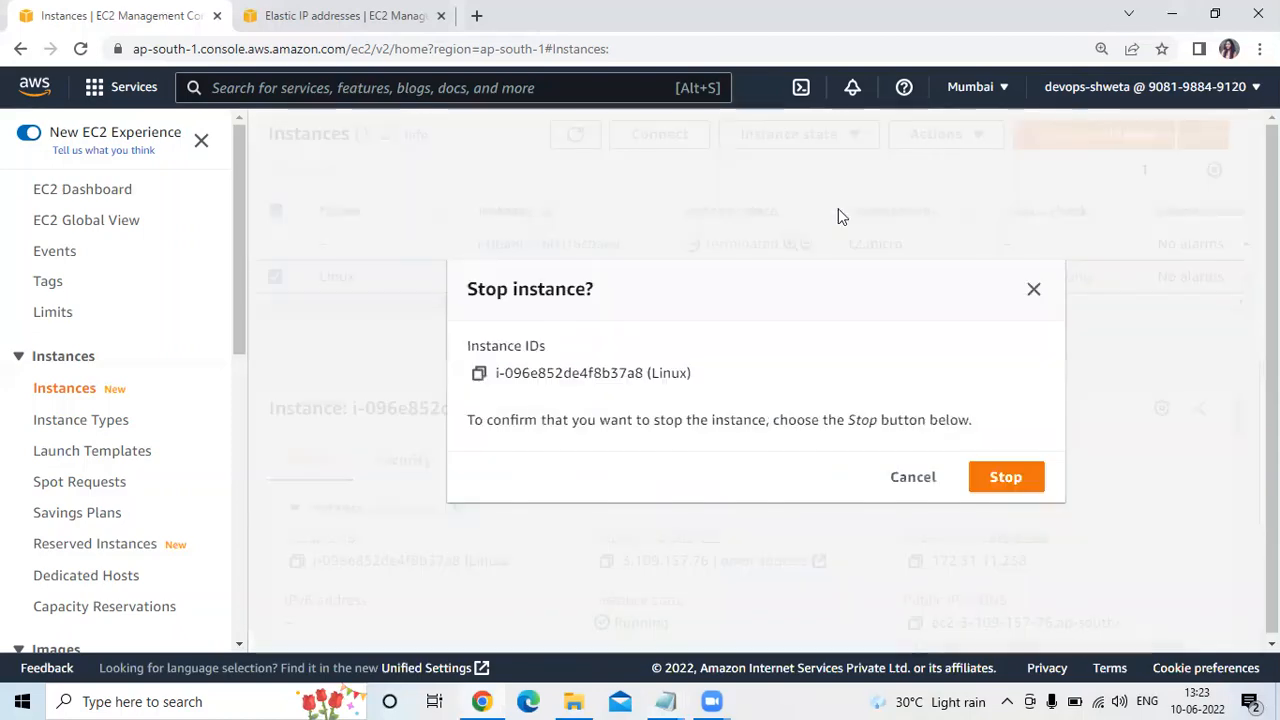
pyautogui.click(1020, 484)
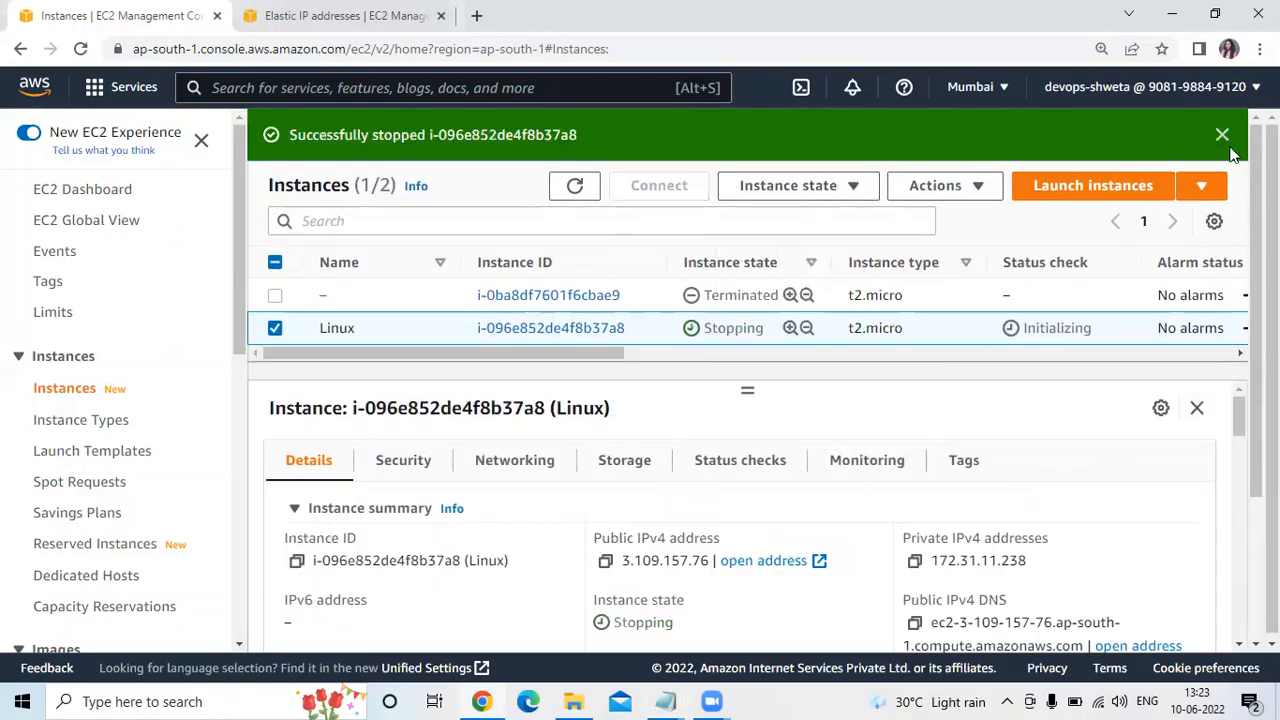
pyautogui.click(1222, 136)
# Refresh the instances list until the Linux instance has stopped, and check its public IPv4 address in the details
pyautogui.click(575, 136)
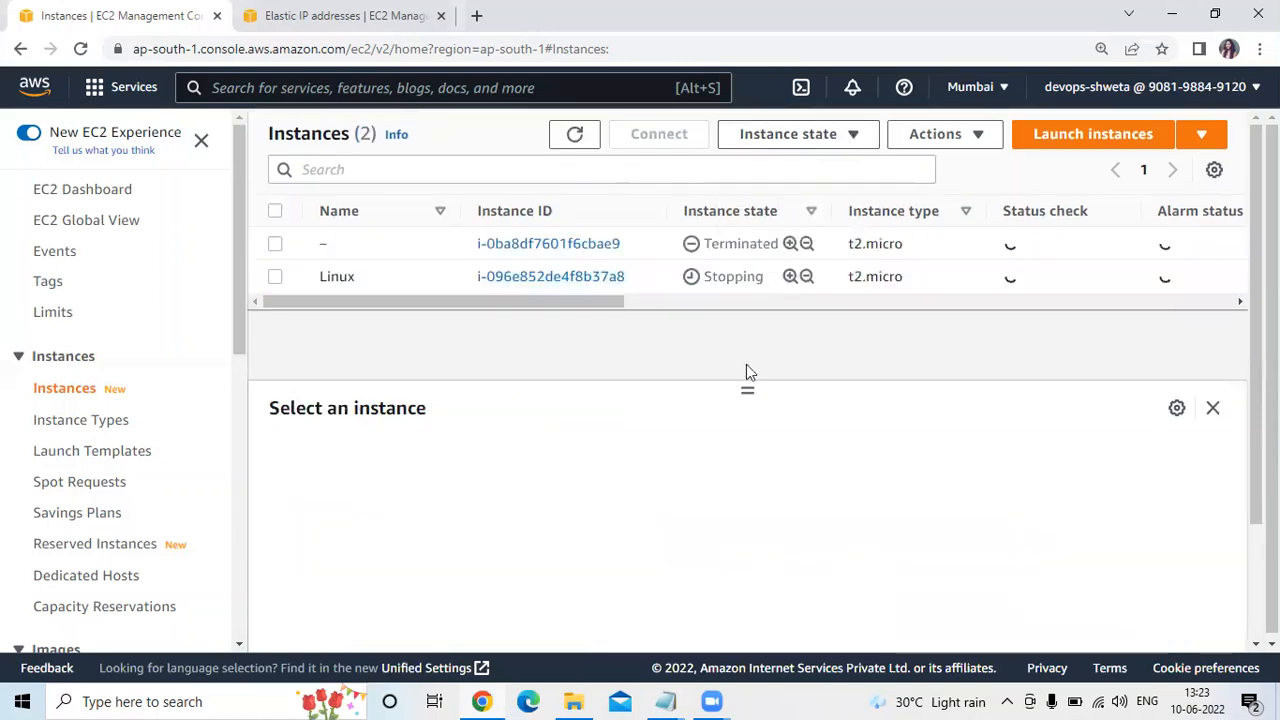
pyautogui.click(591, 145)
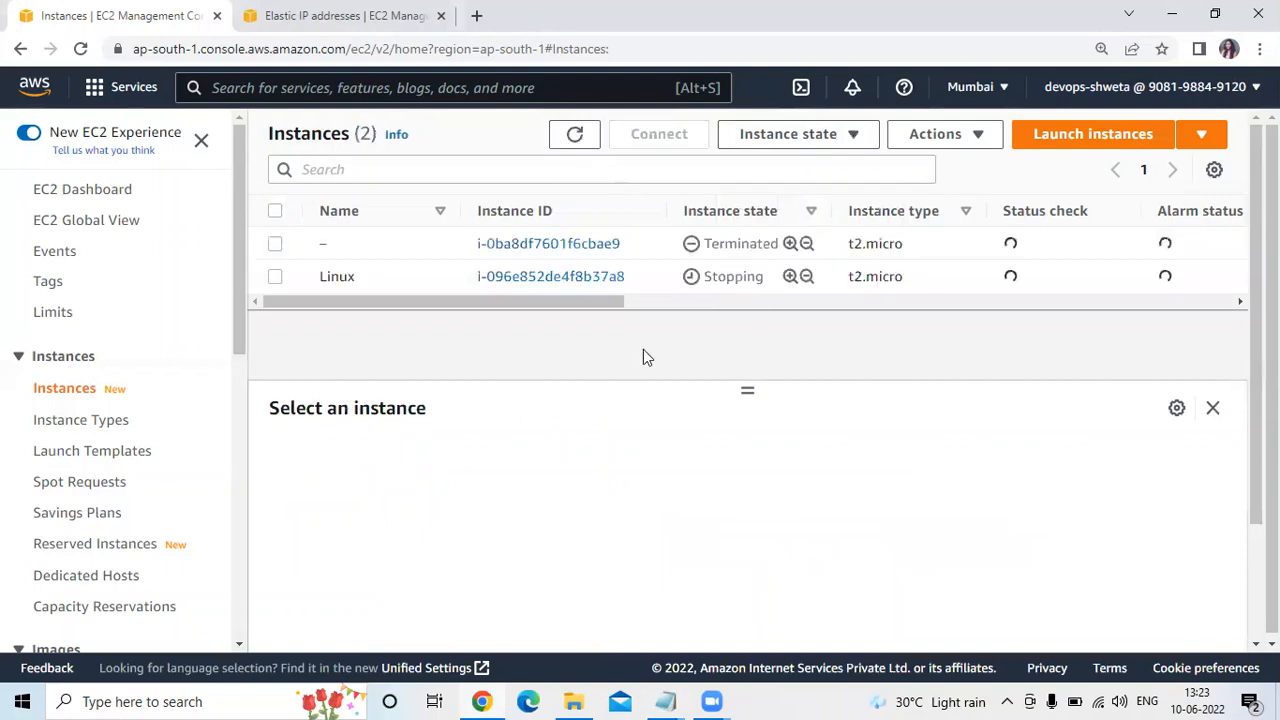
pyautogui.click(575, 141)
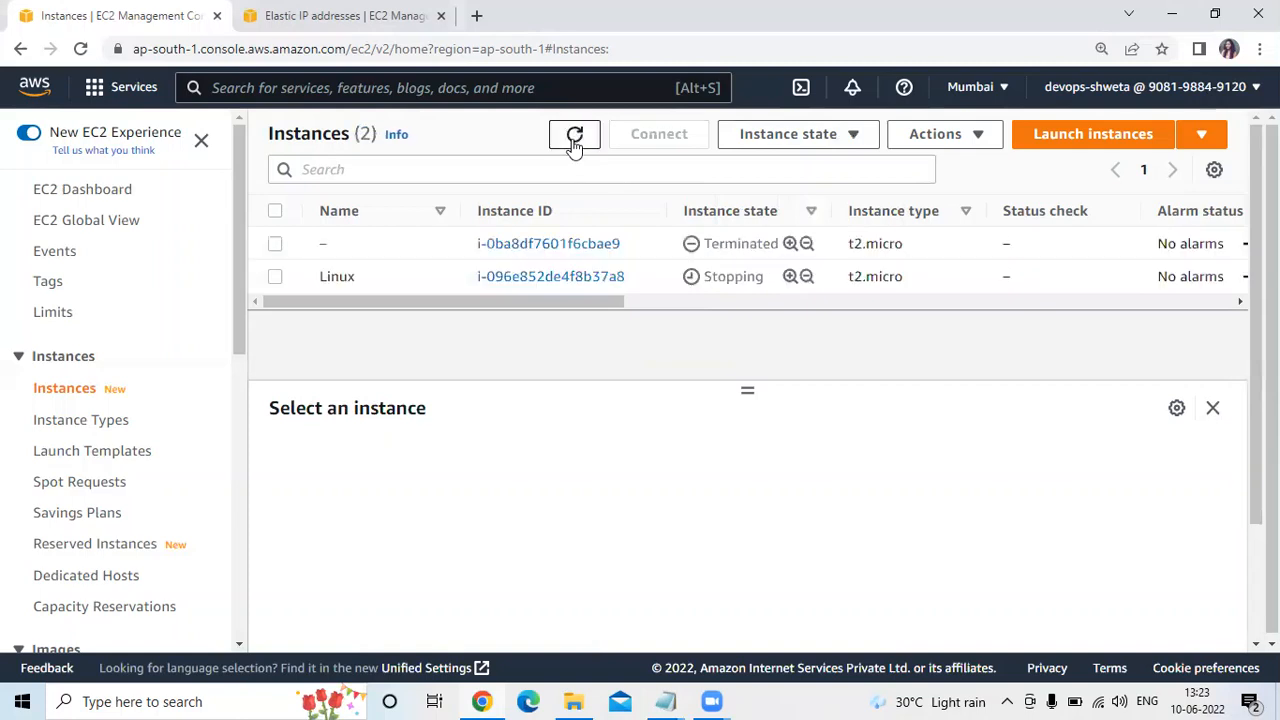
pyautogui.click(575, 140)
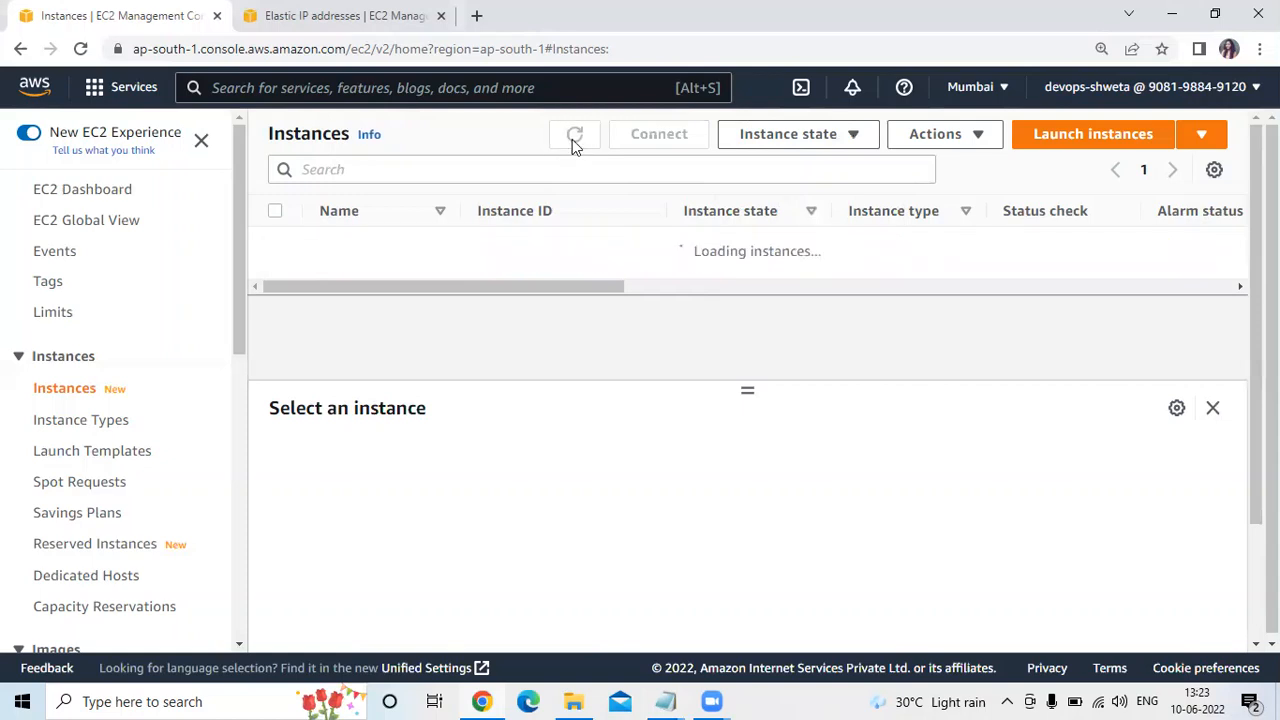
pyautogui.click(575, 137)
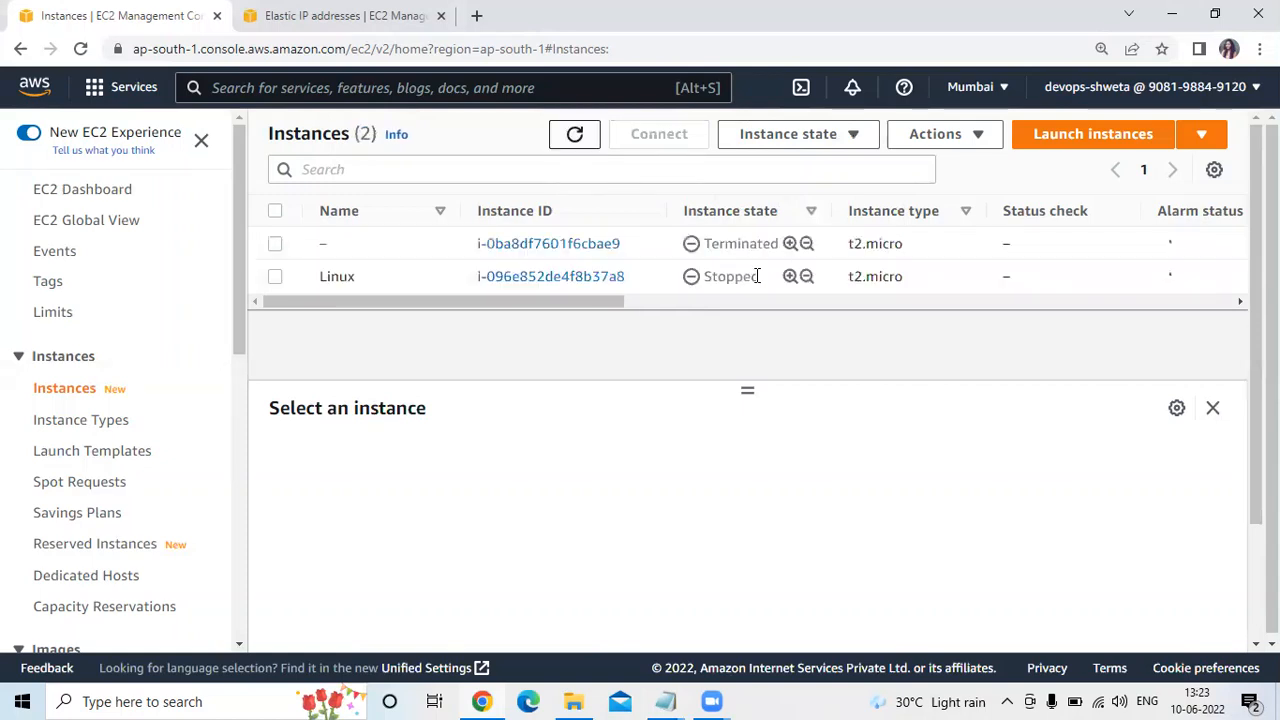
pyautogui.click(275, 278)
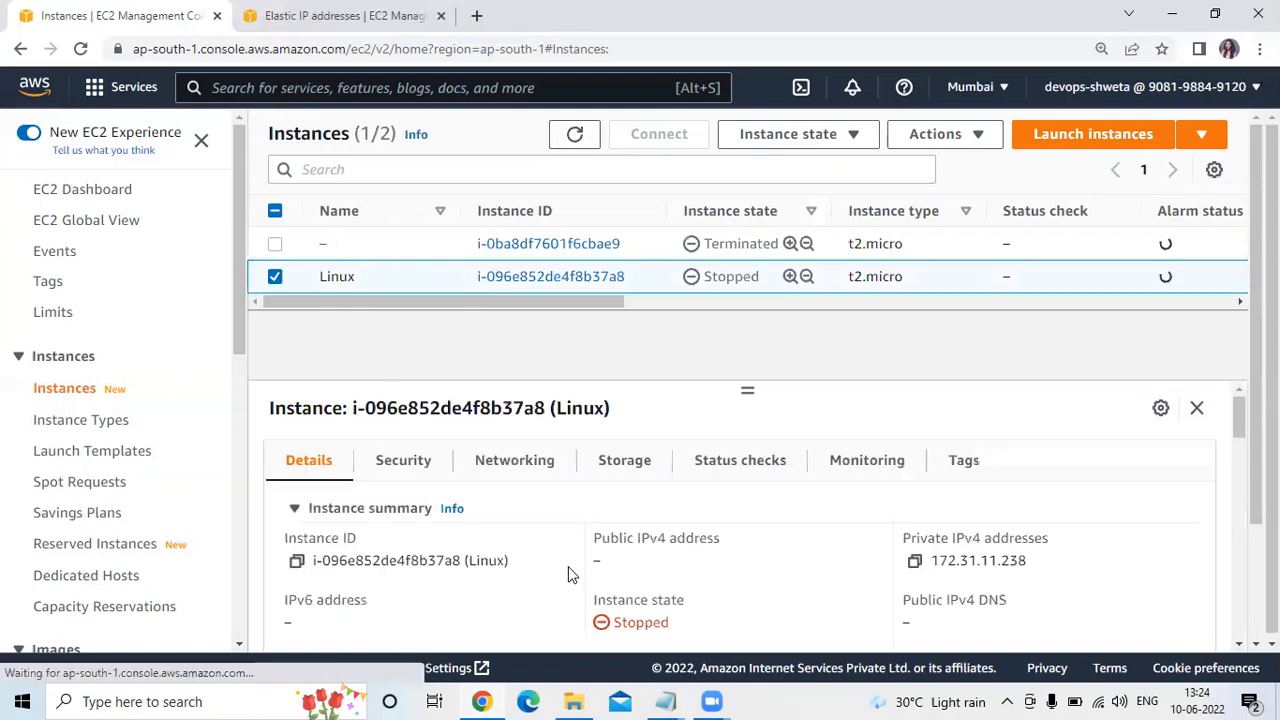
# Start the stopped Linux instance, dismiss the notification banner, and refresh the instances list until the instance is running
pyautogui.click(772, 150)
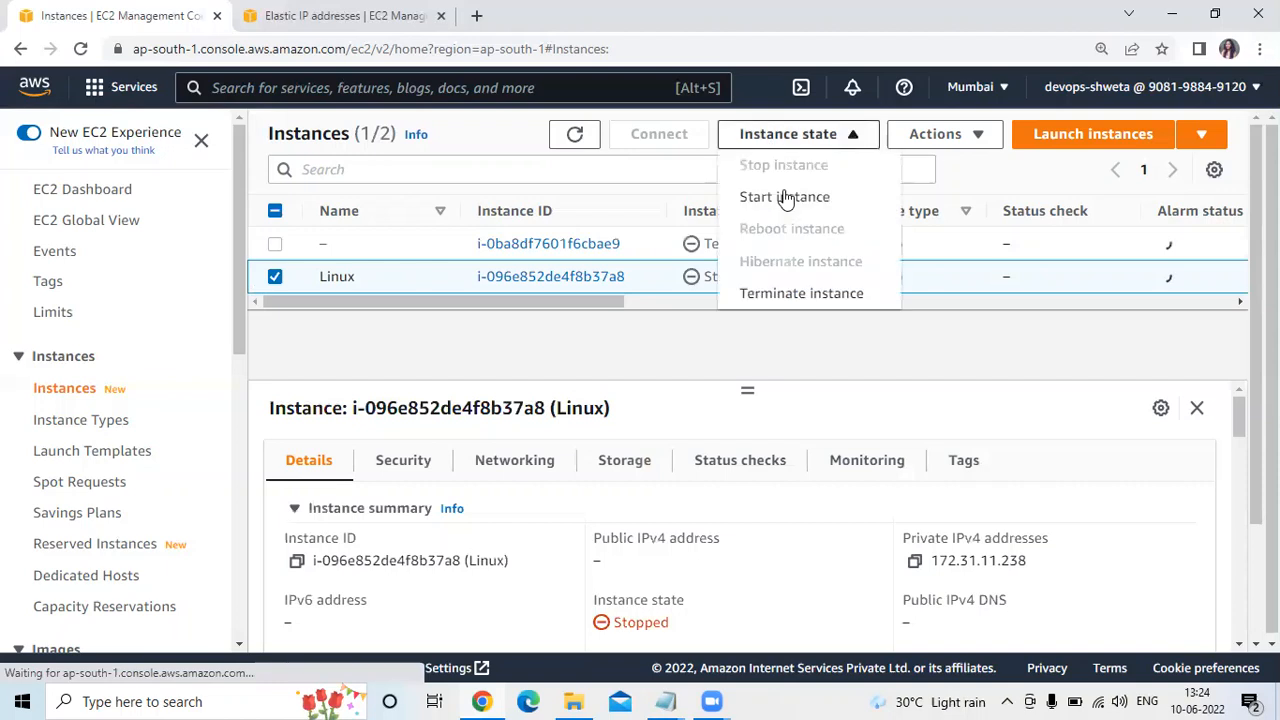
pyautogui.click(786, 196)
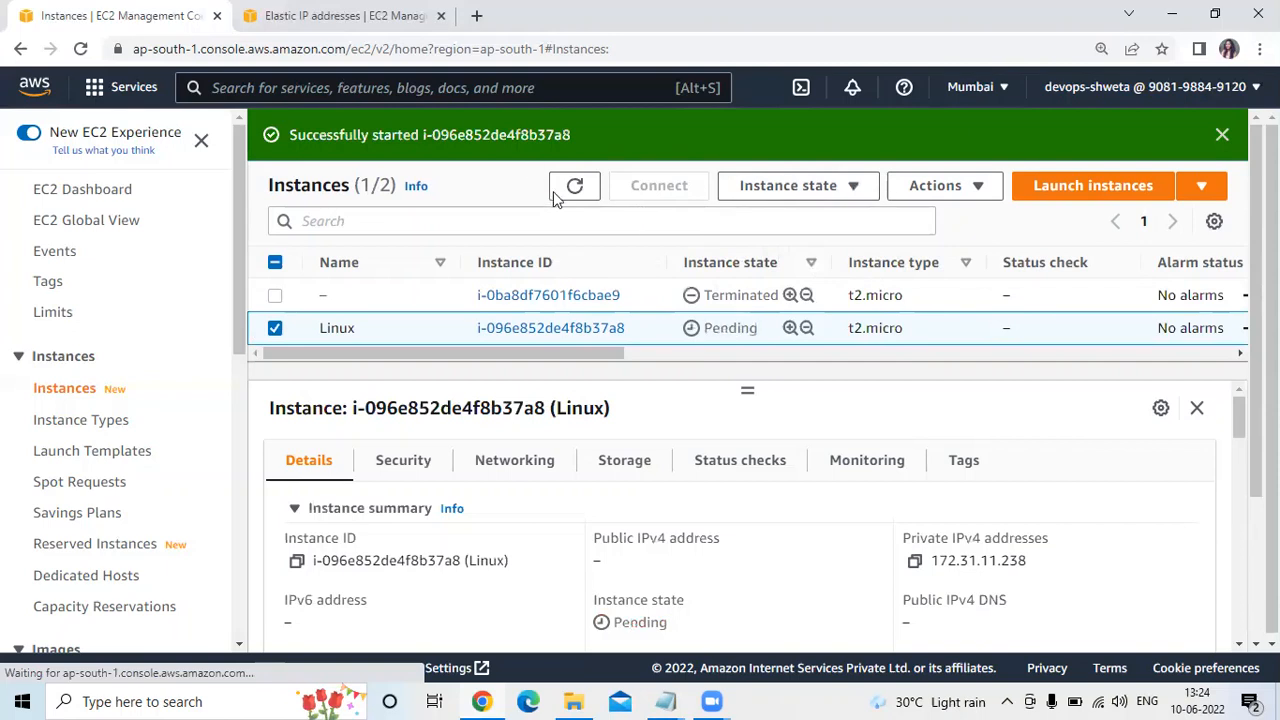
pyautogui.click(556, 193)
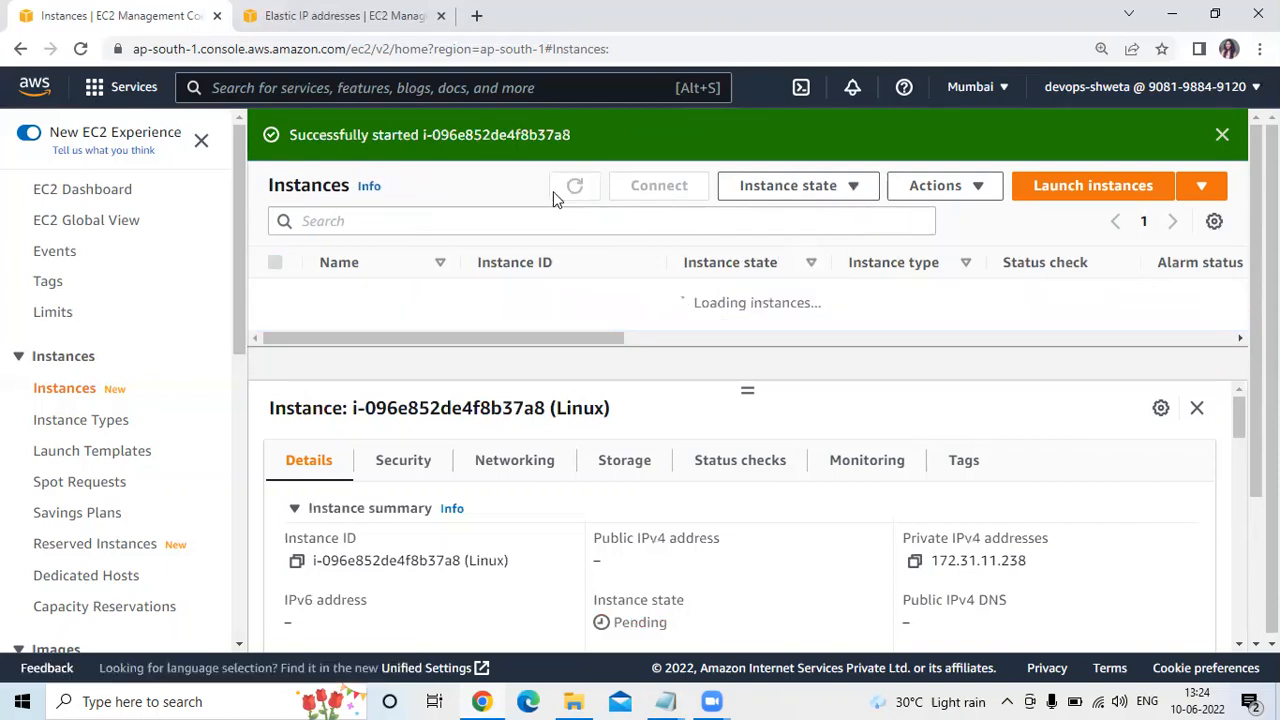
pyautogui.click(1222, 137)
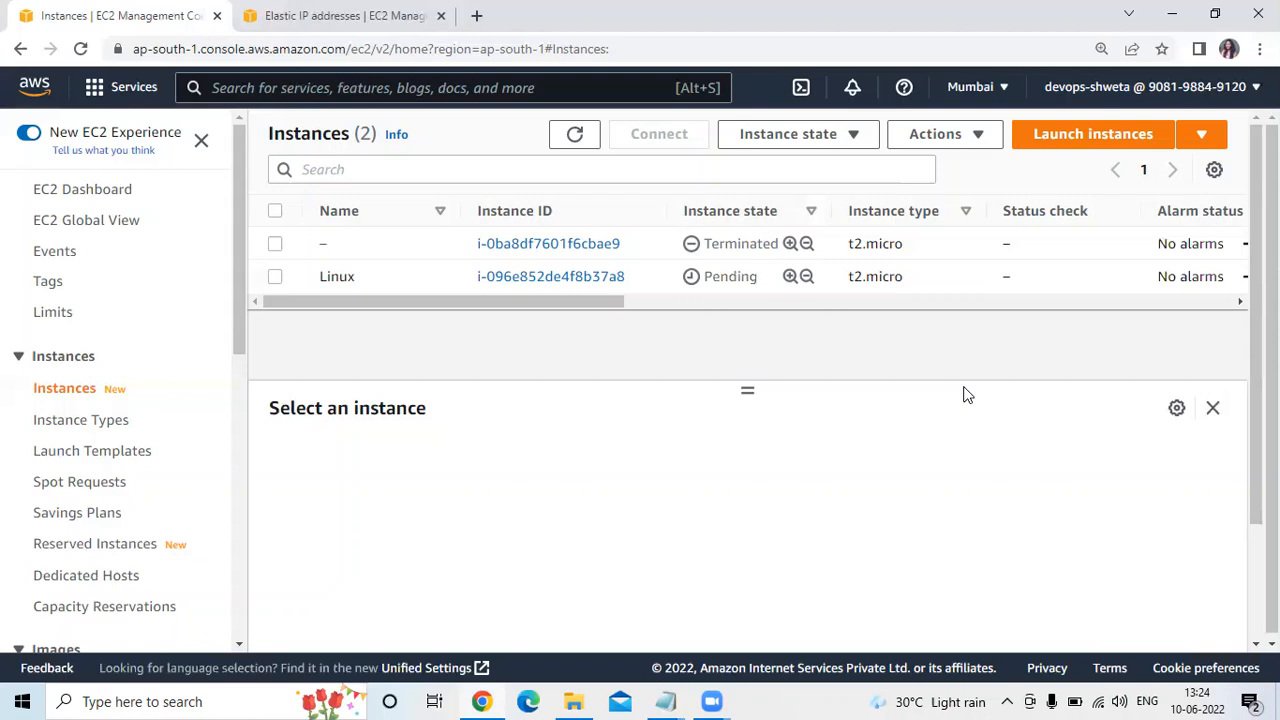
pyautogui.click(575, 136)
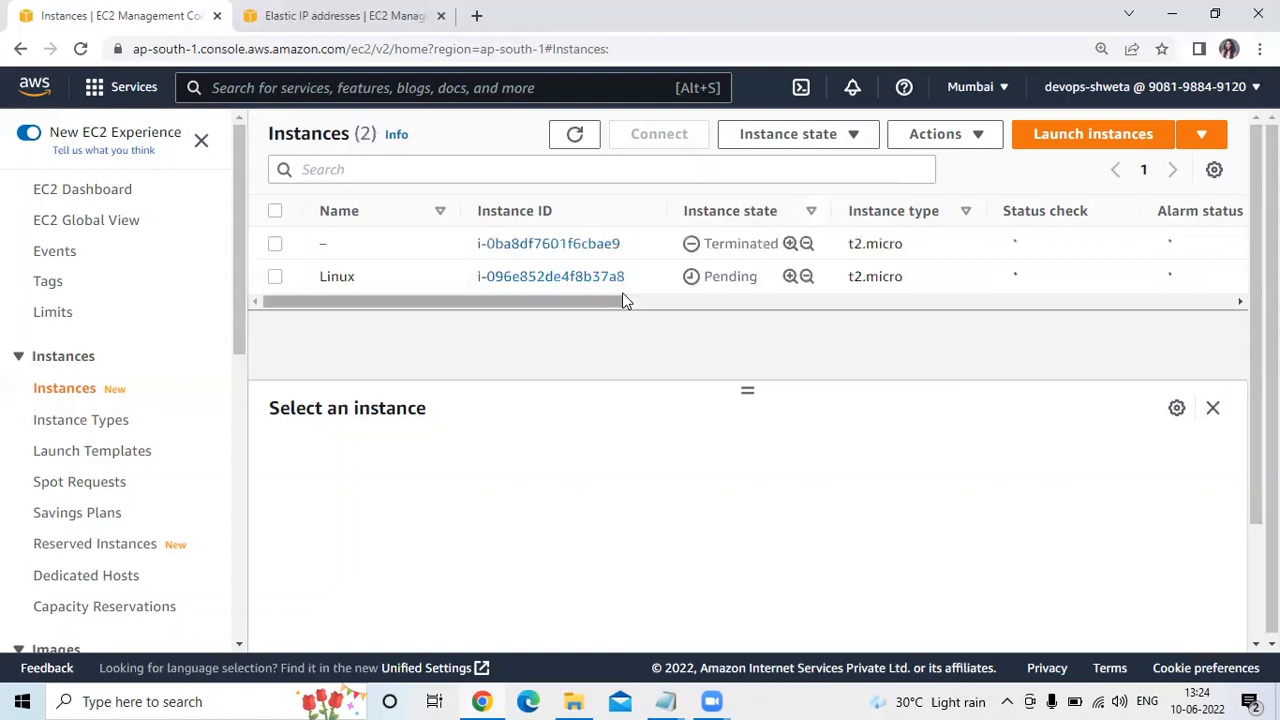
pyautogui.click(576, 136)
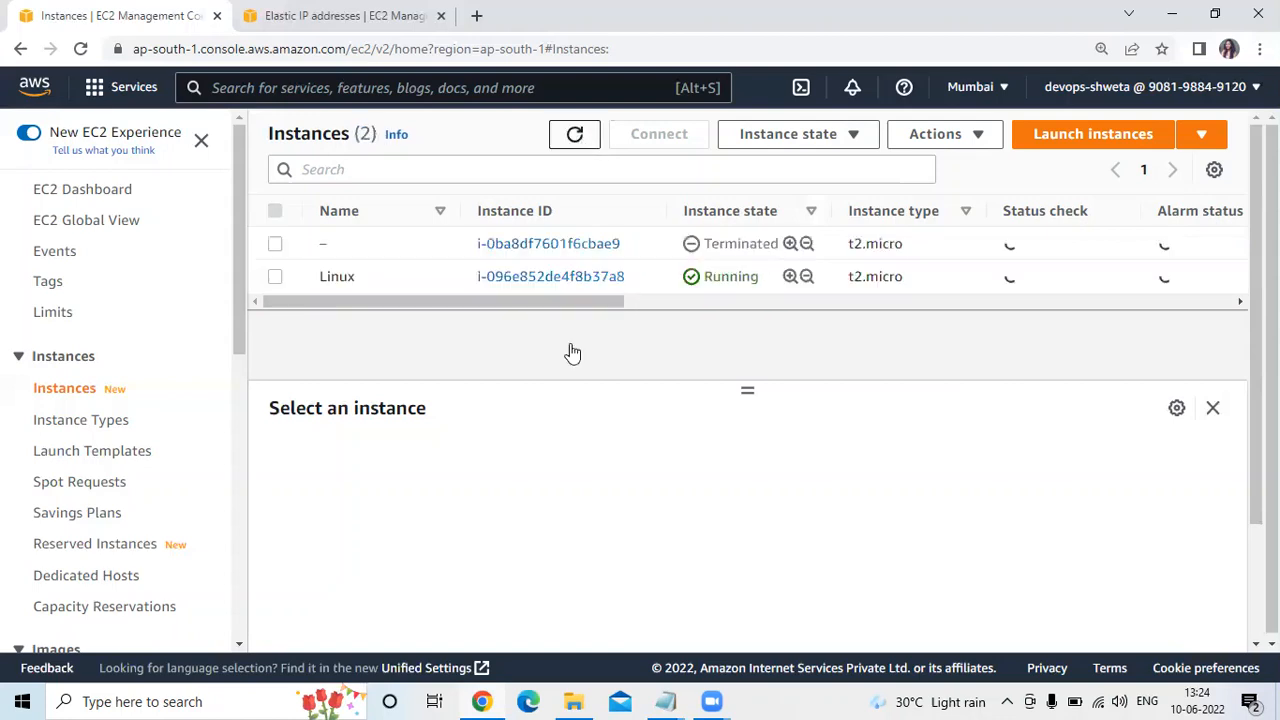
# Copy the Linux instance's new public IPv4 address into the open Notepad document, one blank line below the earlier address
pyautogui.click(275, 283)
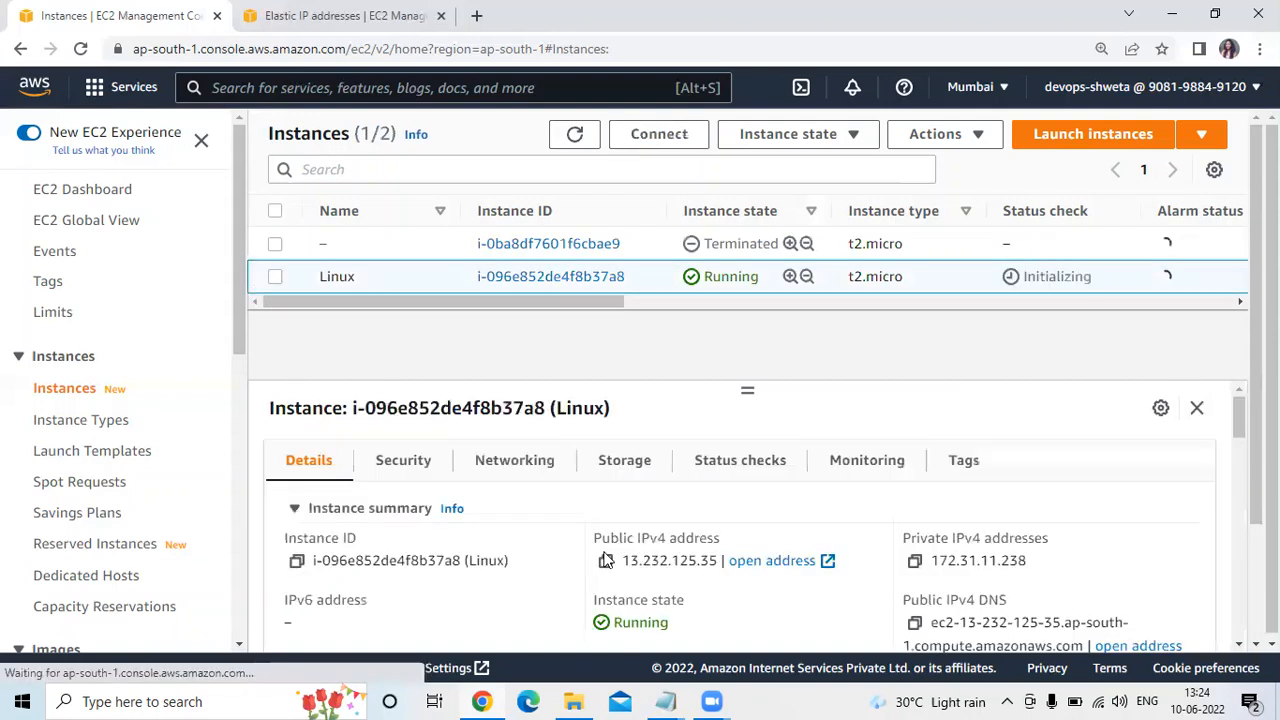
pyautogui.click(605, 566)
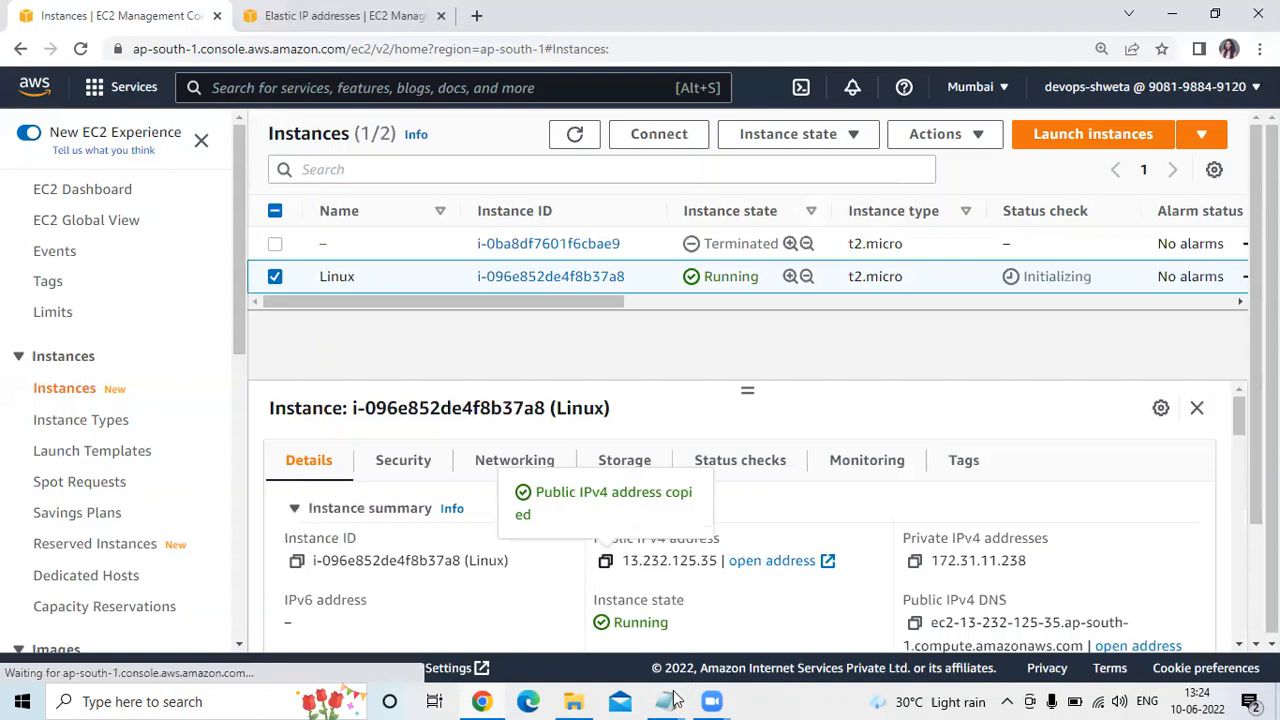
pyautogui.moveTo(666, 701)
pyautogui.click(714, 648)
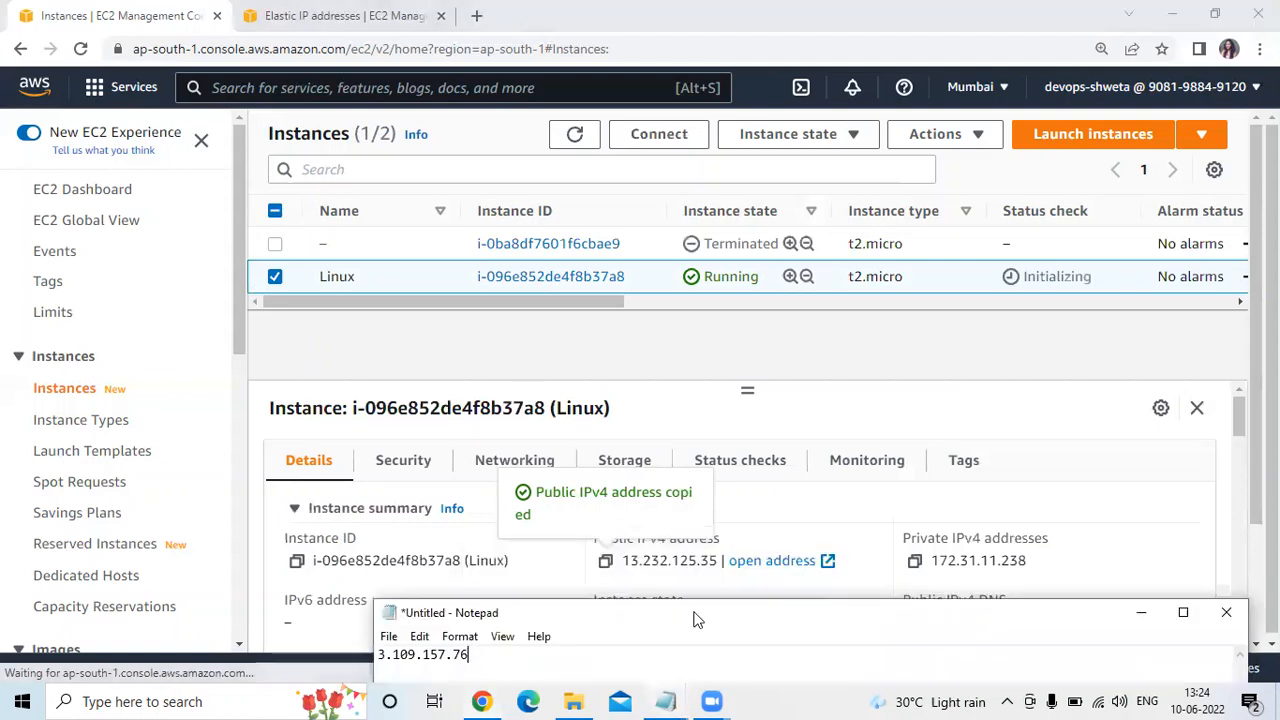
pyautogui.moveTo(571, 613); pyautogui.dragTo(632, 342)
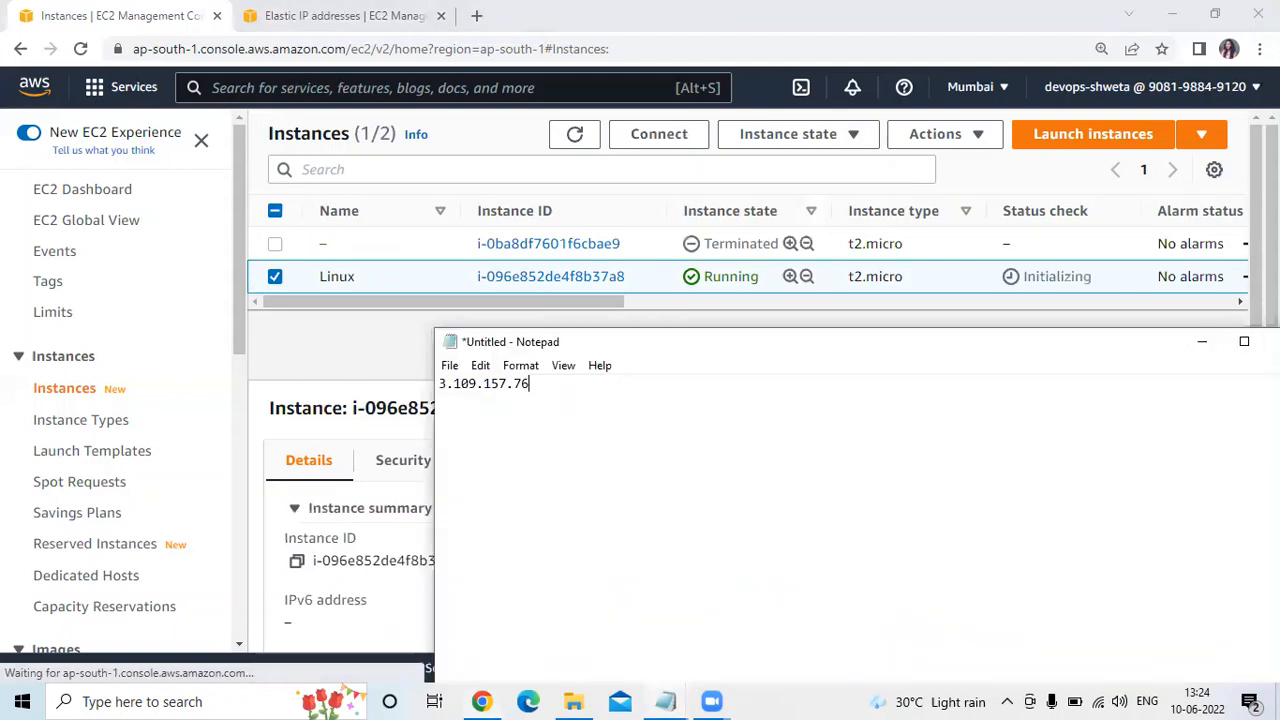
pyautogui.press('Return')
pyautogui.press('Return')
pyautogui.hotkey('ctrl', 'v')
# Compare the two public IP addresses recorded in Notepad, then minimize it to return to the EC2 console
pyautogui.moveTo(441, 388); pyautogui.dragTo(578, 387)
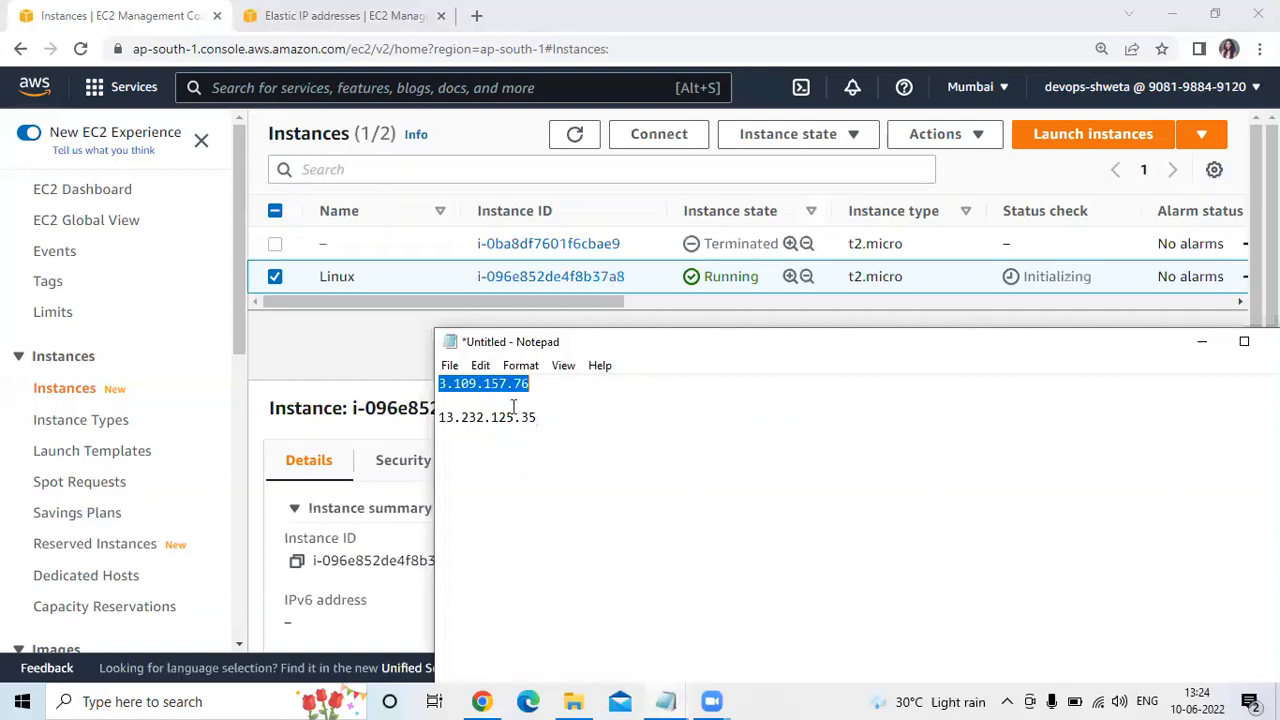
pyautogui.click(440, 418)
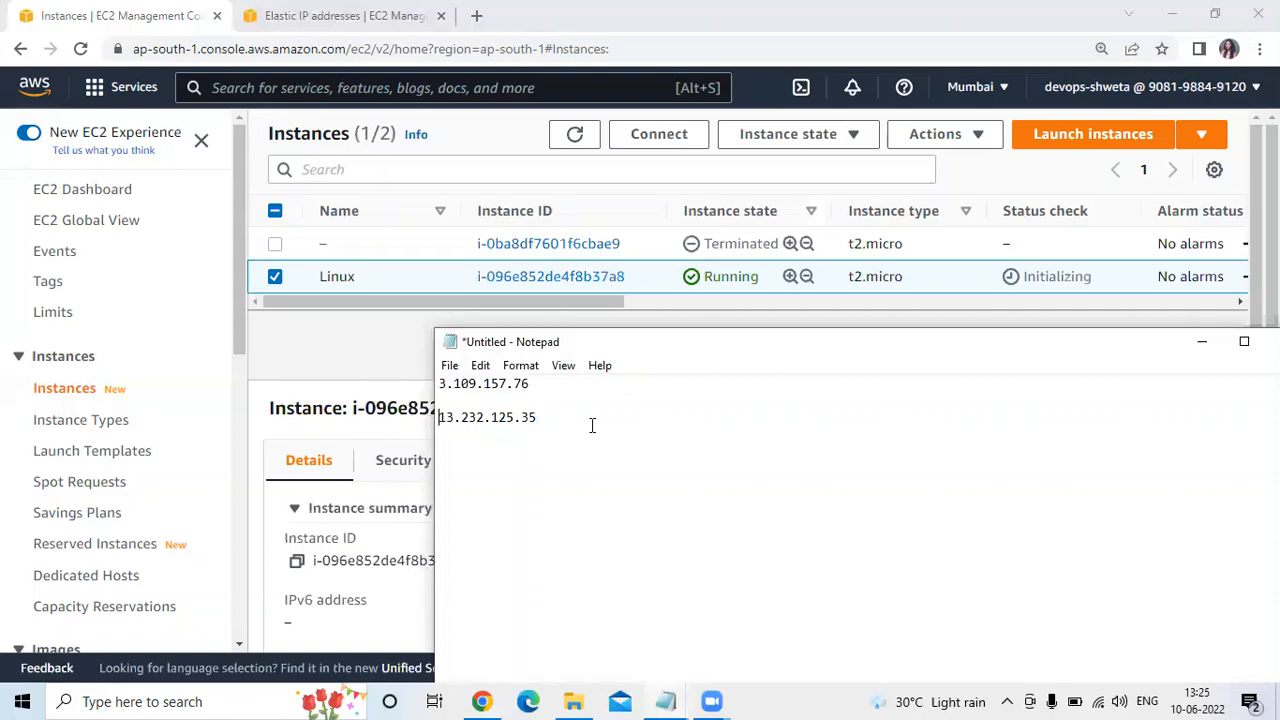
pyautogui.hotkey('shift', 'End')
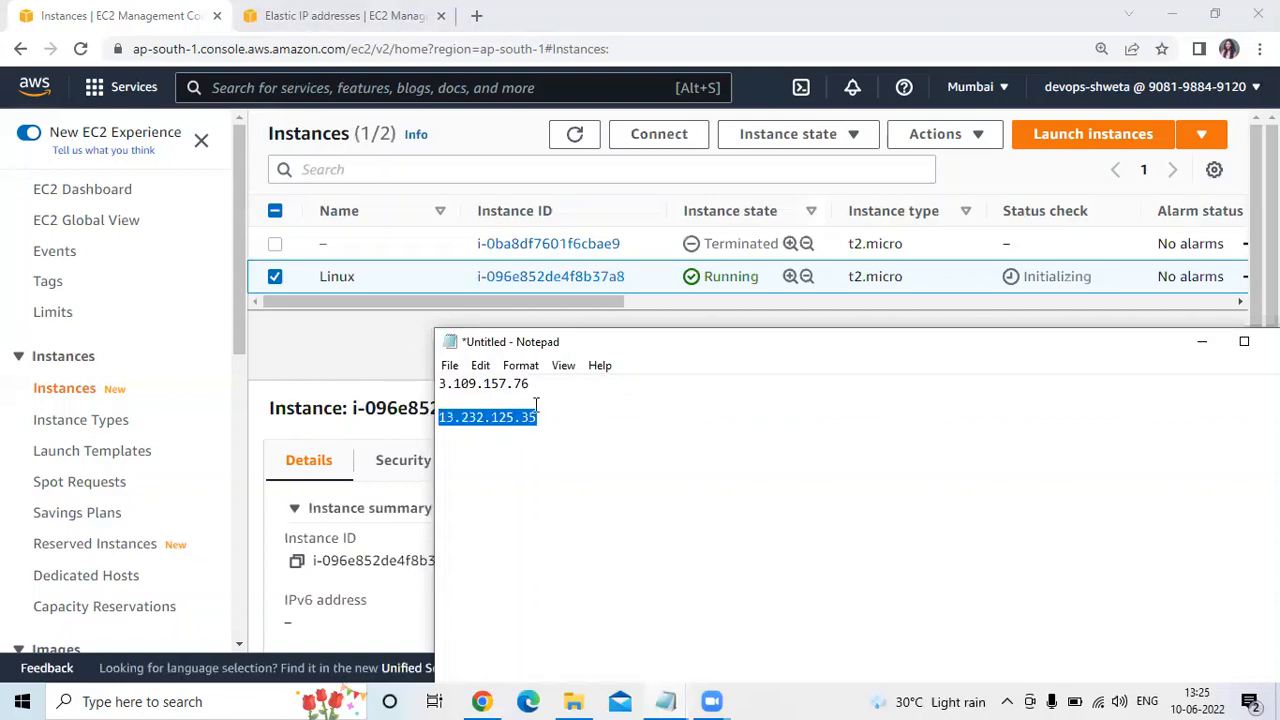
pyautogui.click(448, 388)
pyautogui.hotkey('ctrl', 'a')
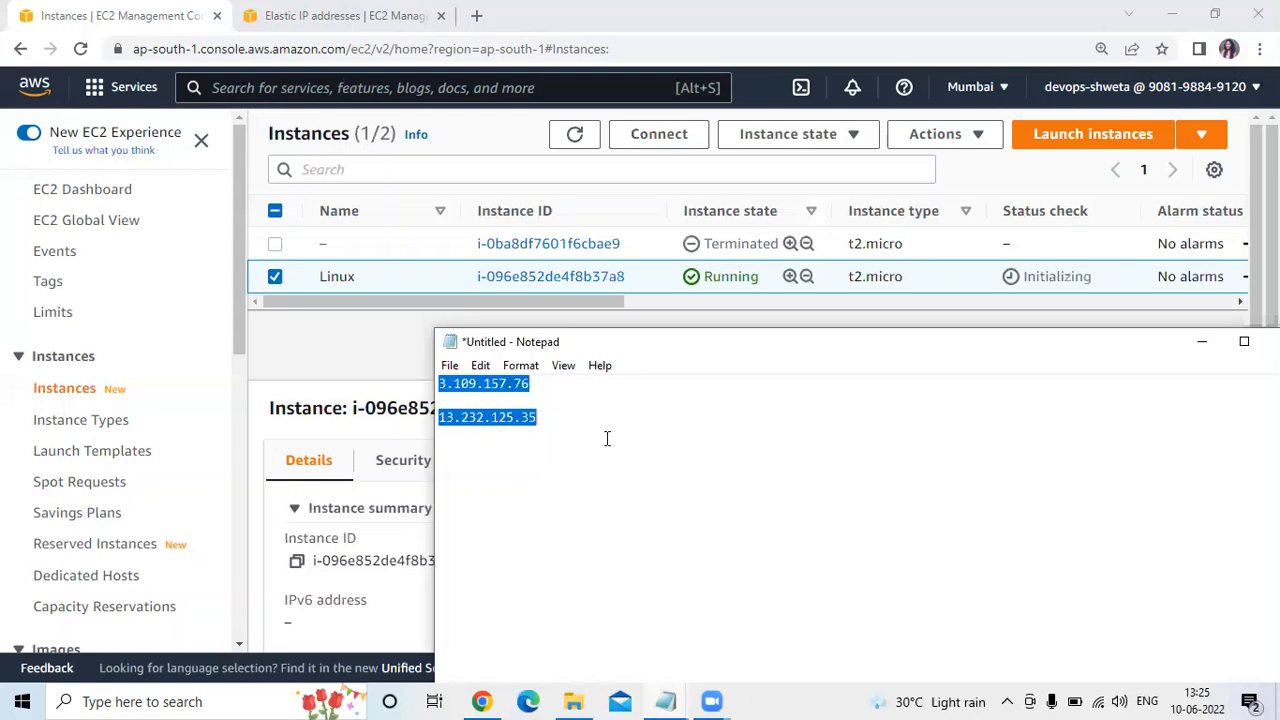
pyautogui.click(607, 438)
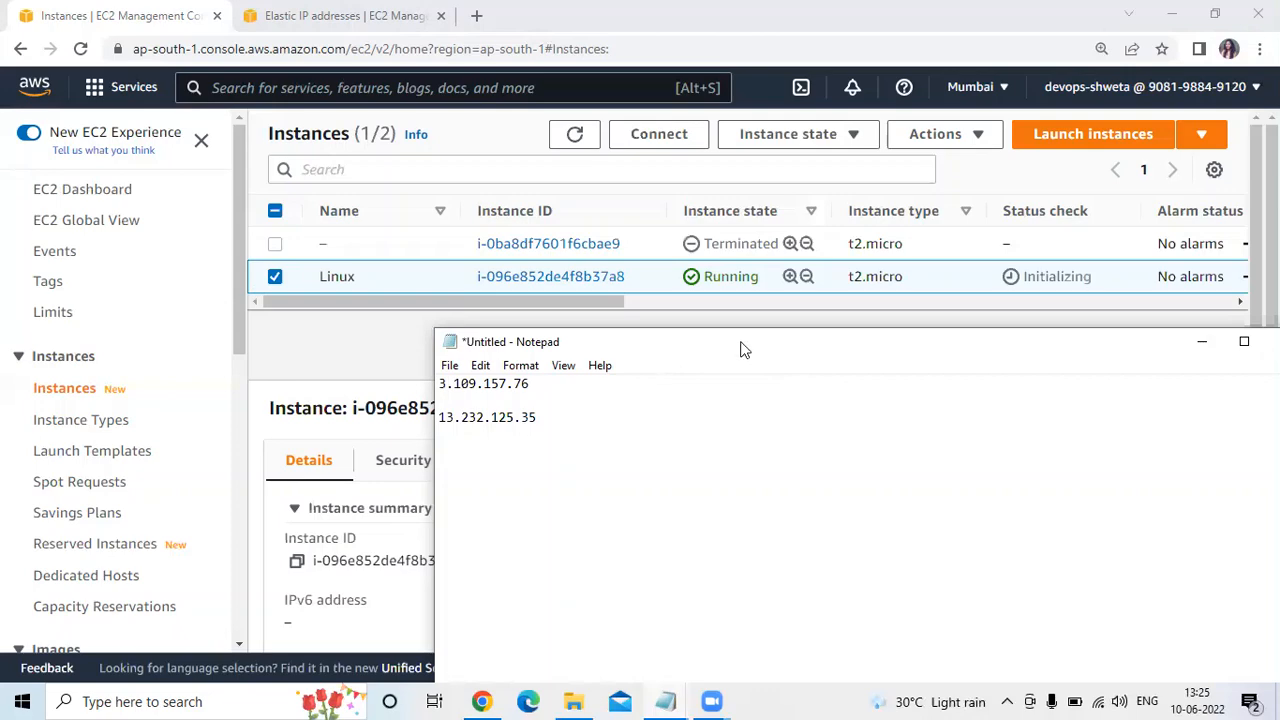
pyautogui.moveTo(741, 343); pyautogui.dragTo(587, 321)
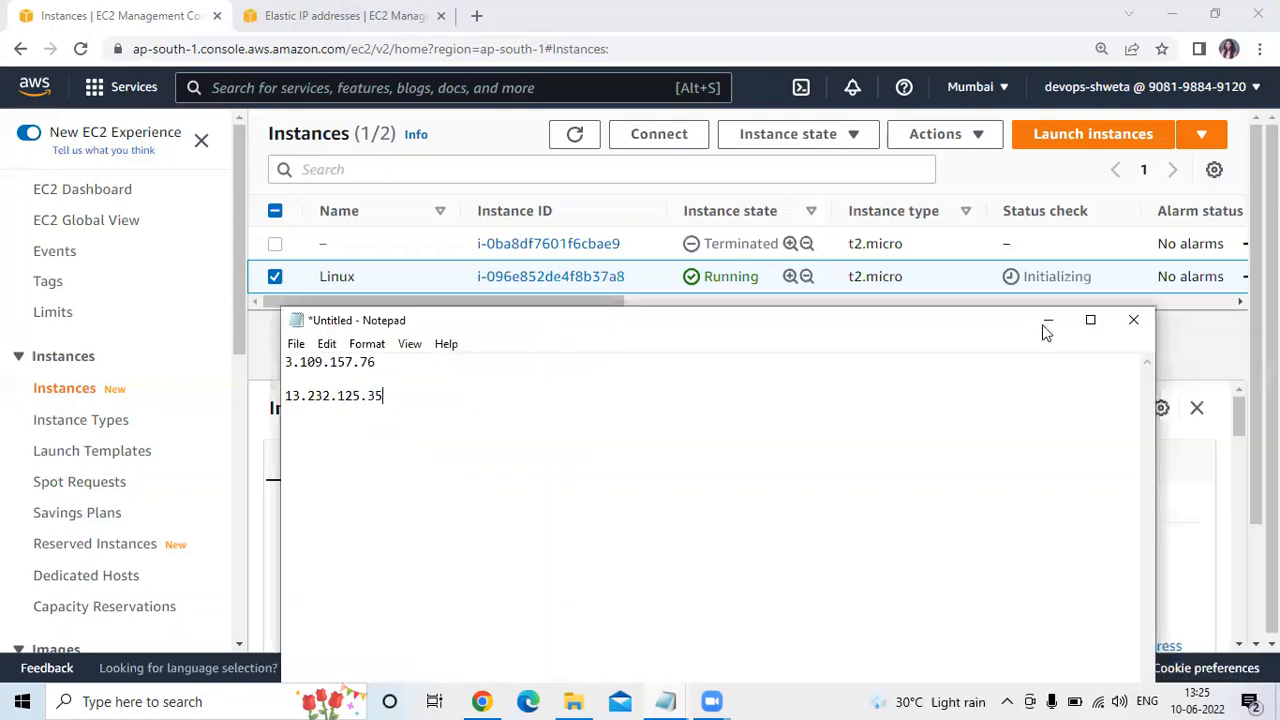
pyautogui.click(1043, 325)
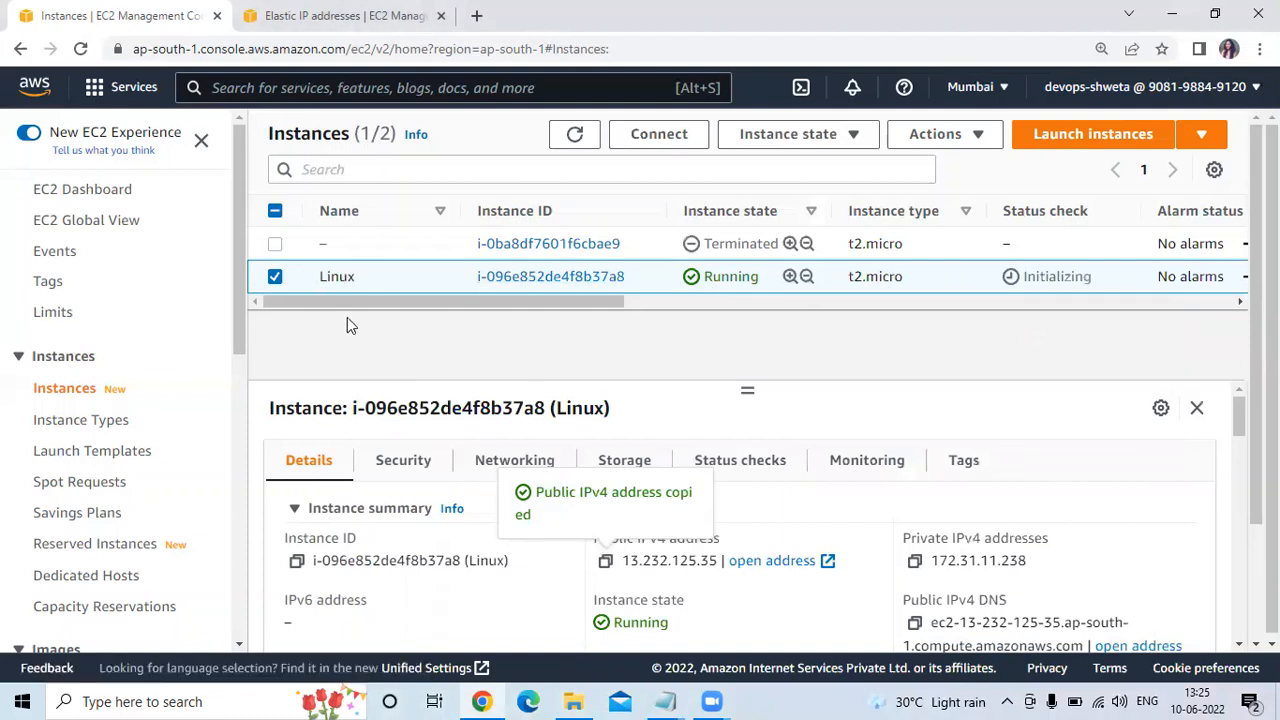
# Allocate an Elastic IP address from Amazon's pool of IPv4 addresses, with a tag whose key is Name and value is Linux
pyautogui.hotkey('ctrl', 'Tab')
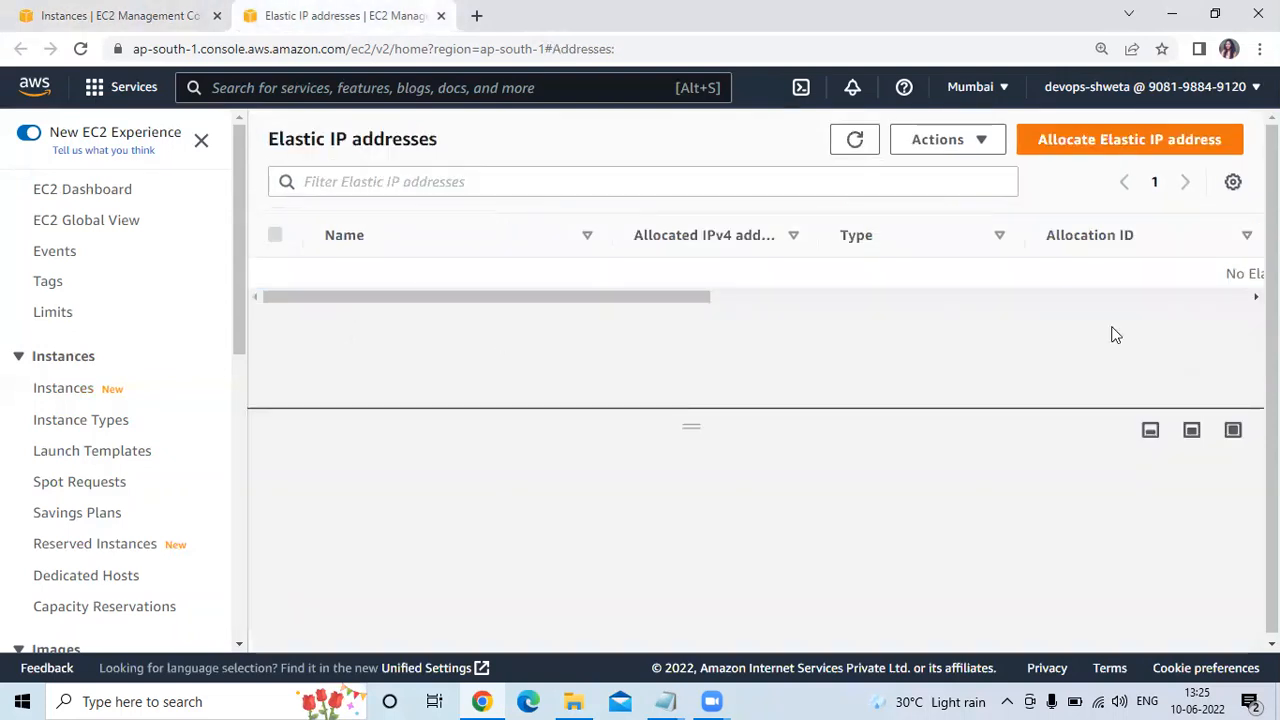
pyautogui.click(1087, 152)
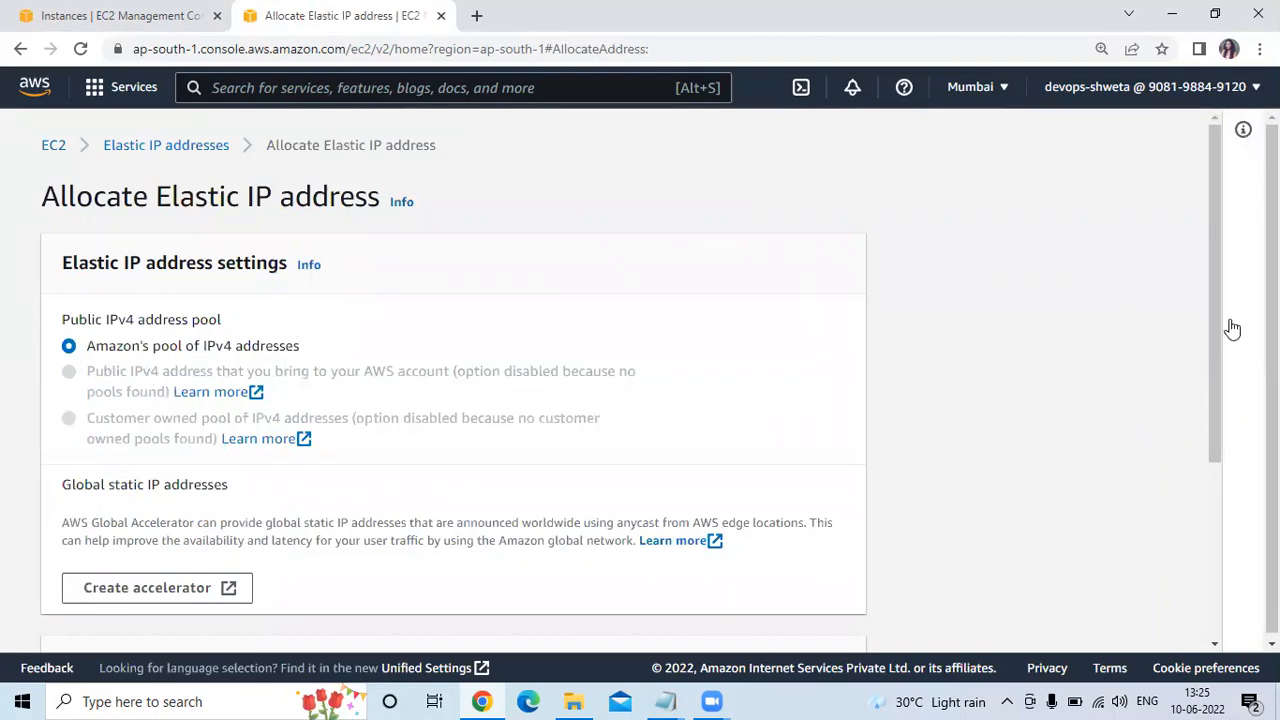
pyautogui.scroll(-3, 1224, 538)
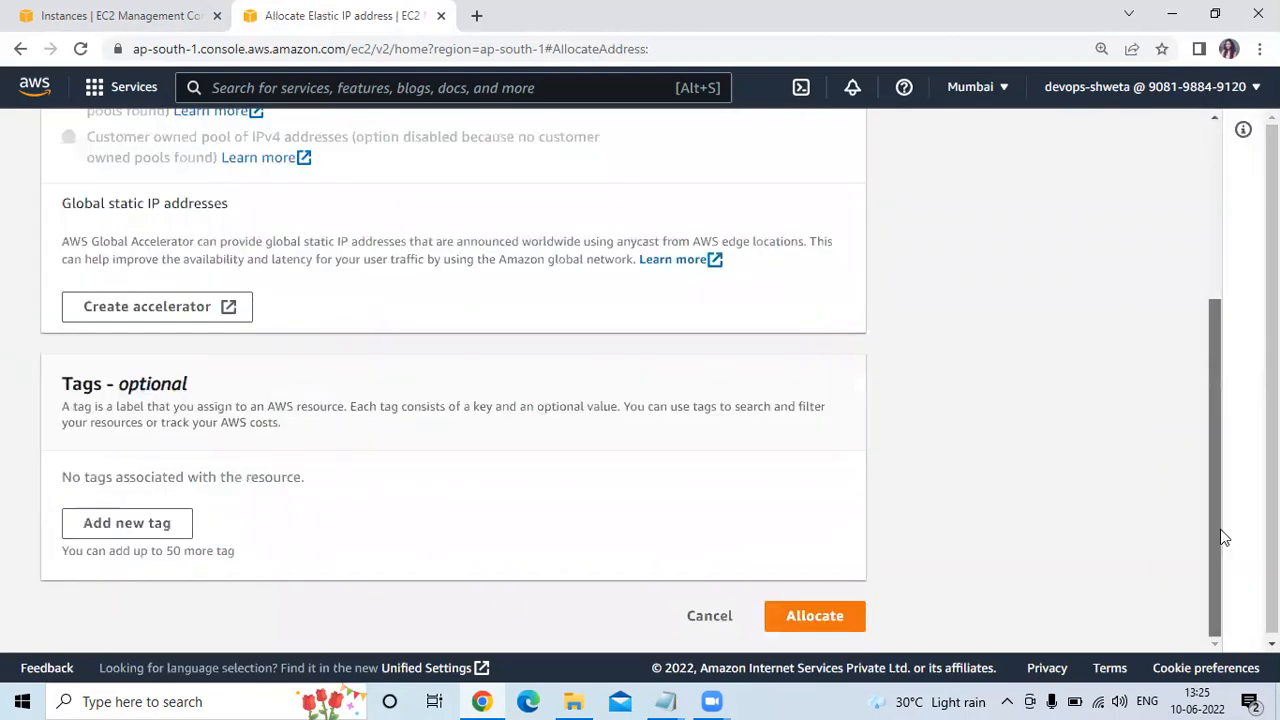
pyautogui.click(139, 518)
pyautogui.write('N')
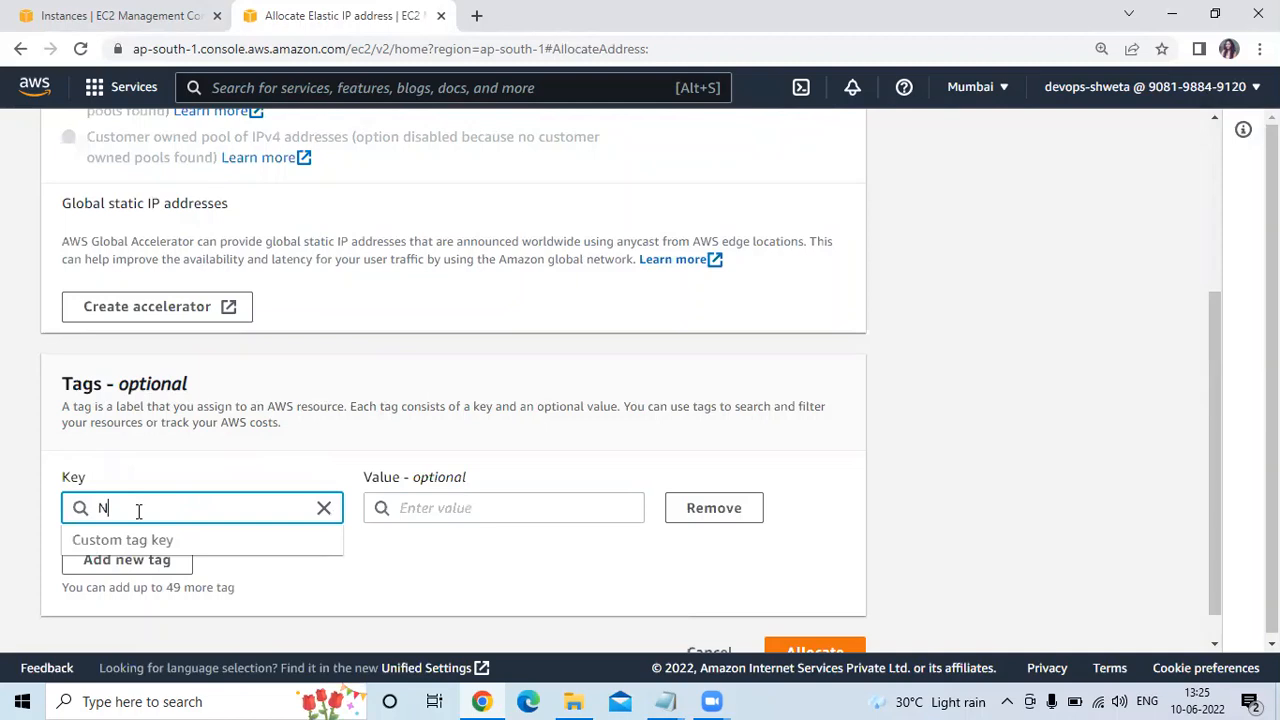
pyautogui.write('ame')
pyautogui.click(431, 505)
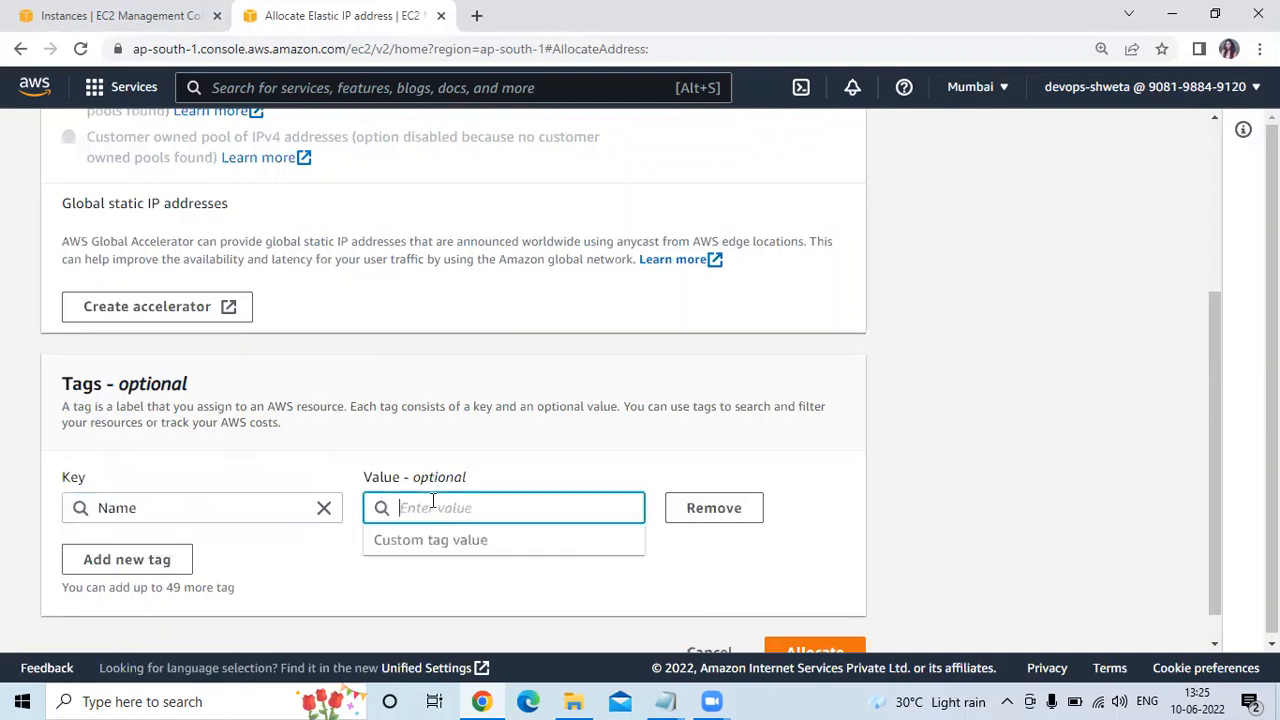
pyautogui.write('Linux')
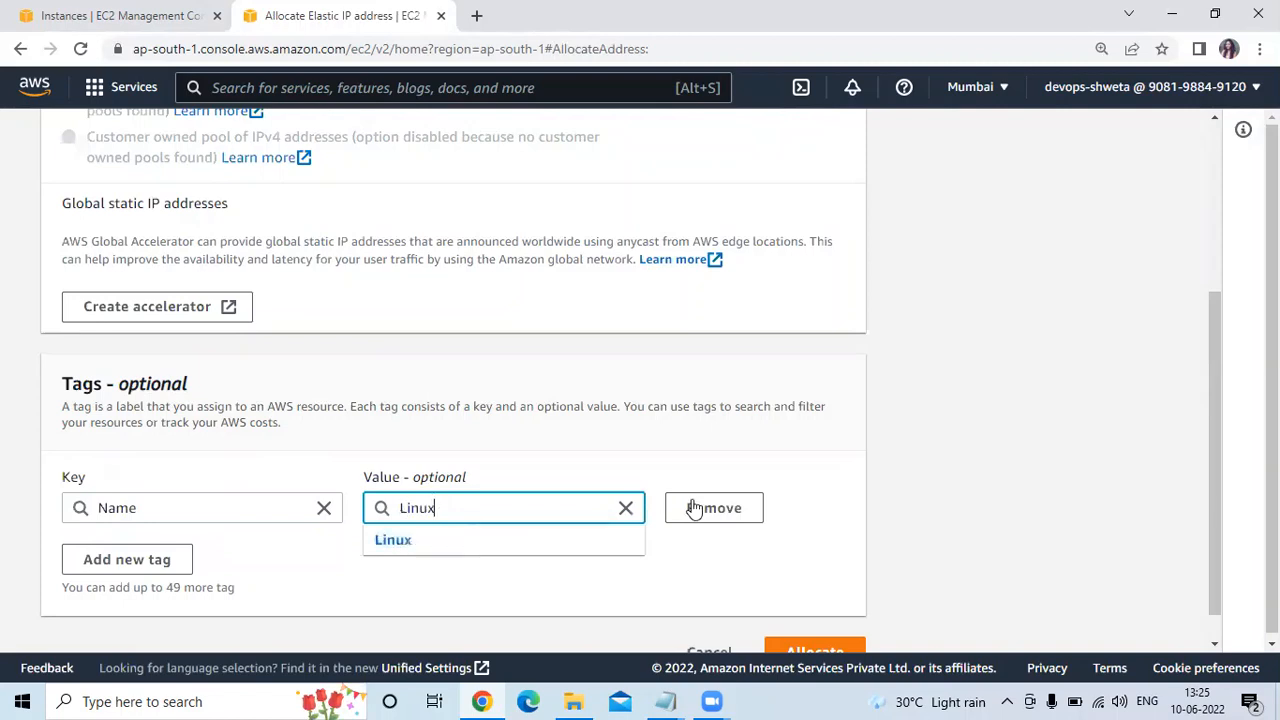
pyautogui.click(1207, 515)
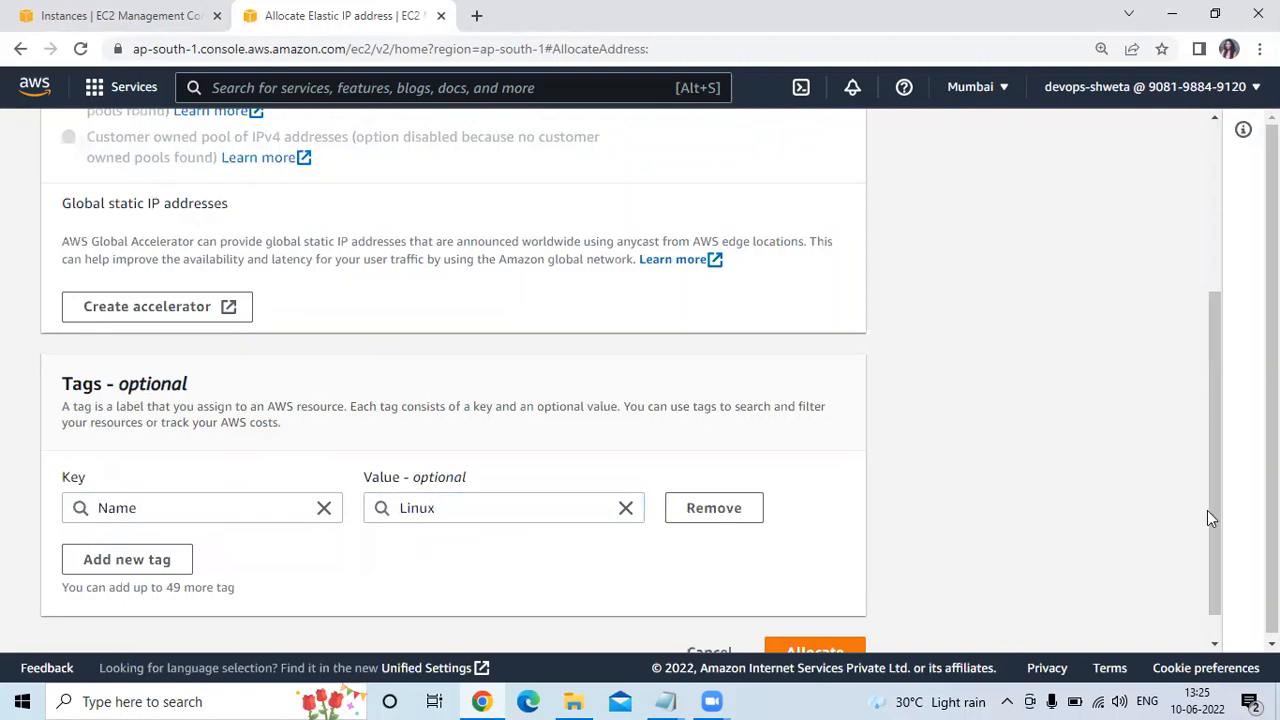
pyautogui.scroll(-1, 1220, 598)
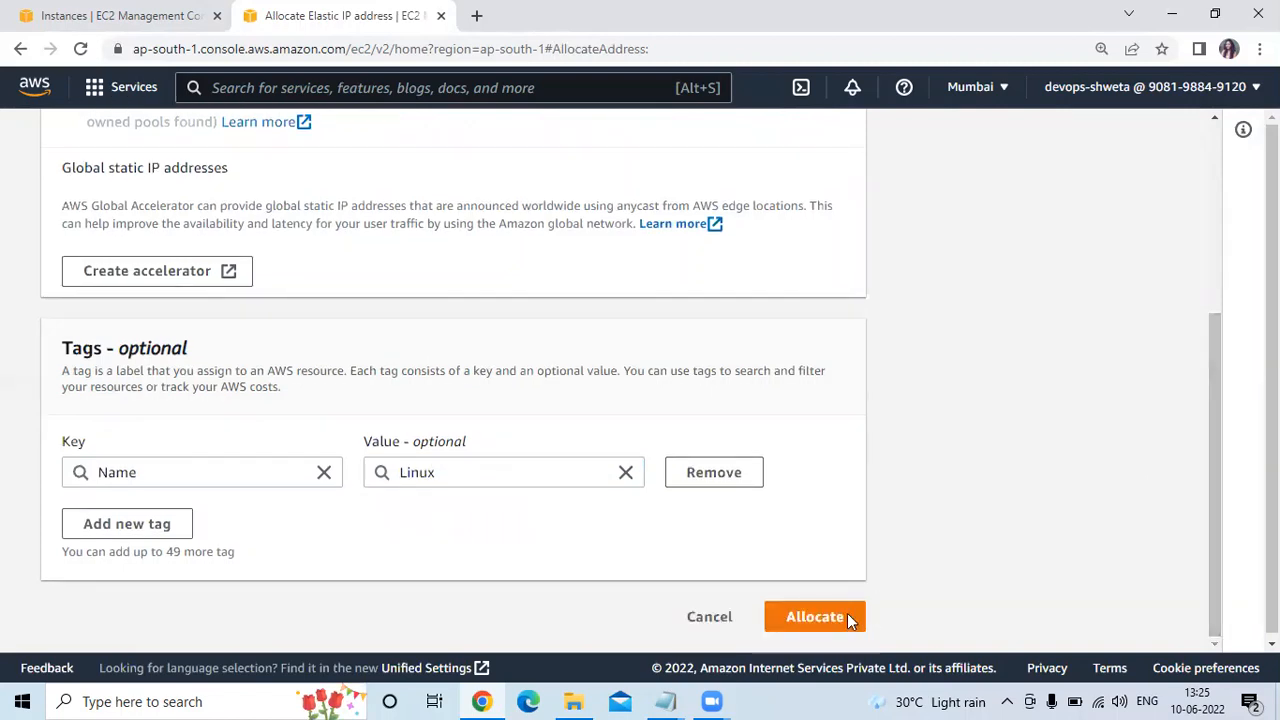
pyautogui.click(848, 618)
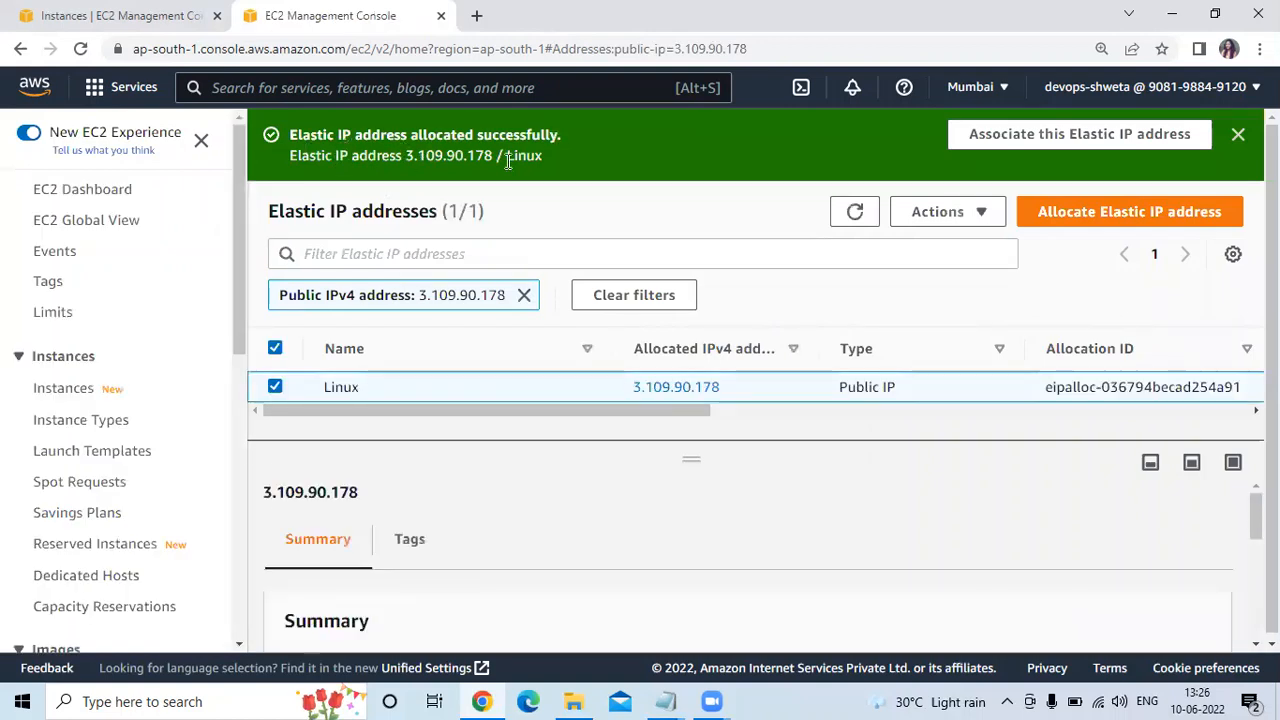
# Review the allocated Elastic IP address, then remove the public IPv4 address filter and dismiss the notification banner
pyautogui.moveTo(508, 160); pyautogui.dragTo(404, 156)
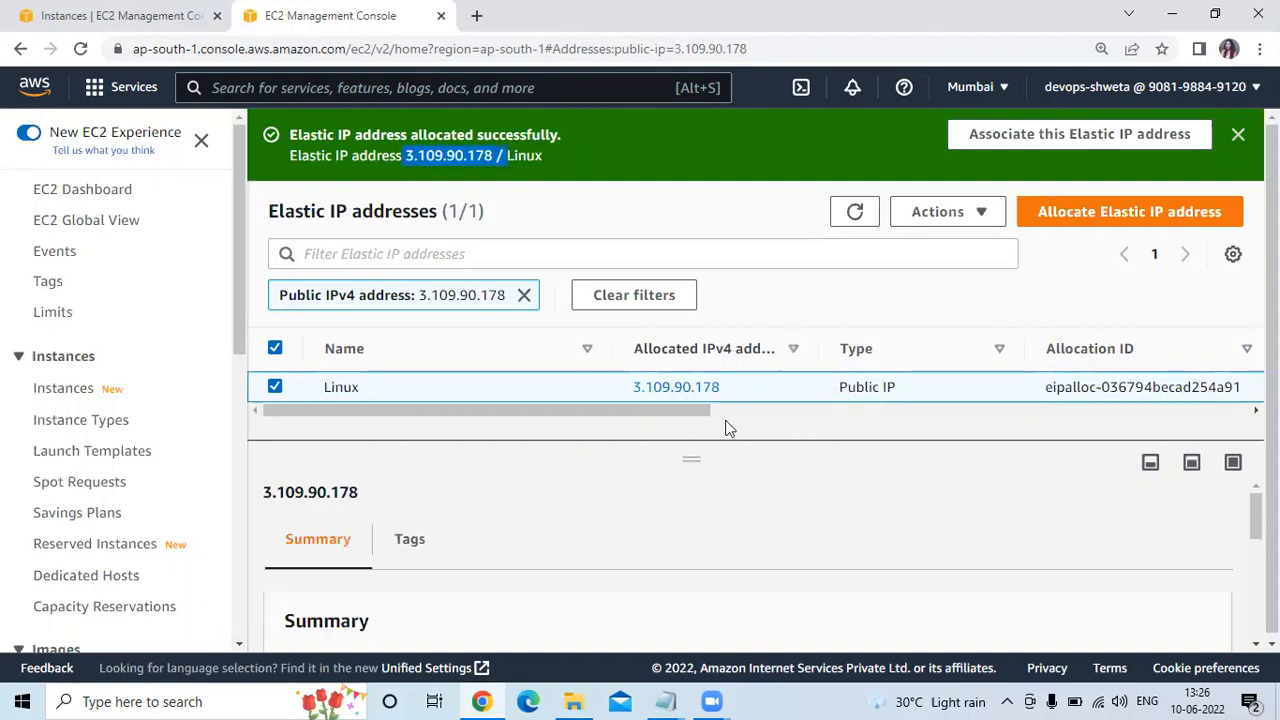
pyautogui.moveTo(673, 413); pyautogui.dragTo(584, 434)
pyautogui.click(522, 296)
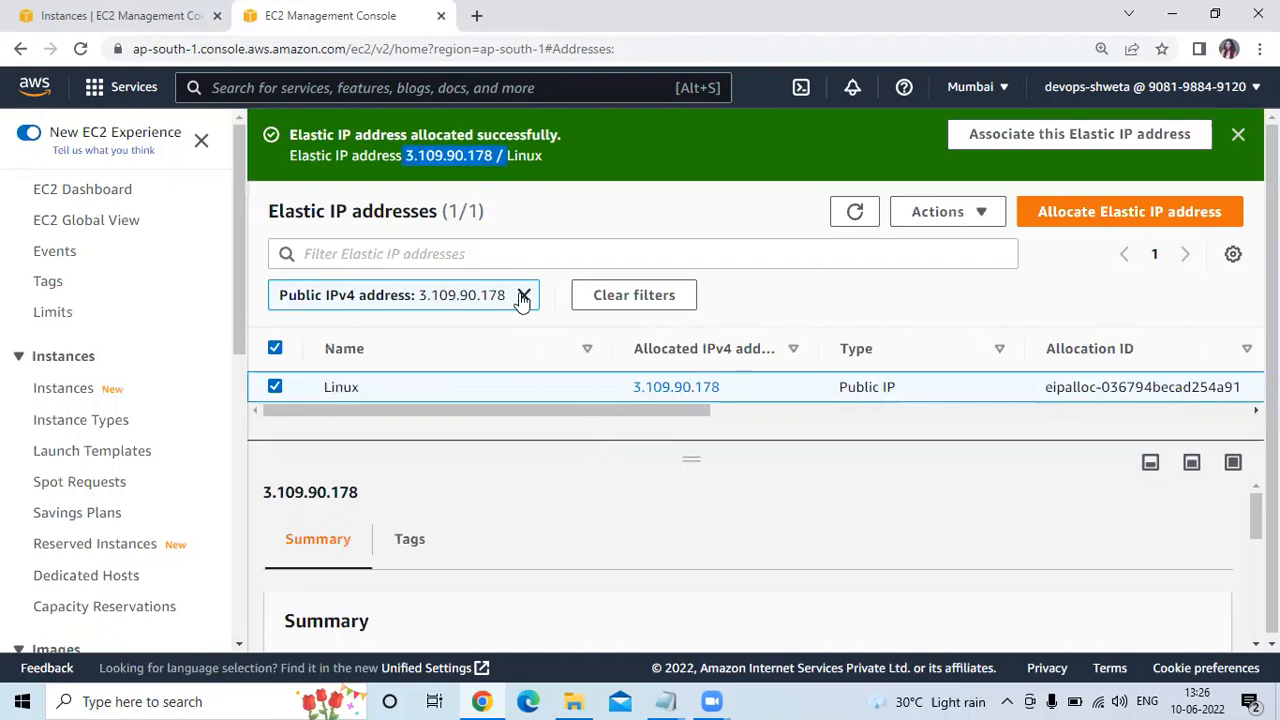
pyautogui.click(1238, 136)
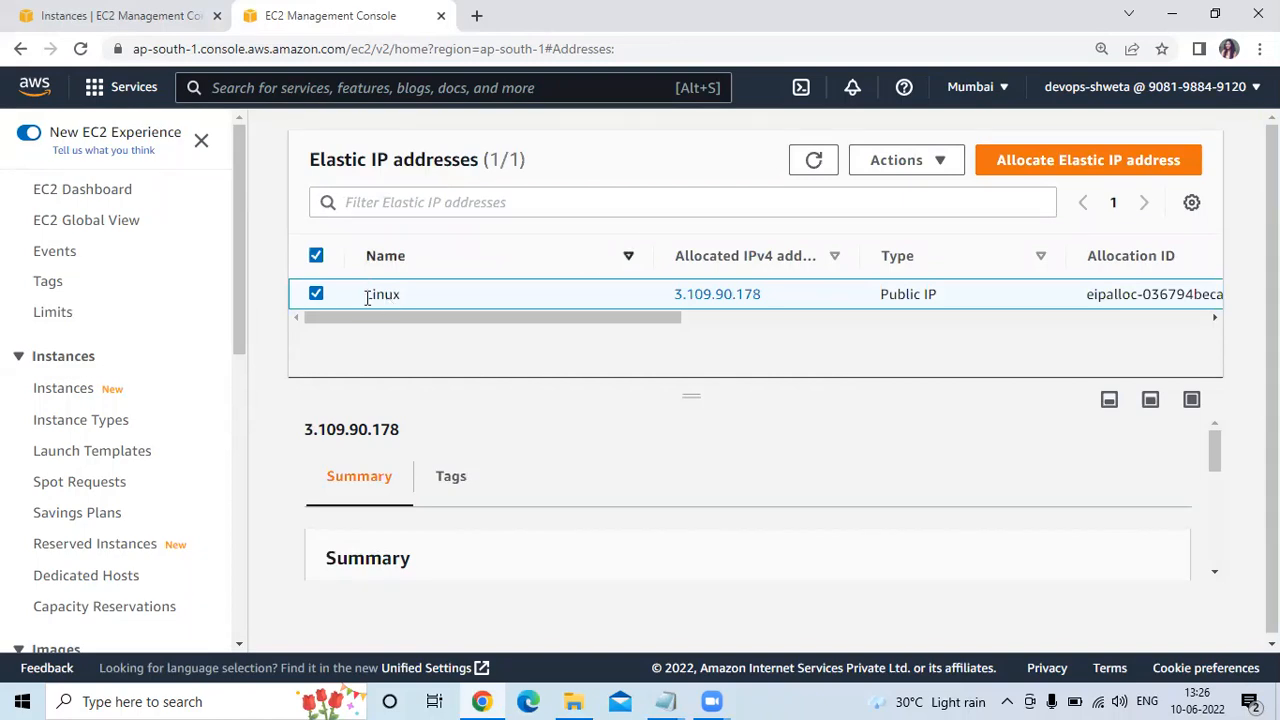
# Start associating the Linux Elastic IP address with an instance resource and choose the running Linux instance
pyautogui.click(886, 170)
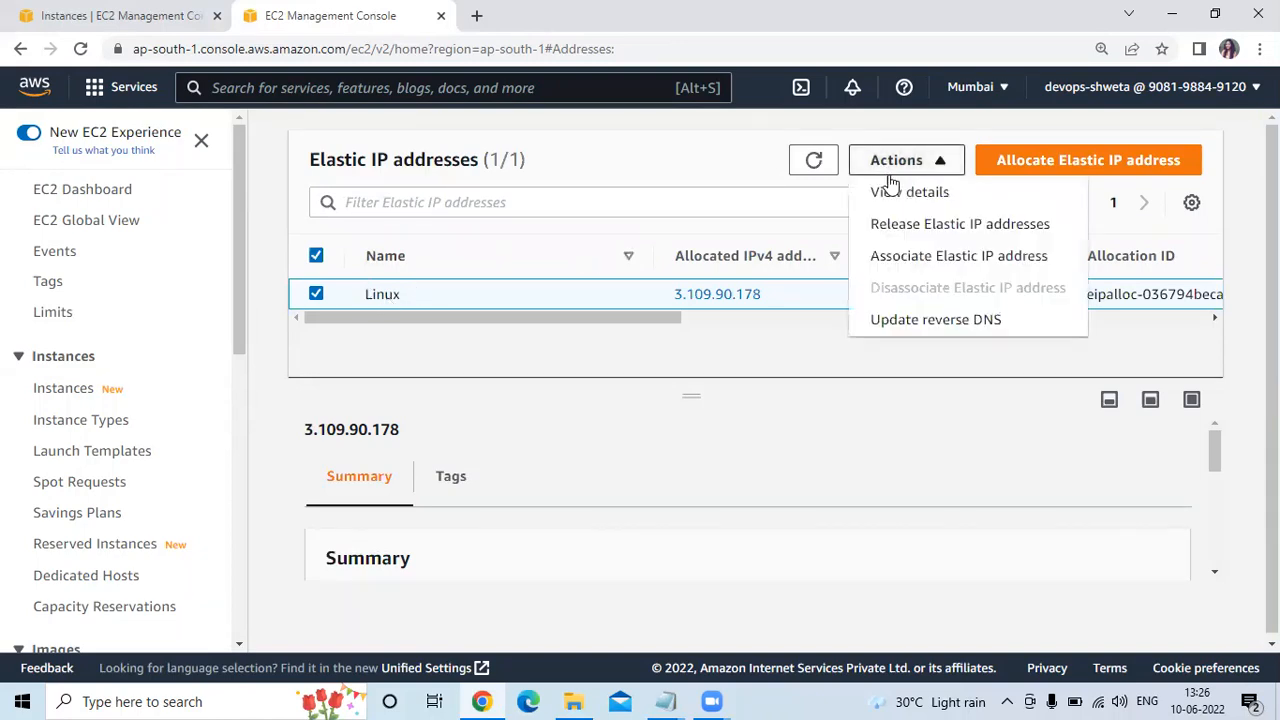
pyautogui.click(897, 262)
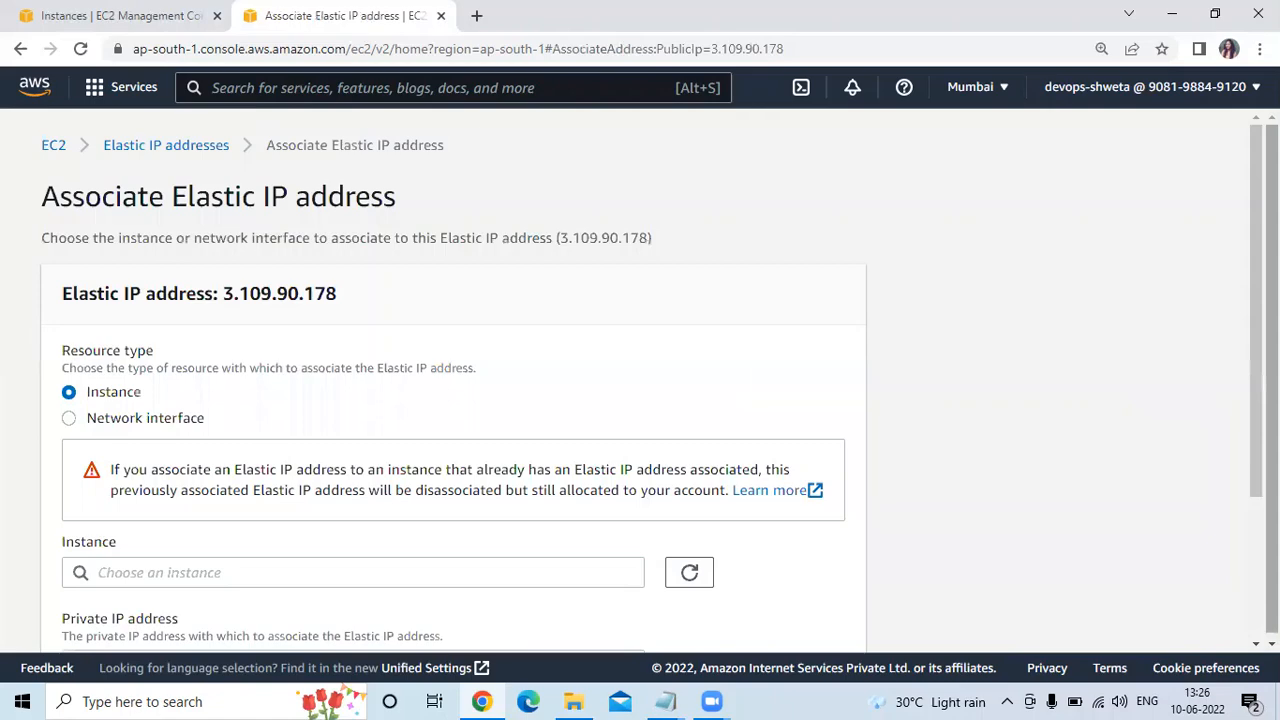
pyautogui.scroll(-2, 120, 200)
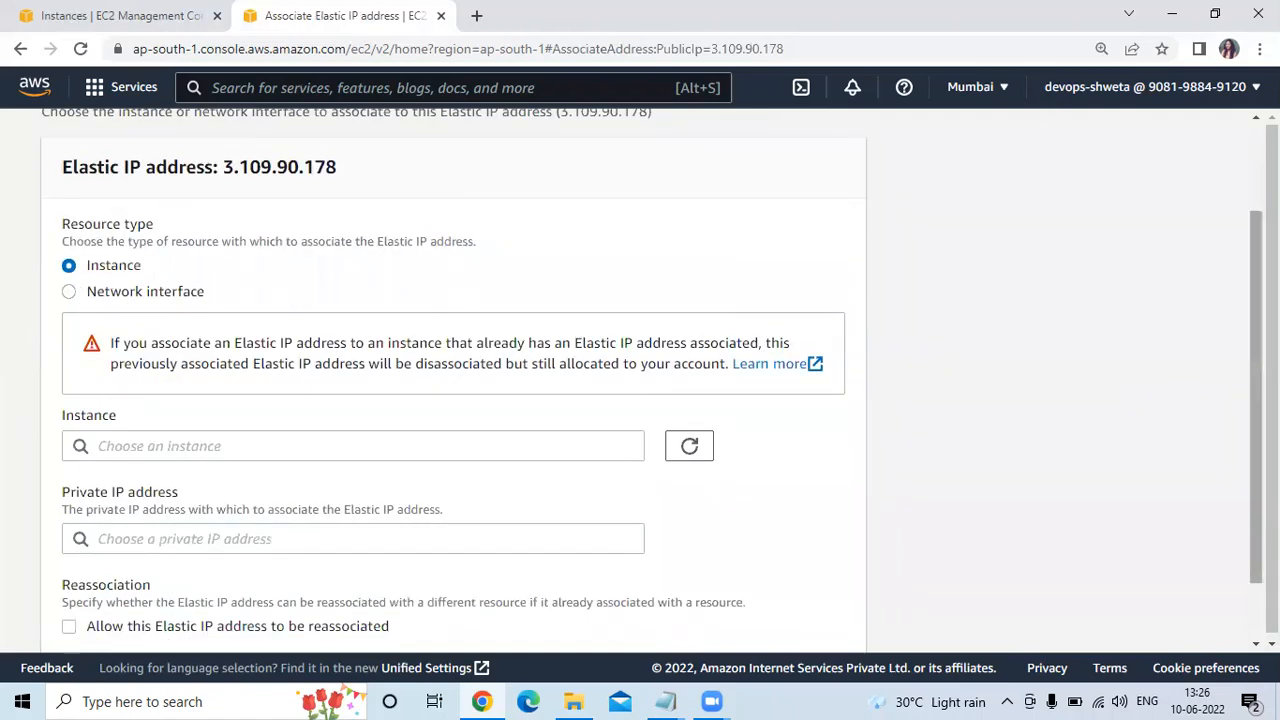
pyautogui.scroll(-1, 652, 381)
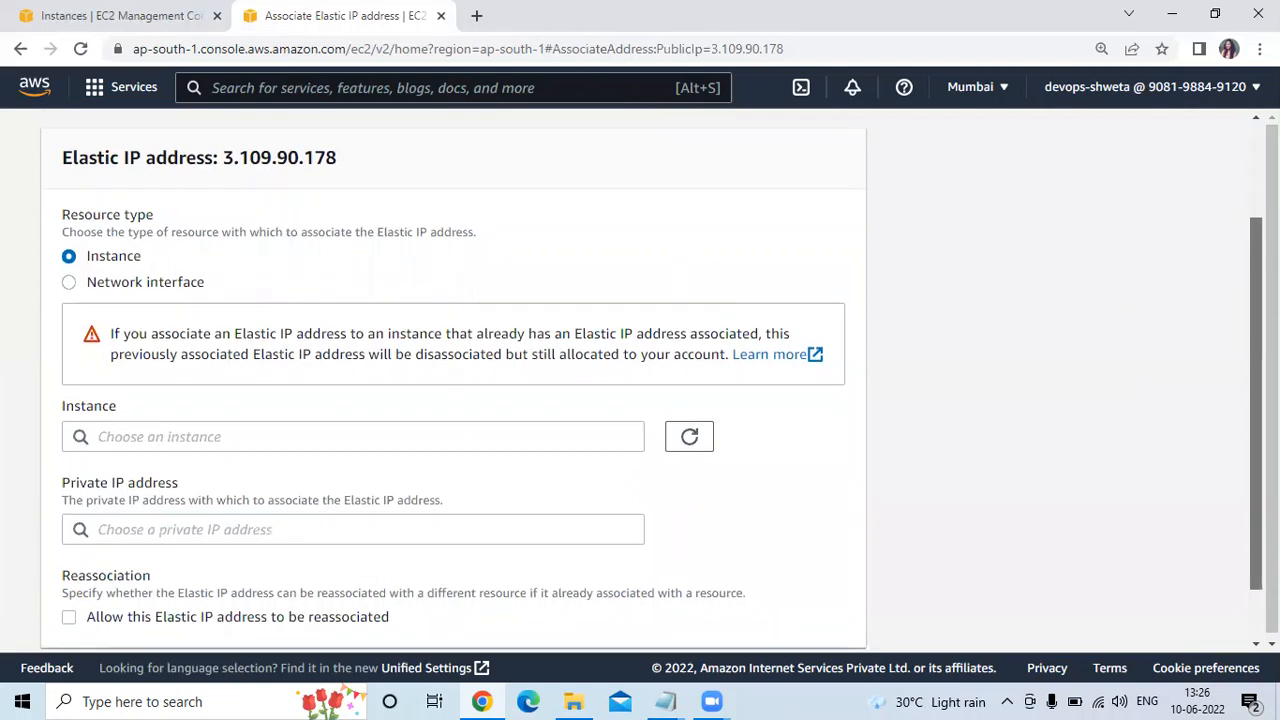
pyautogui.scroll(-1, 766, 314)
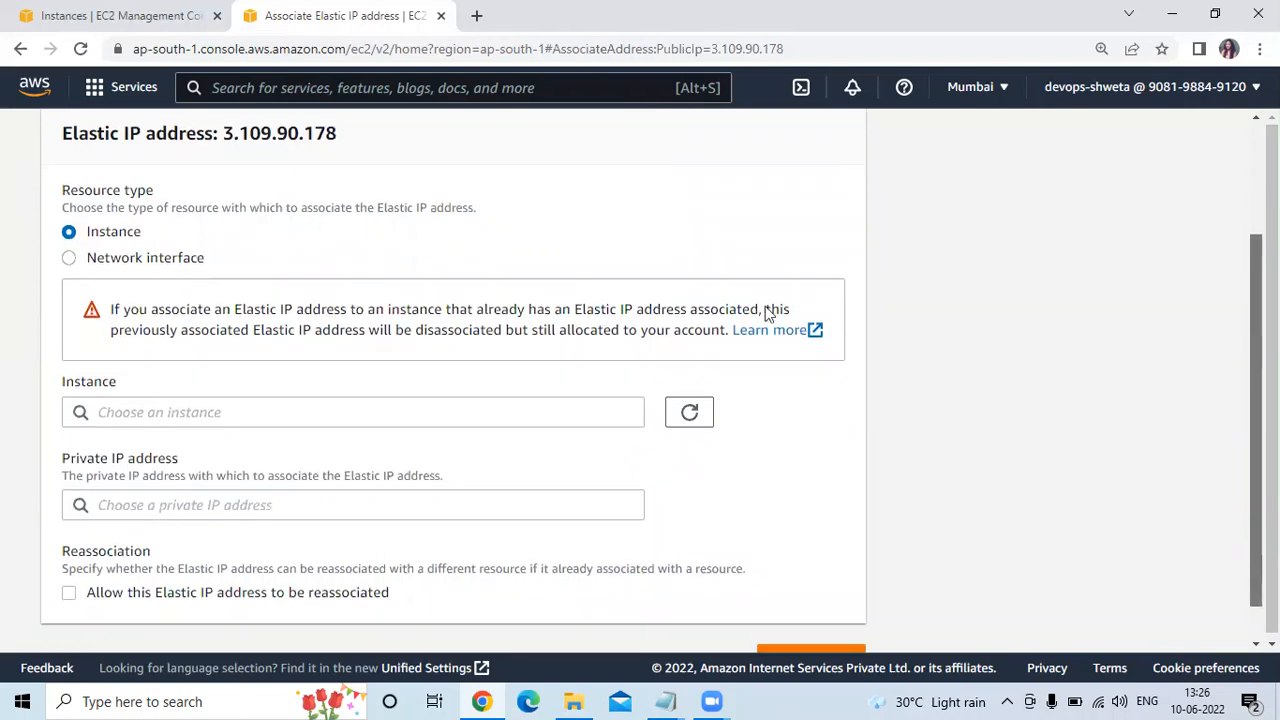
pyautogui.scroll(-1, 562, 373)
pyautogui.click(562, 373)
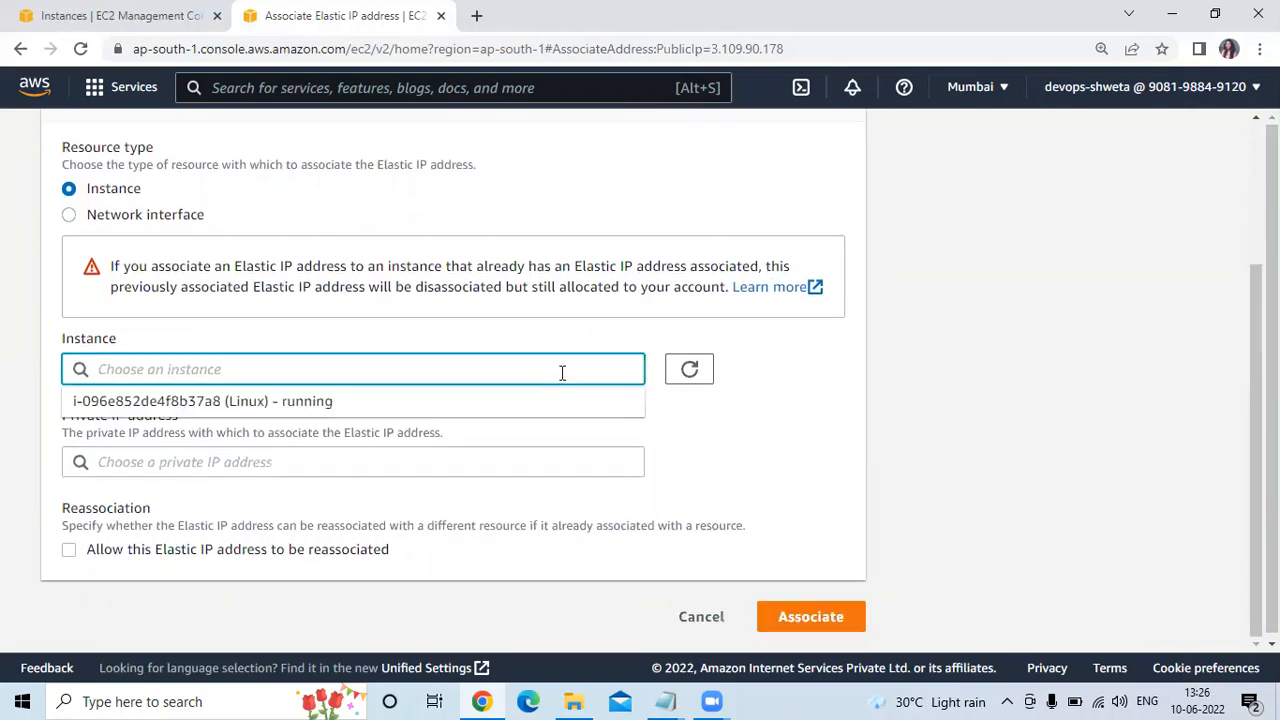
pyautogui.click(253, 404)
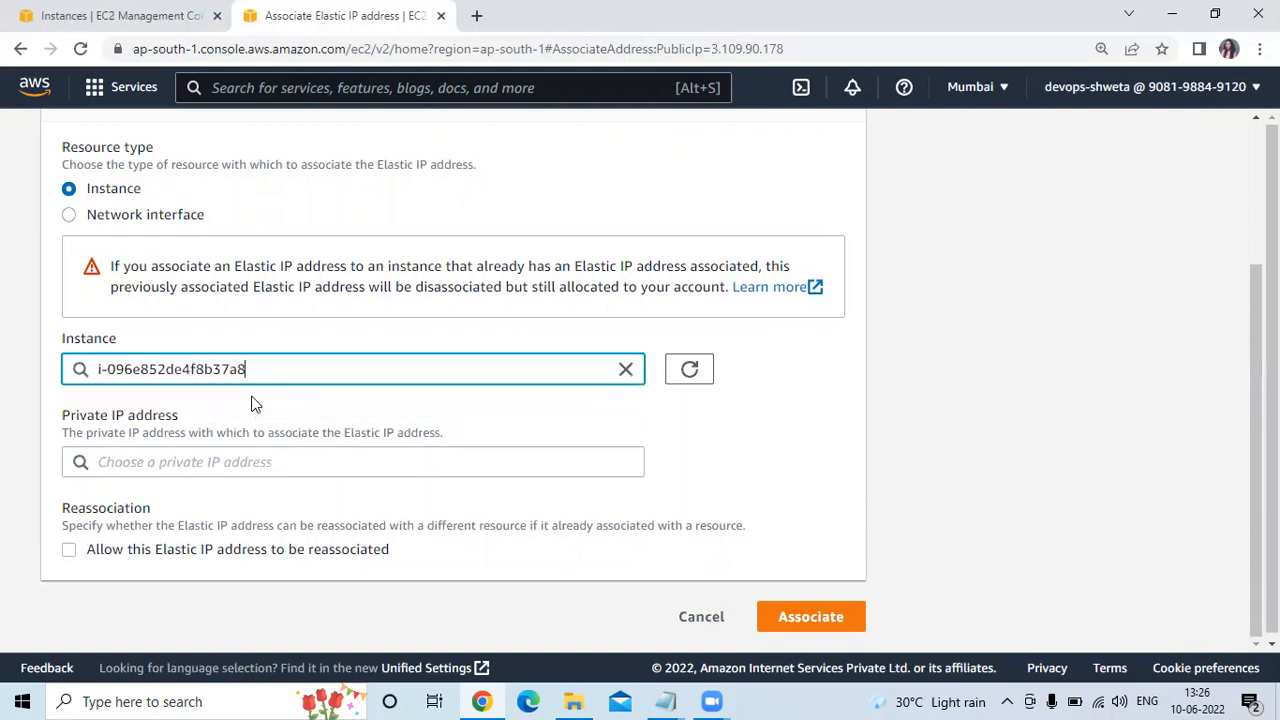
# Choose private IP address 172.31.11.238, allow the Elastic IP to be reassociated, and complete the association
pyautogui.click(215, 460)
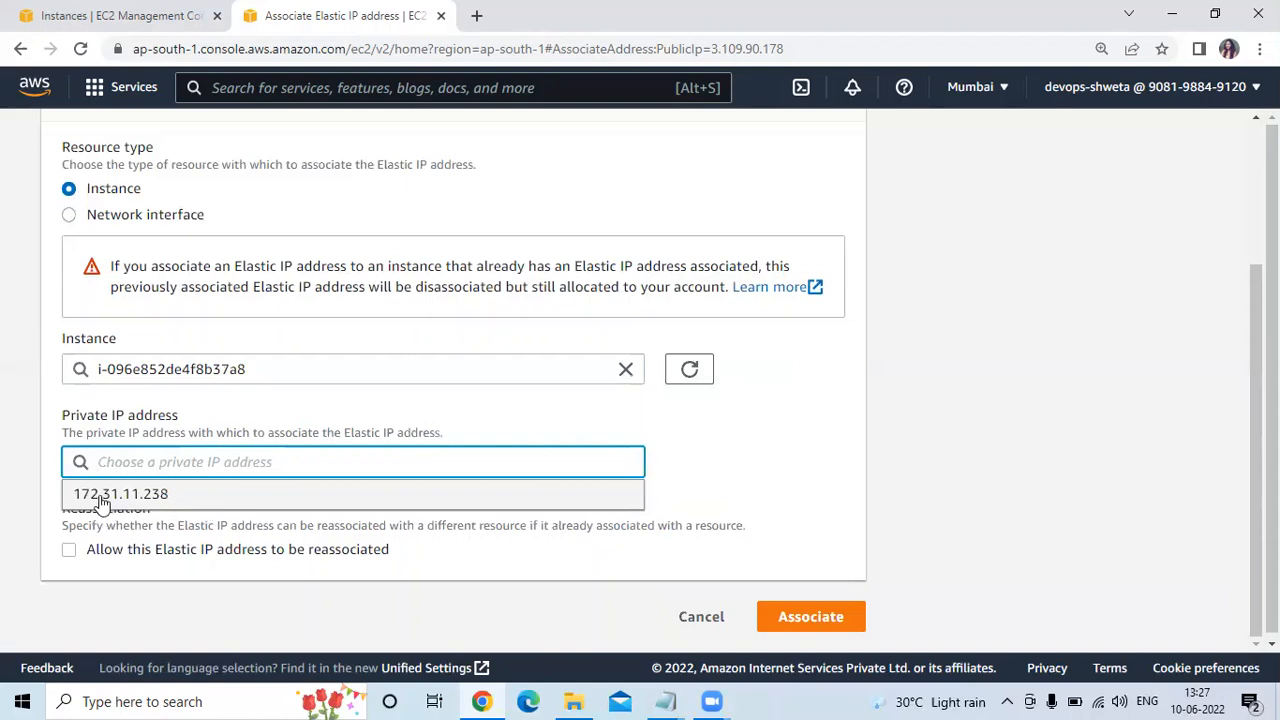
pyautogui.click(200, 497)
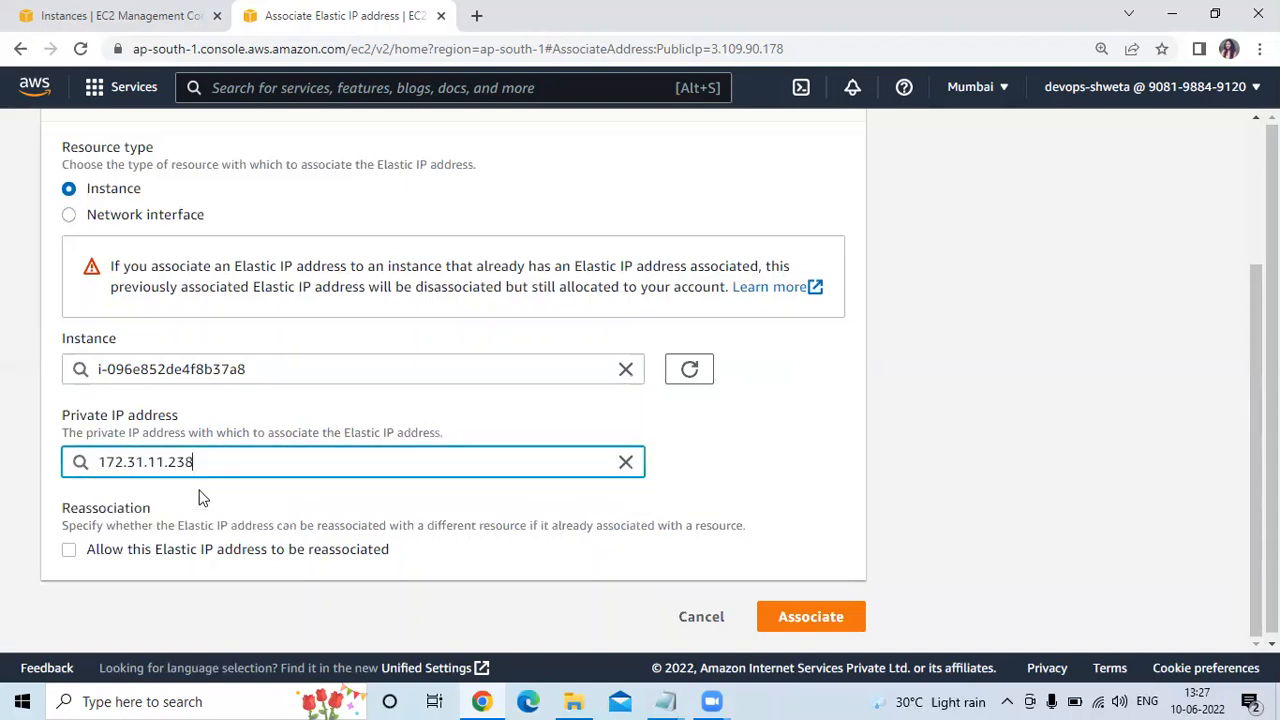
pyautogui.click(115, 15)
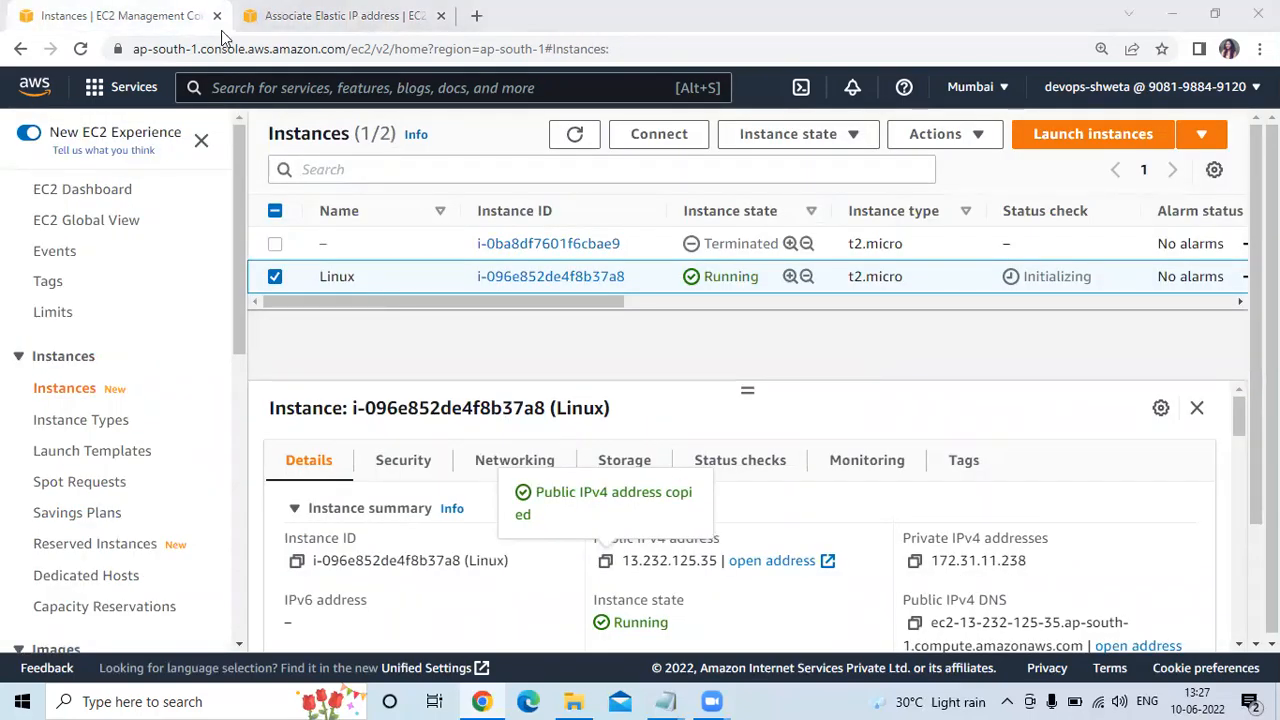
pyautogui.click(330, 16)
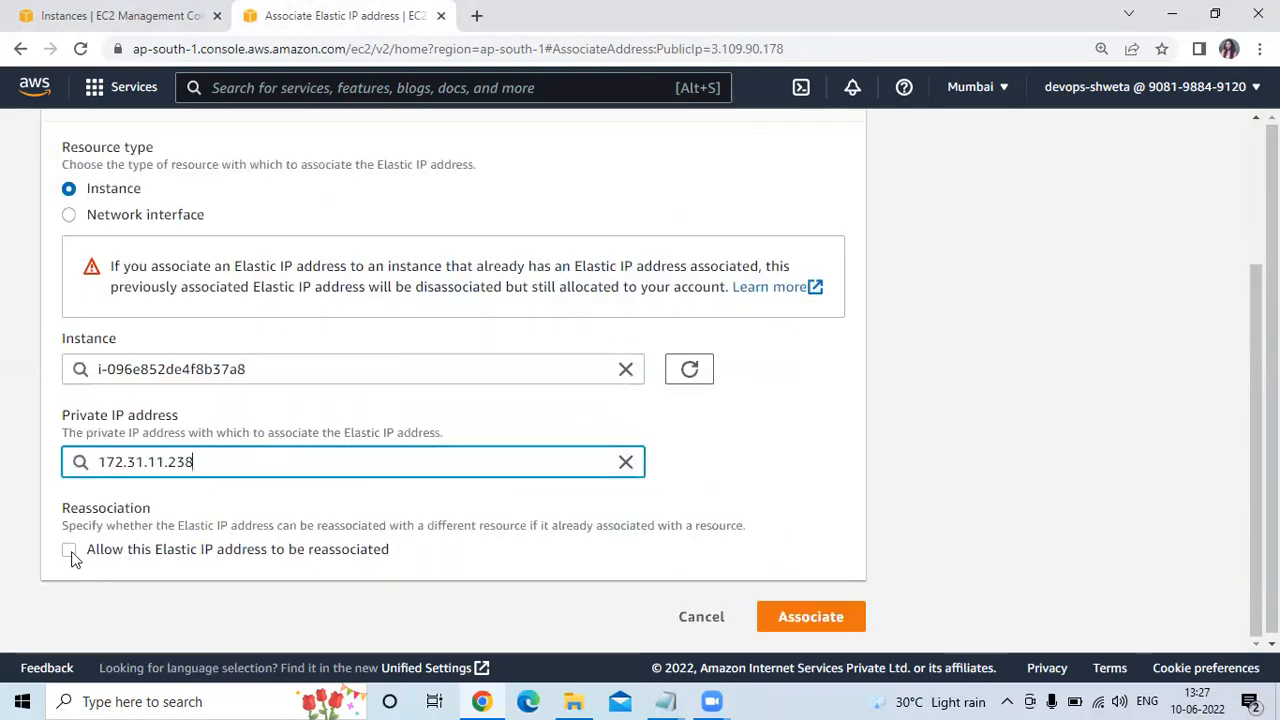
pyautogui.click(69, 551)
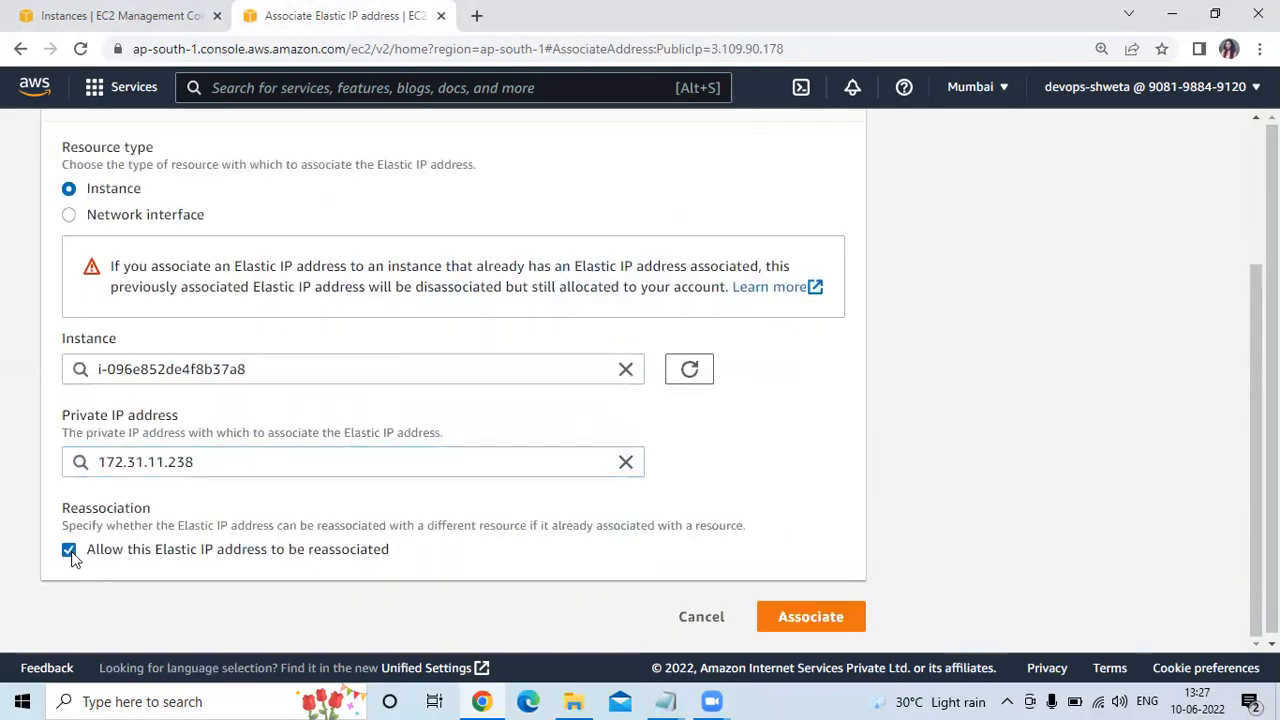
pyautogui.click(815, 617)
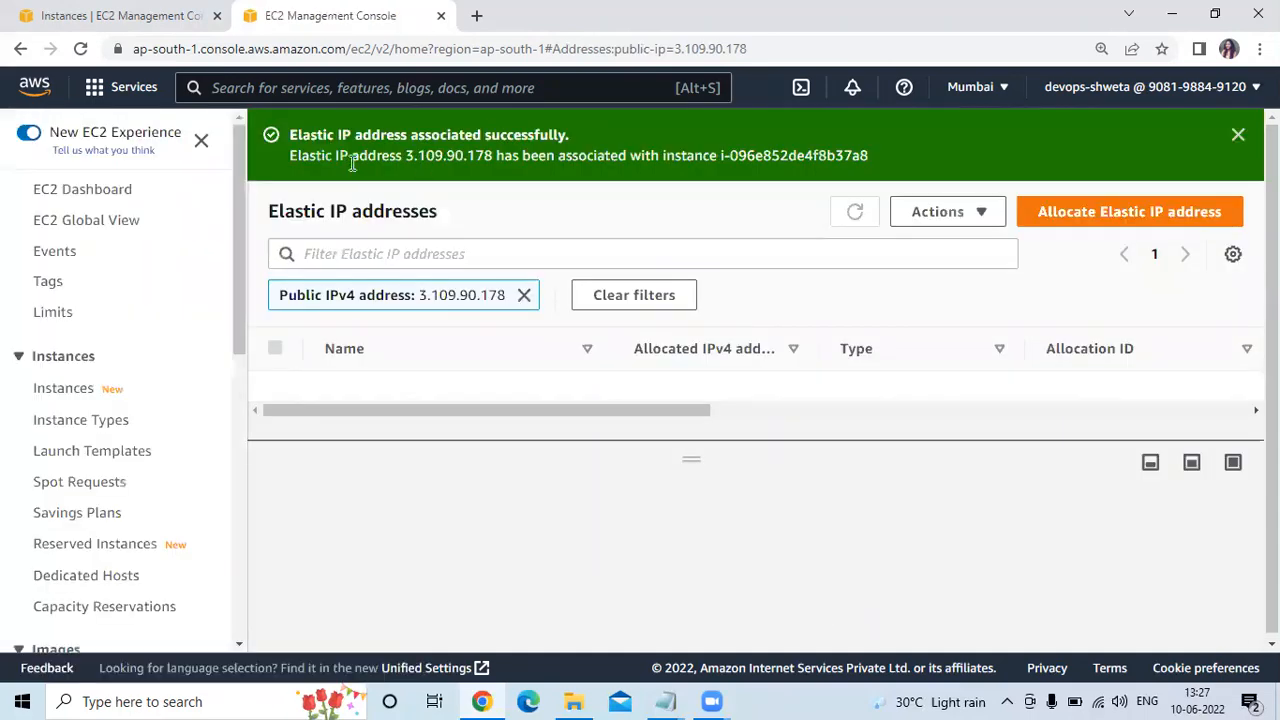
# Refresh the instances list and copy the Linux instance's public IPv4 address into Notepad, three blank lines below the earlier addresses
pyautogui.click(181, 18)
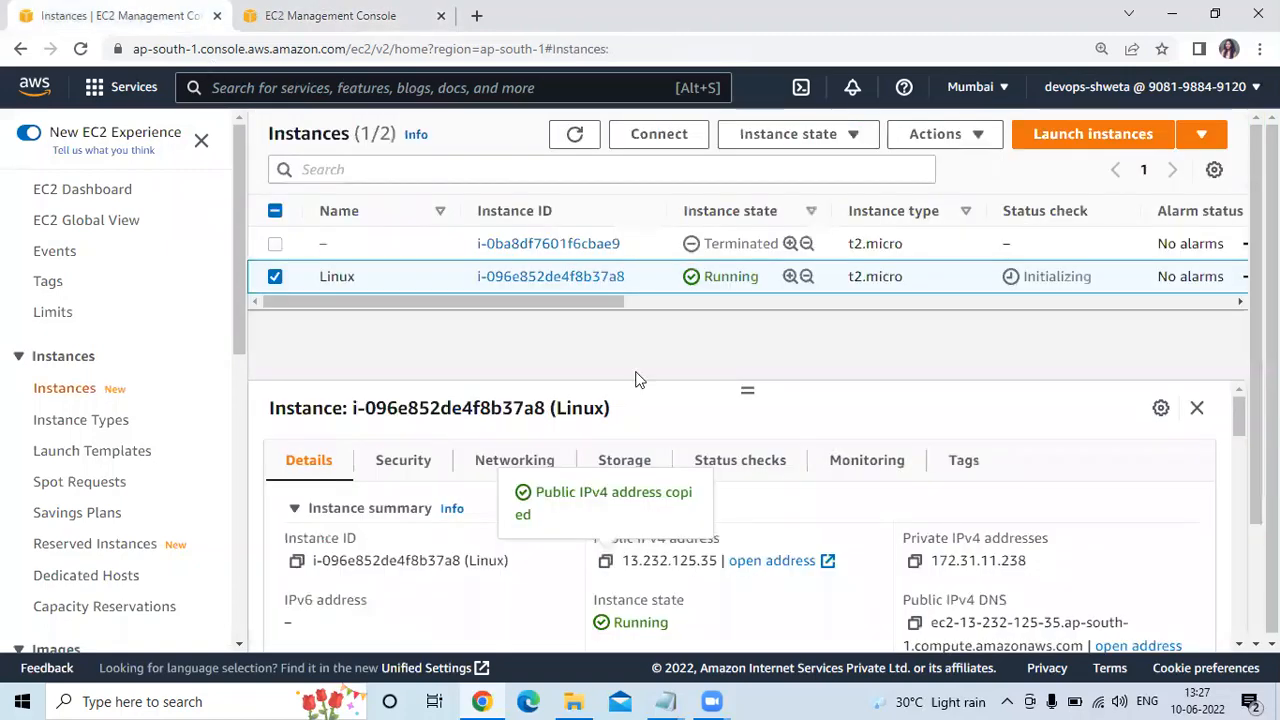
pyautogui.click(577, 136)
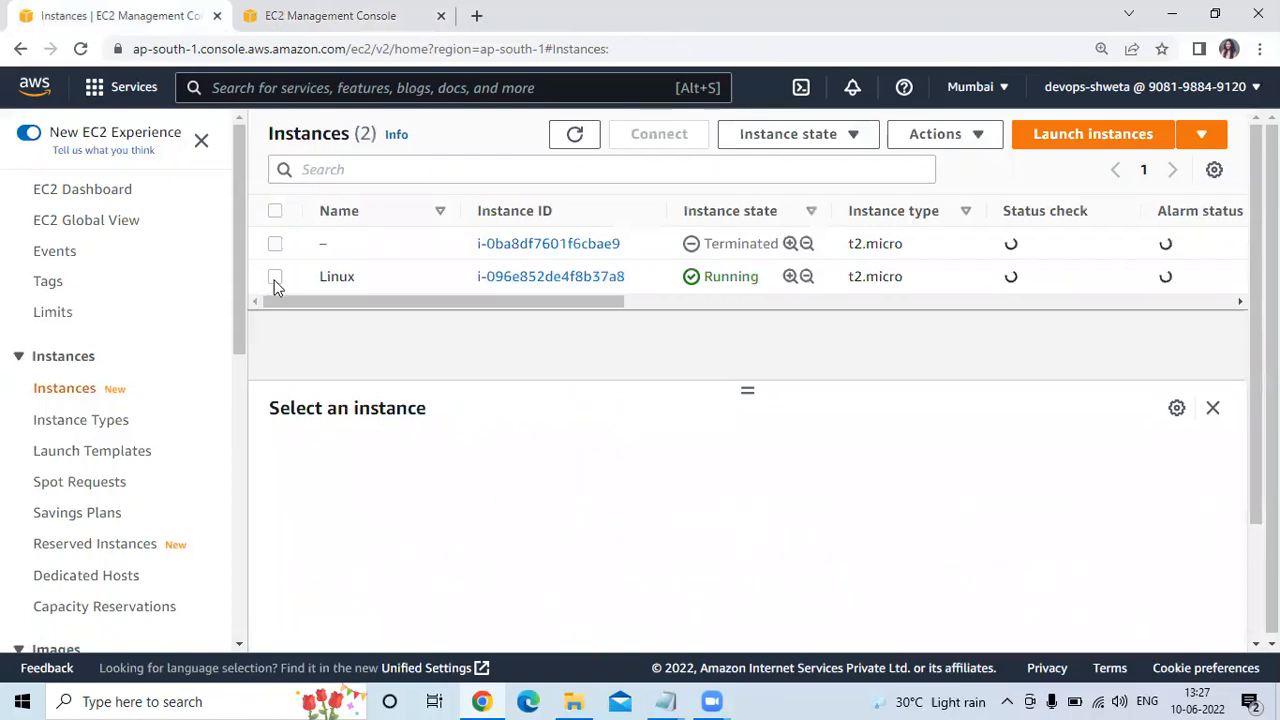
pyautogui.click(275, 280)
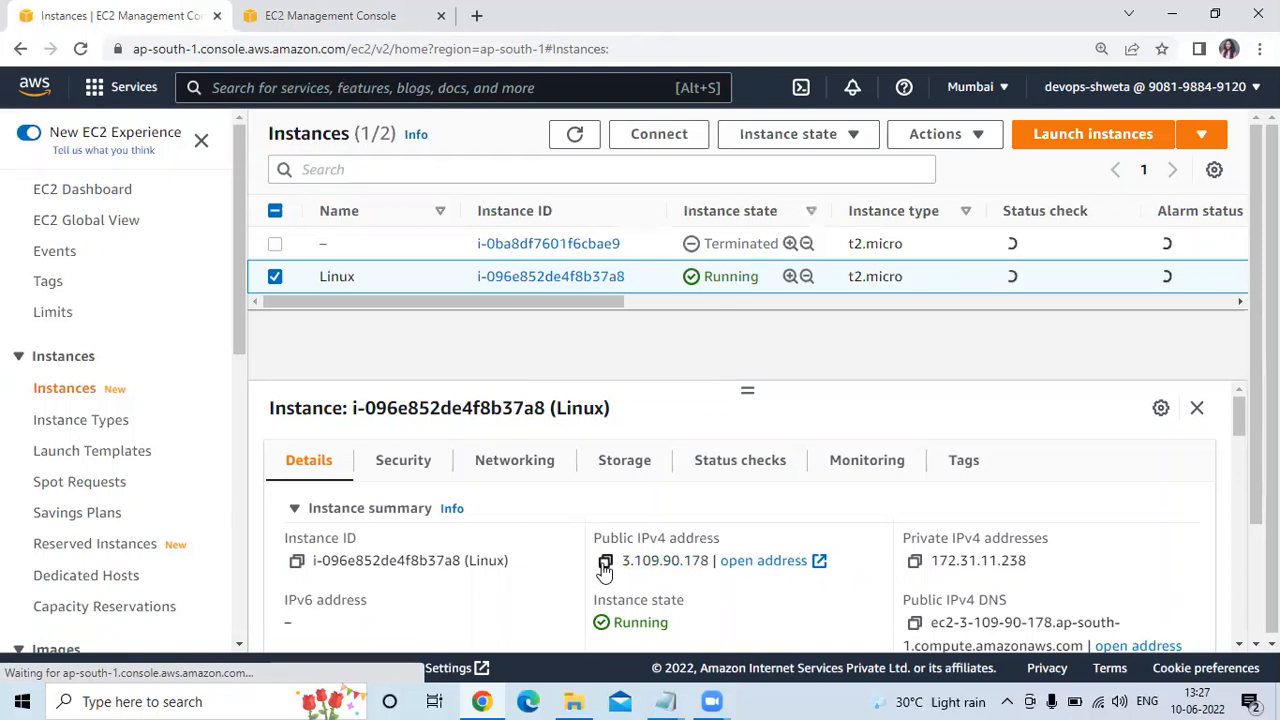
pyautogui.click(605, 562)
pyautogui.moveTo(665, 701)
pyautogui.click(570, 600)
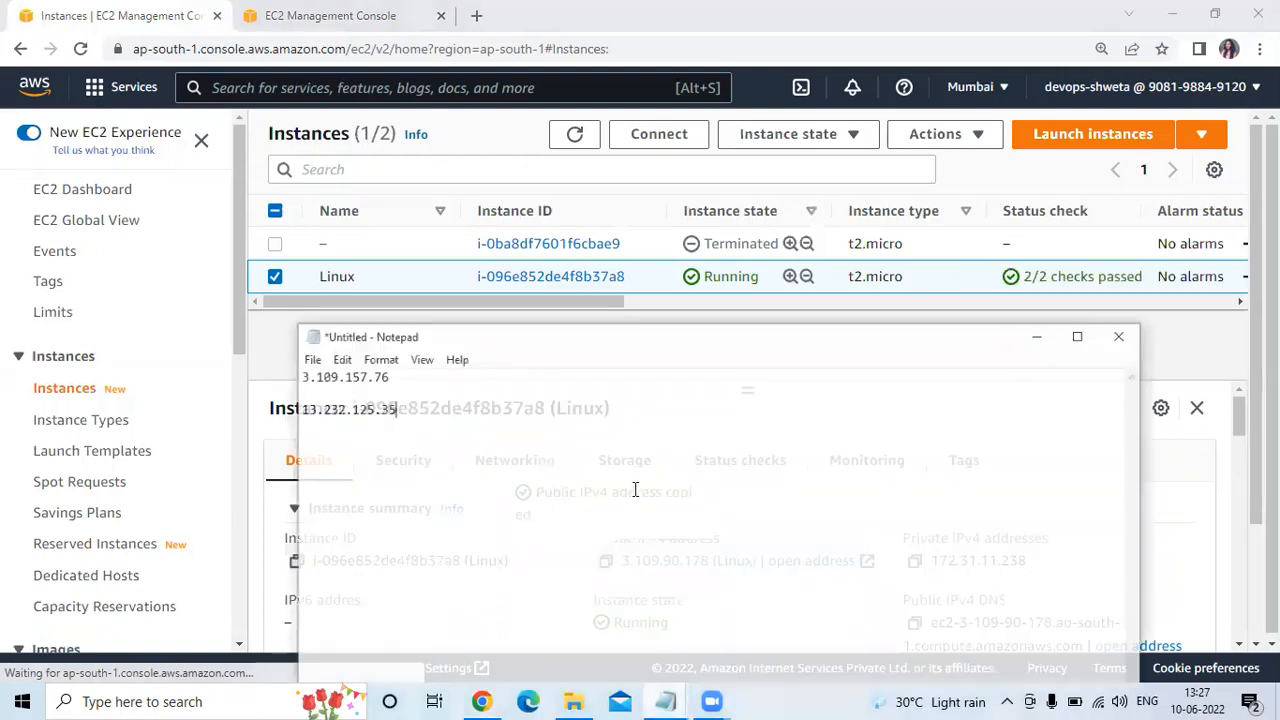
pyautogui.hotkey('ctrl', 'v')
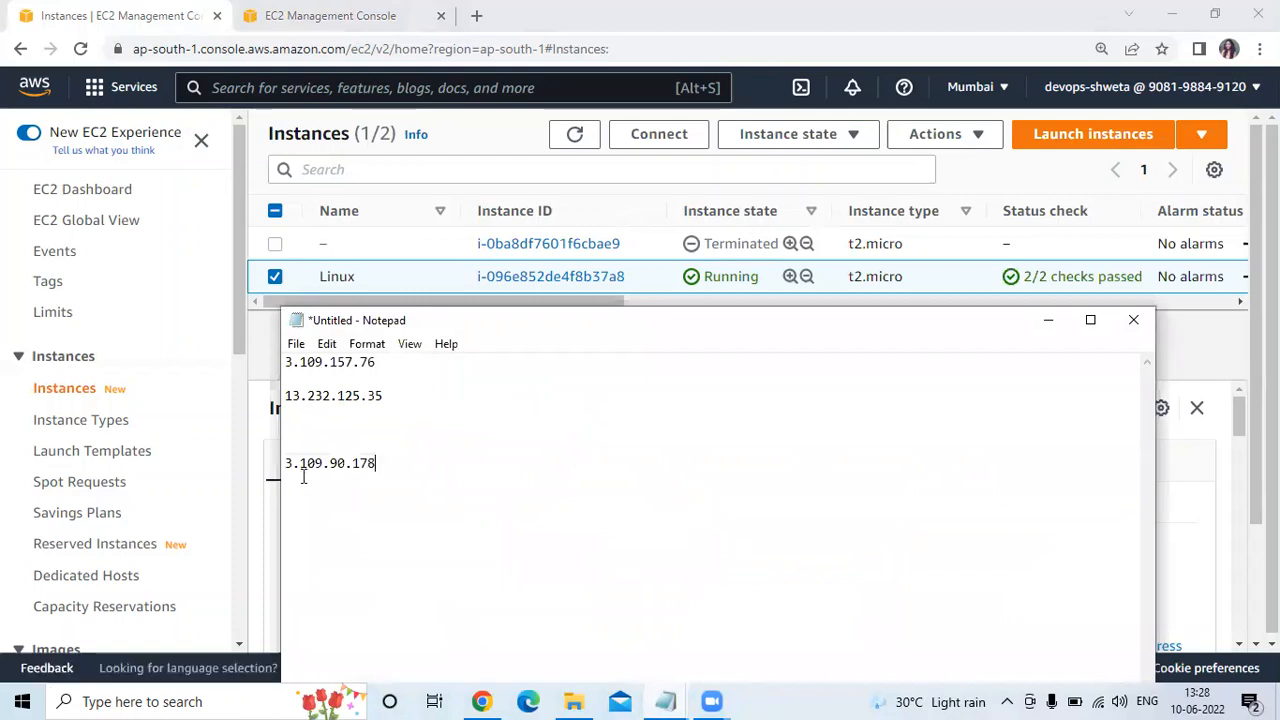
# Highlight the Elastic IP address recorded in Notepad to review it, and return to the EC2 console
pyautogui.moveTo(287, 463); pyautogui.dragTo(405, 470)
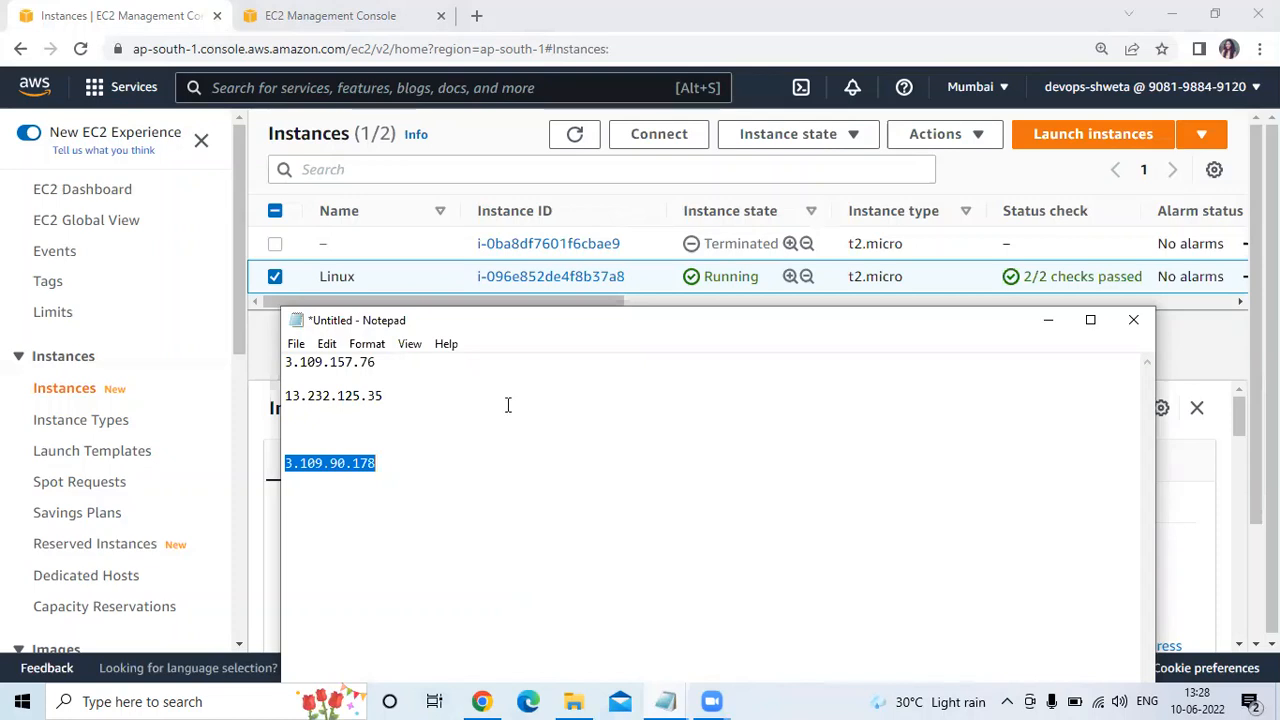
pyautogui.click(409, 466)
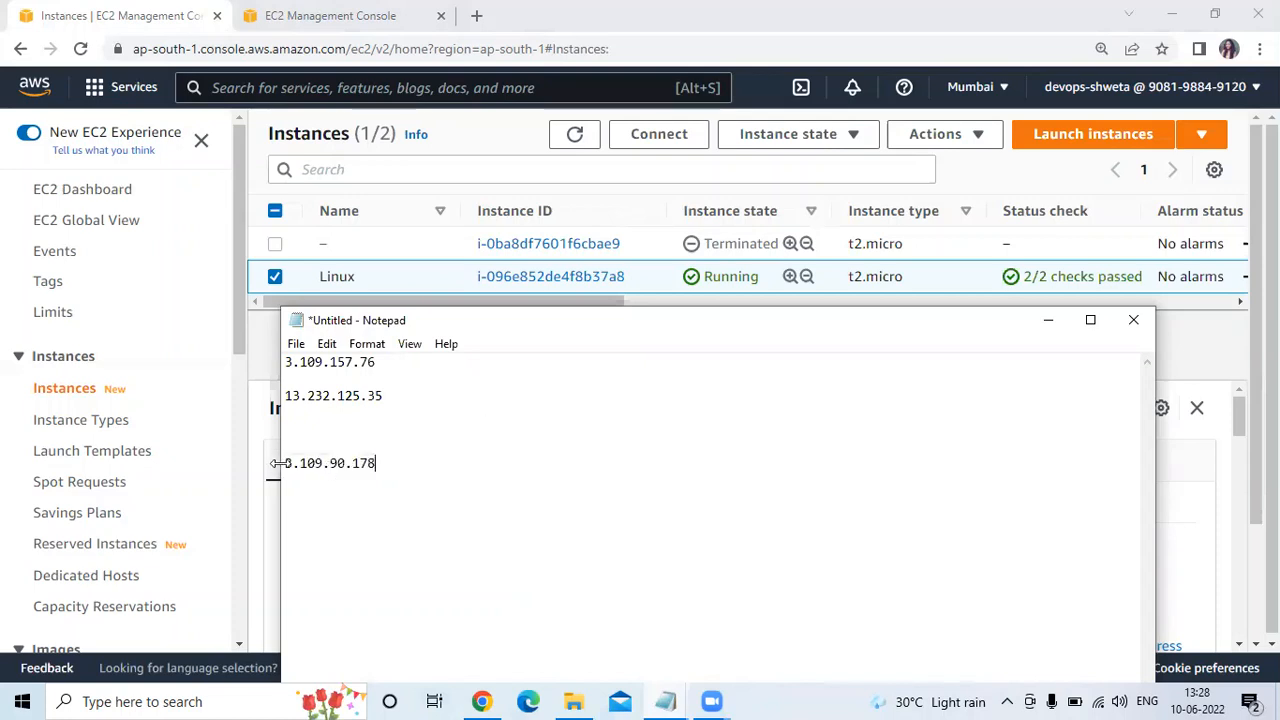
pyautogui.moveTo(285, 463); pyautogui.dragTo(478, 467)
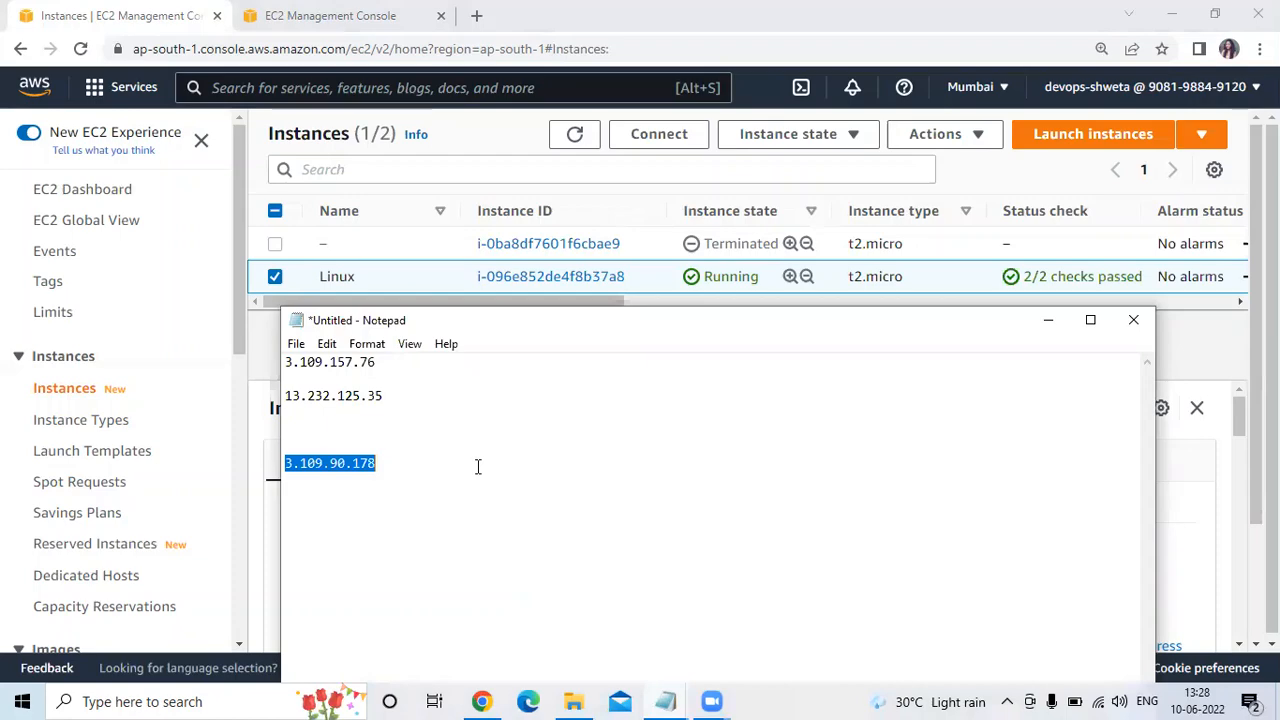
pyautogui.click(449, 303)
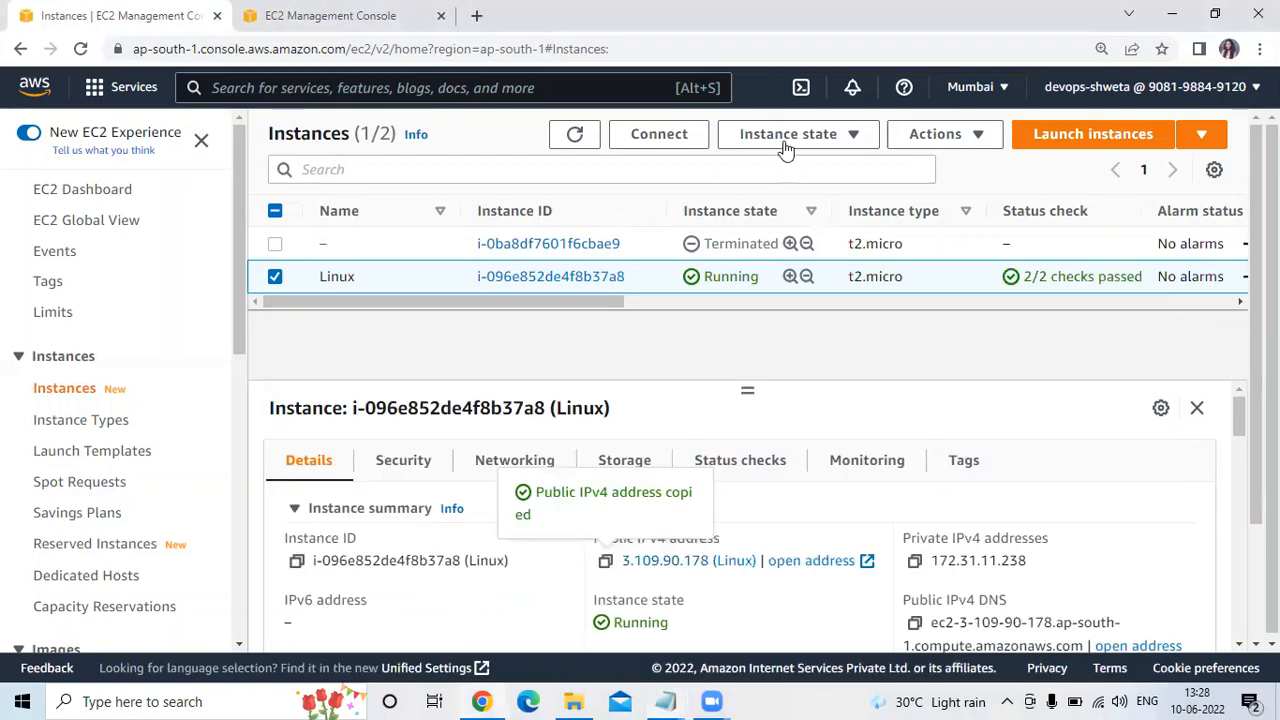
# Stop the Linux instance and dismiss the notification banner
pyautogui.click(786, 142)
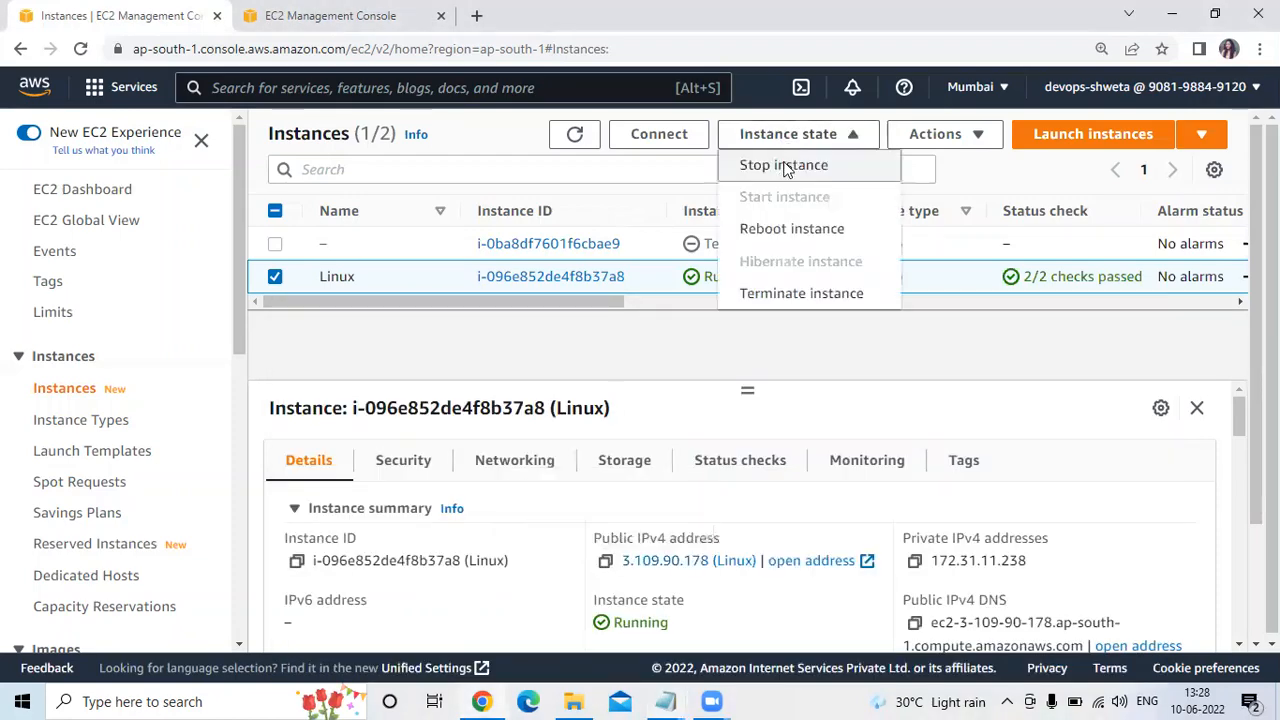
pyautogui.click(786, 168)
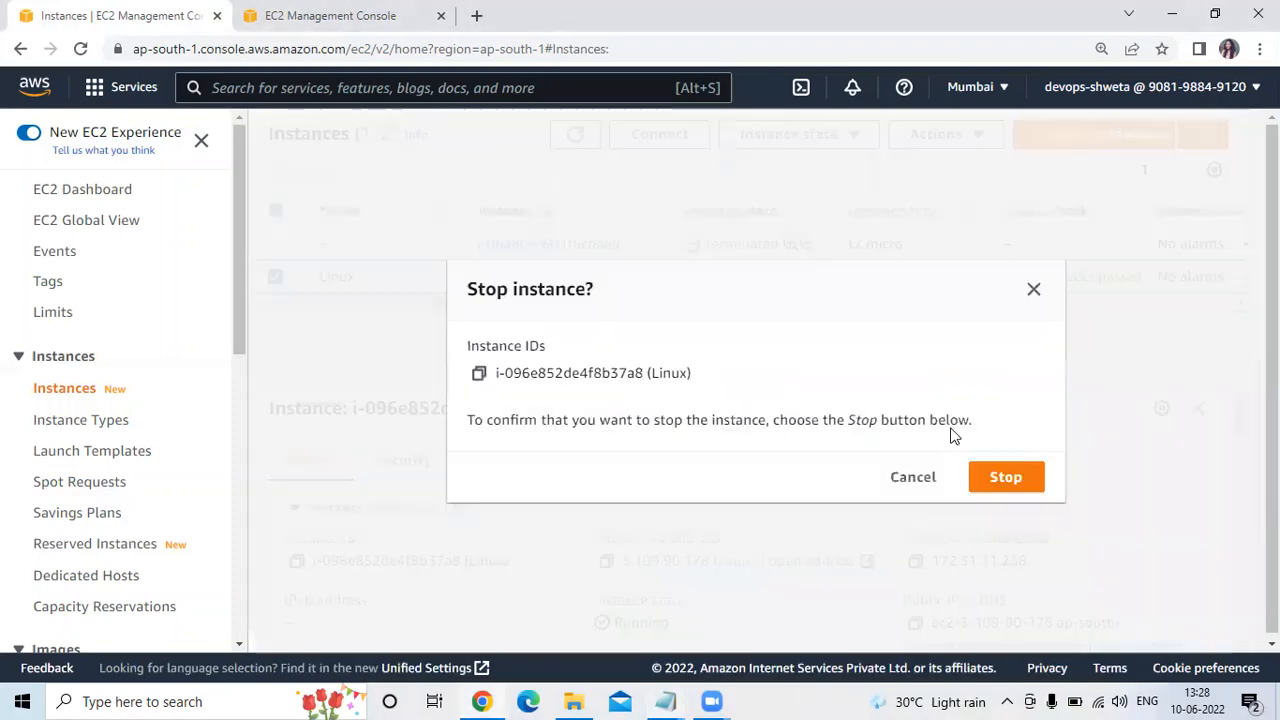
pyautogui.click(981, 481)
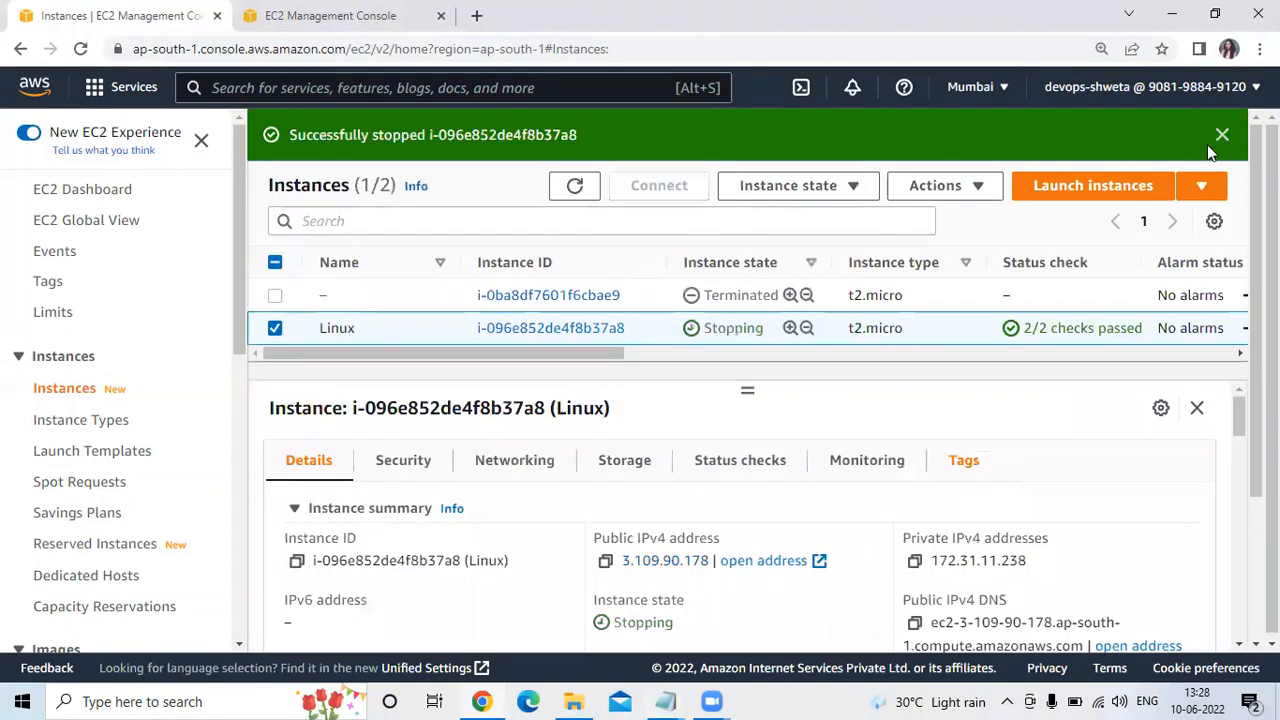
pyautogui.click(1222, 134)
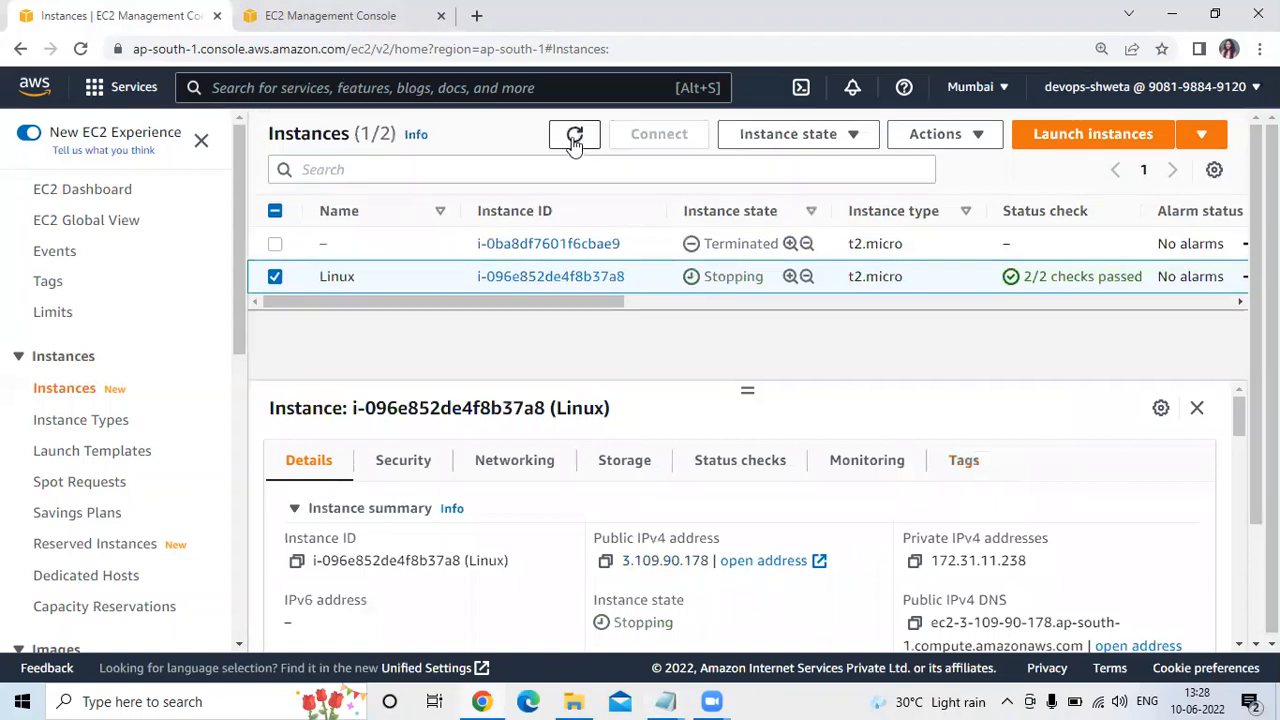
# Refresh the instances list repeatedly until the Linux instance has stopped
pyautogui.click(575, 137)
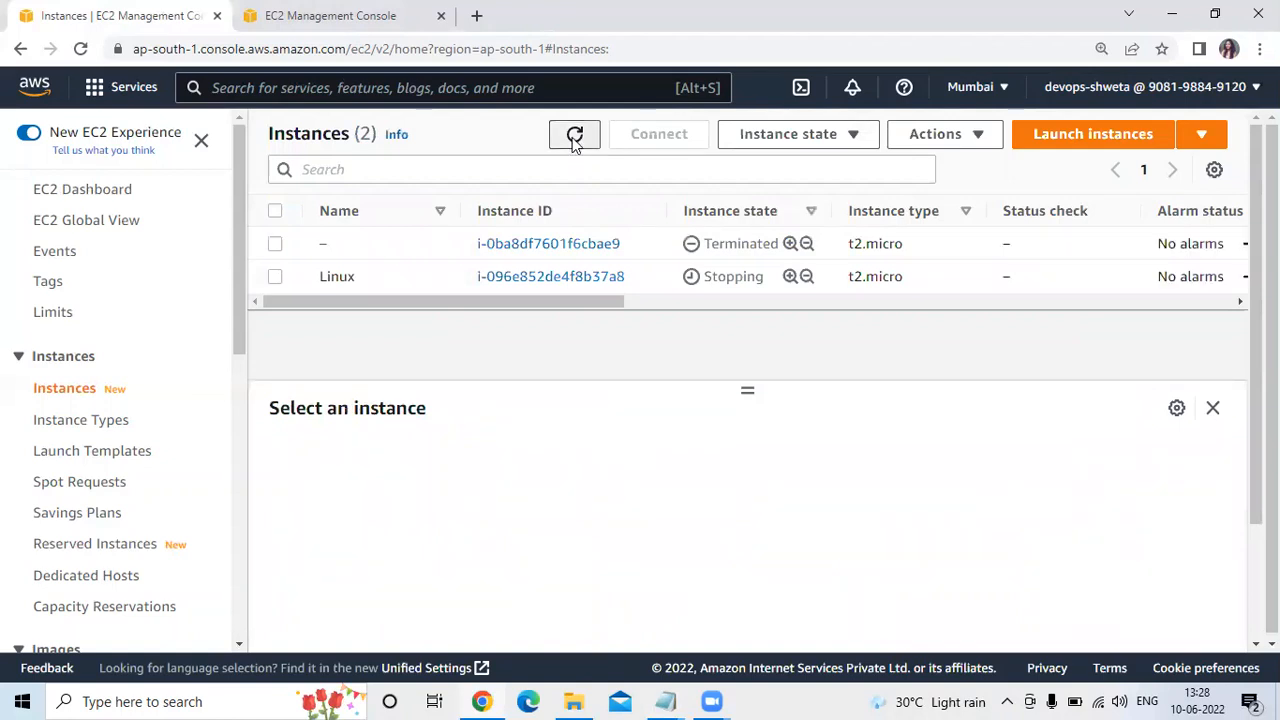
pyautogui.click(575, 138)
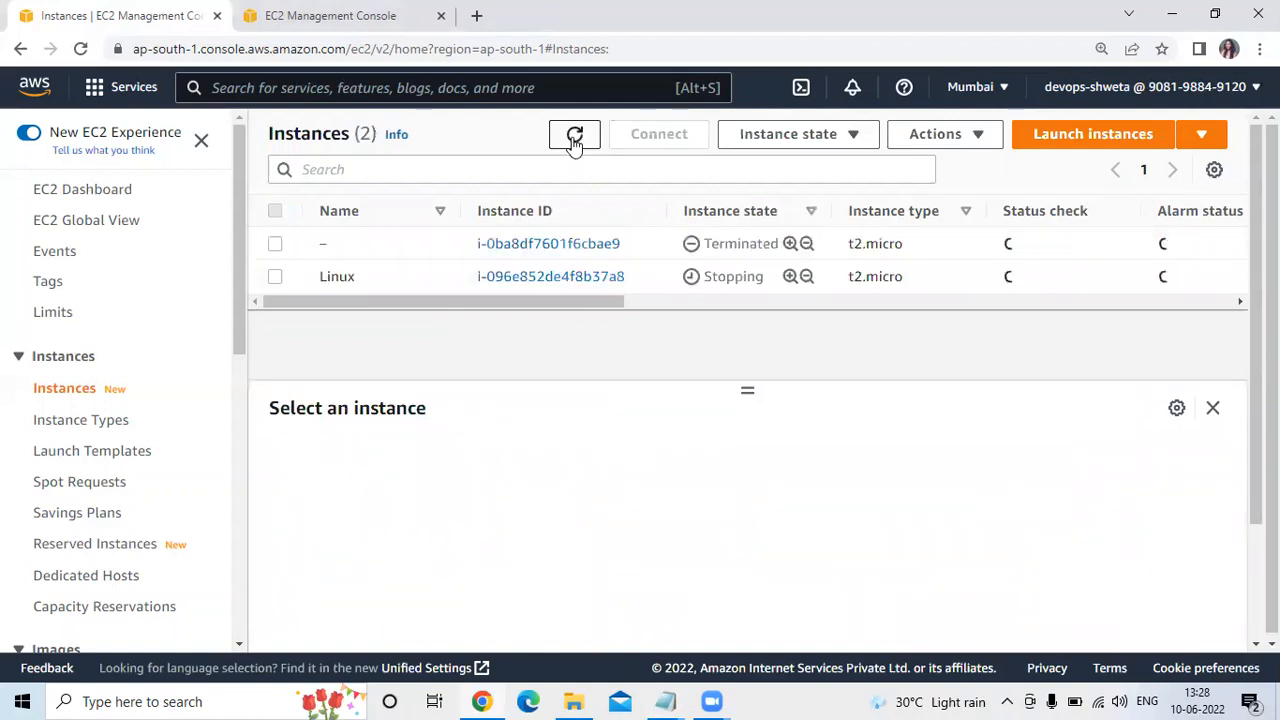
pyautogui.click(575, 138)
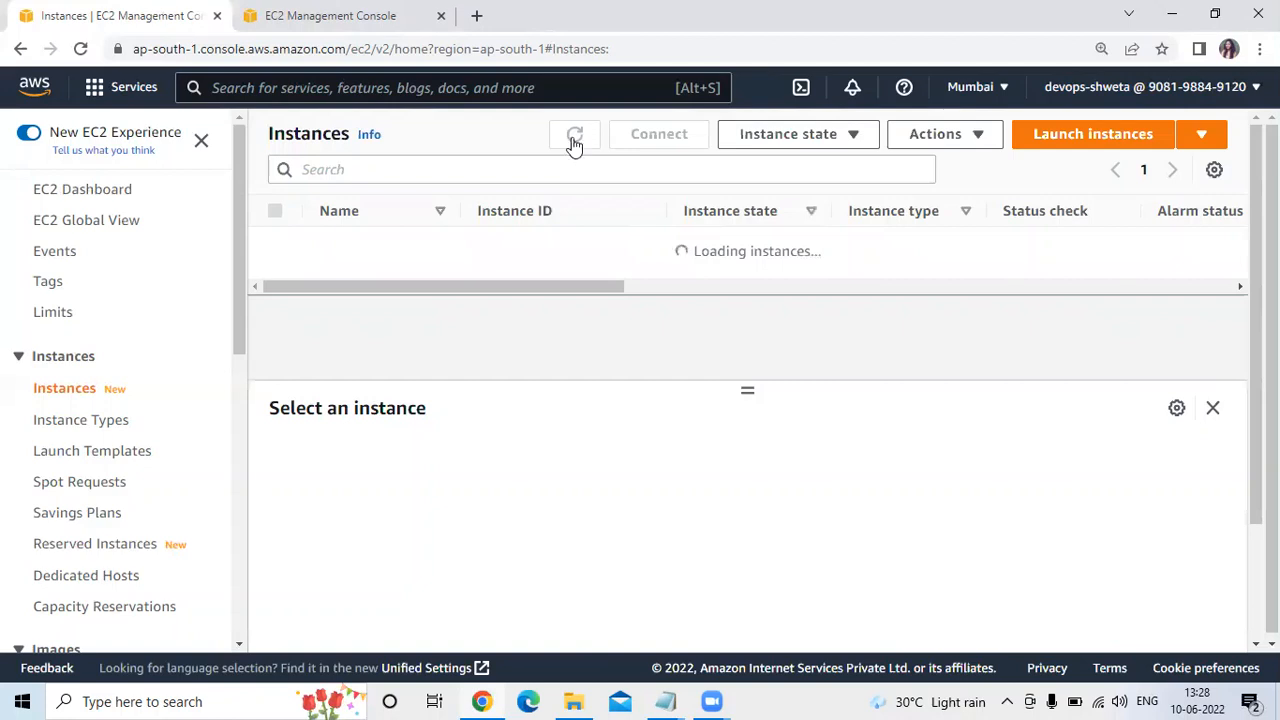
pyautogui.click(575, 140)
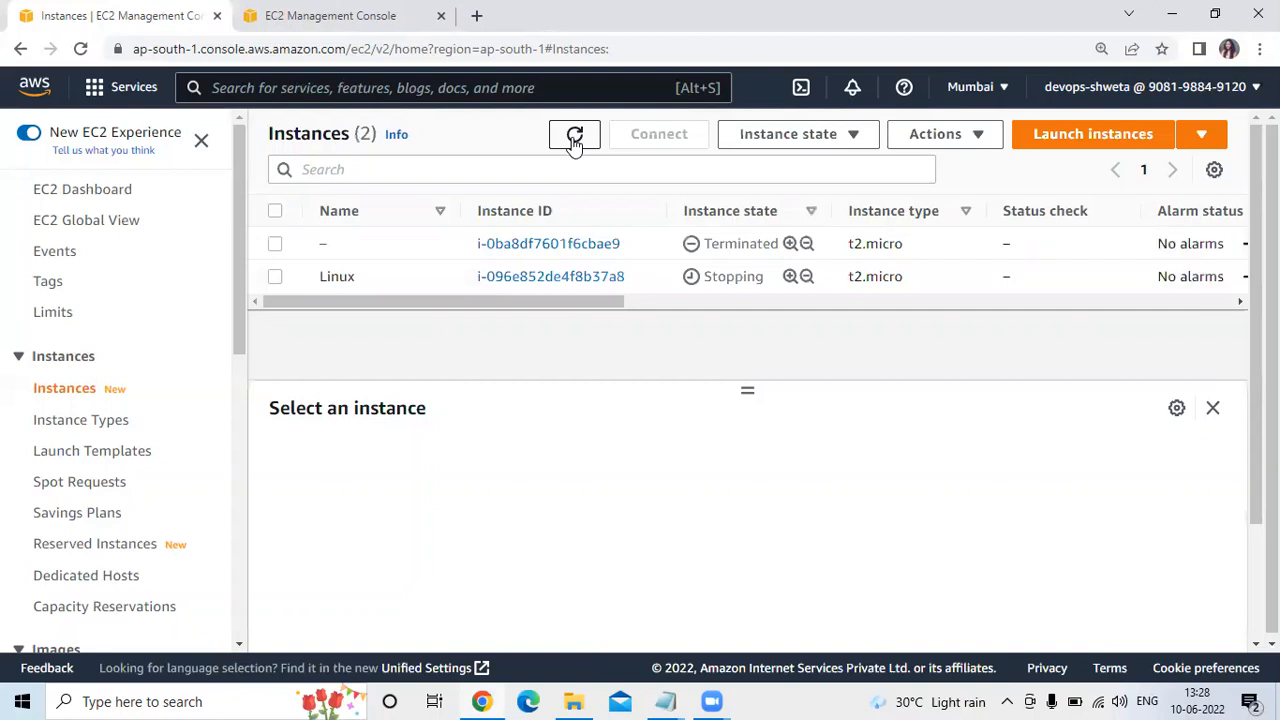
pyautogui.click(575, 138)
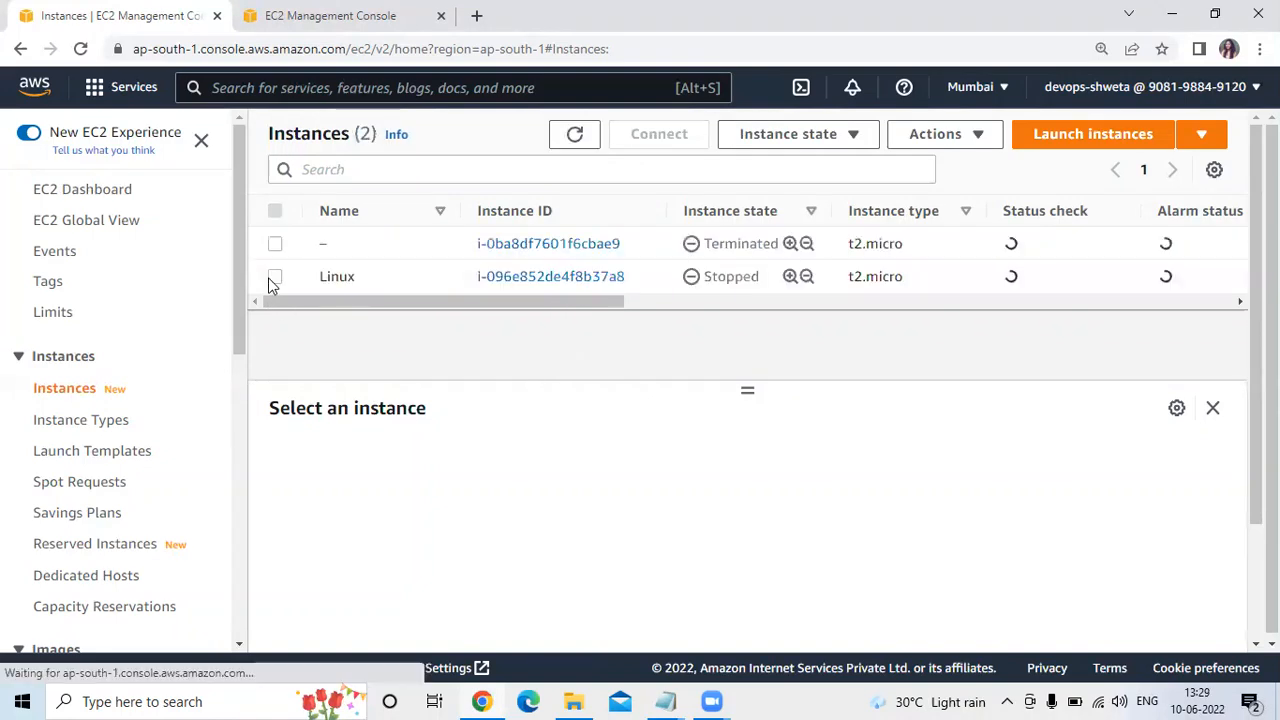
# Start the stopped Linux instance, dismiss the notification banner, and refresh the instances list
pyautogui.click(274, 279)
pyautogui.click(768, 136)
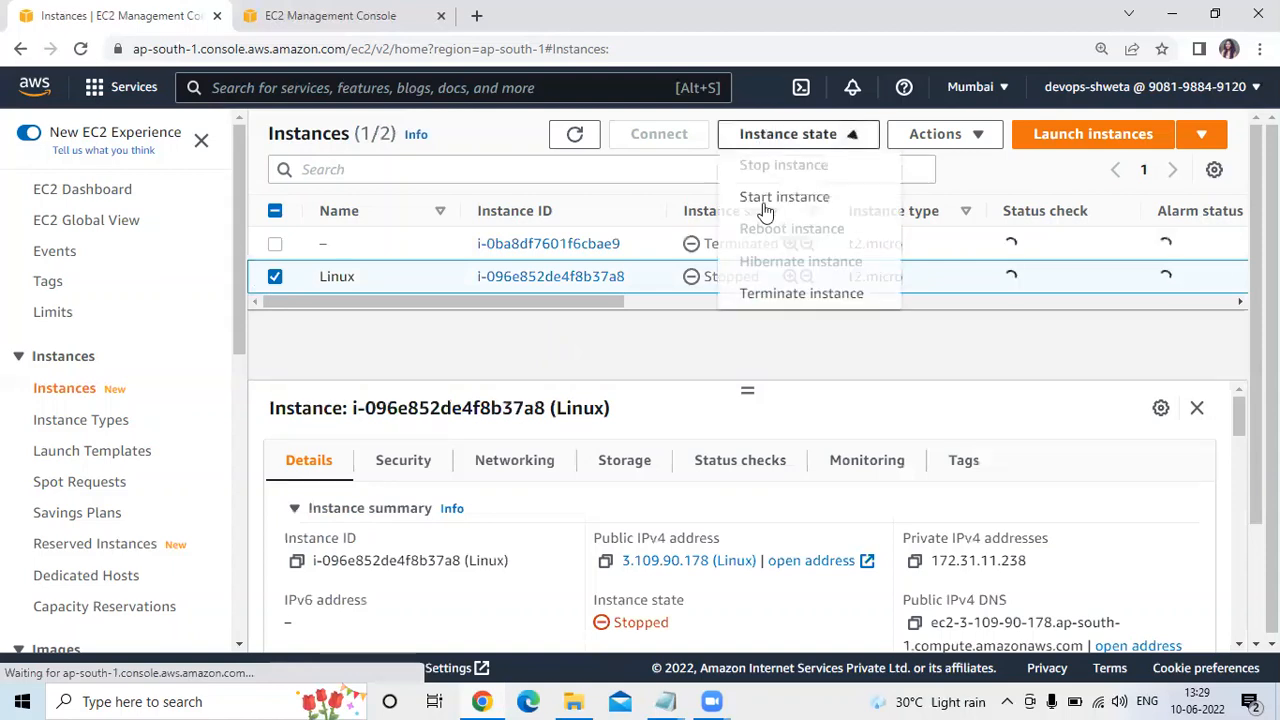
pyautogui.click(906, 341)
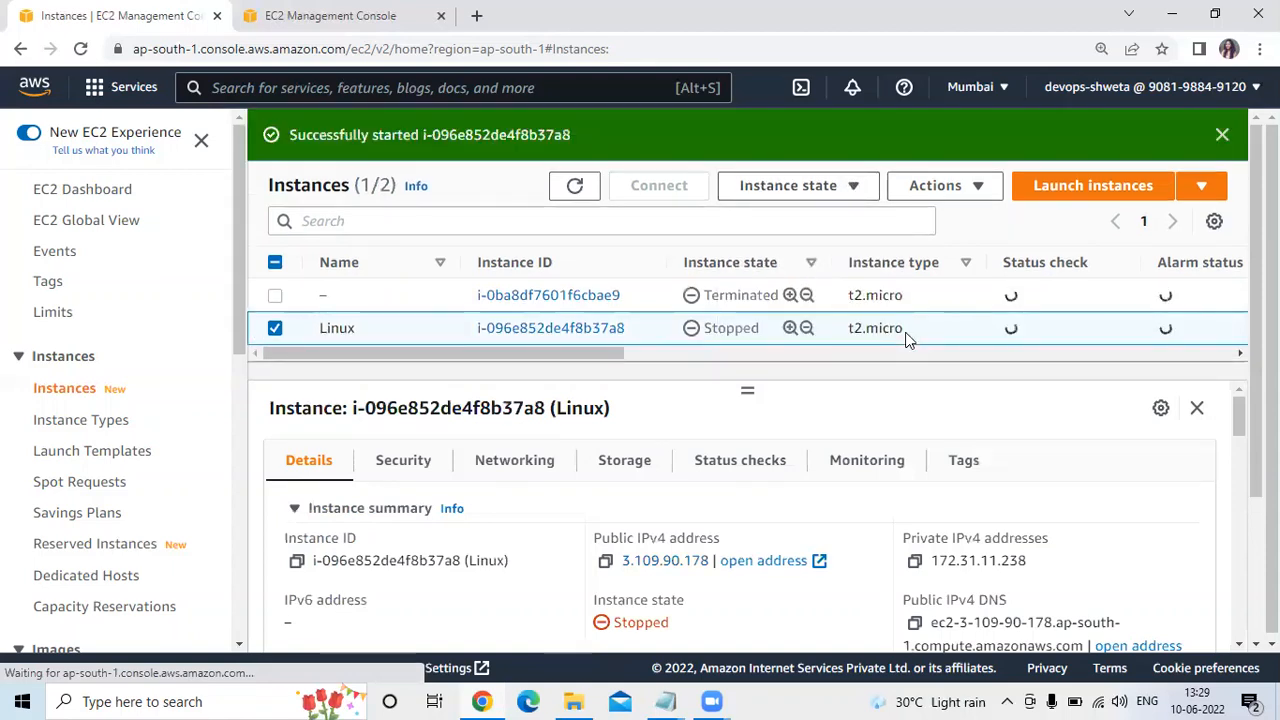
pyautogui.click(1222, 135)
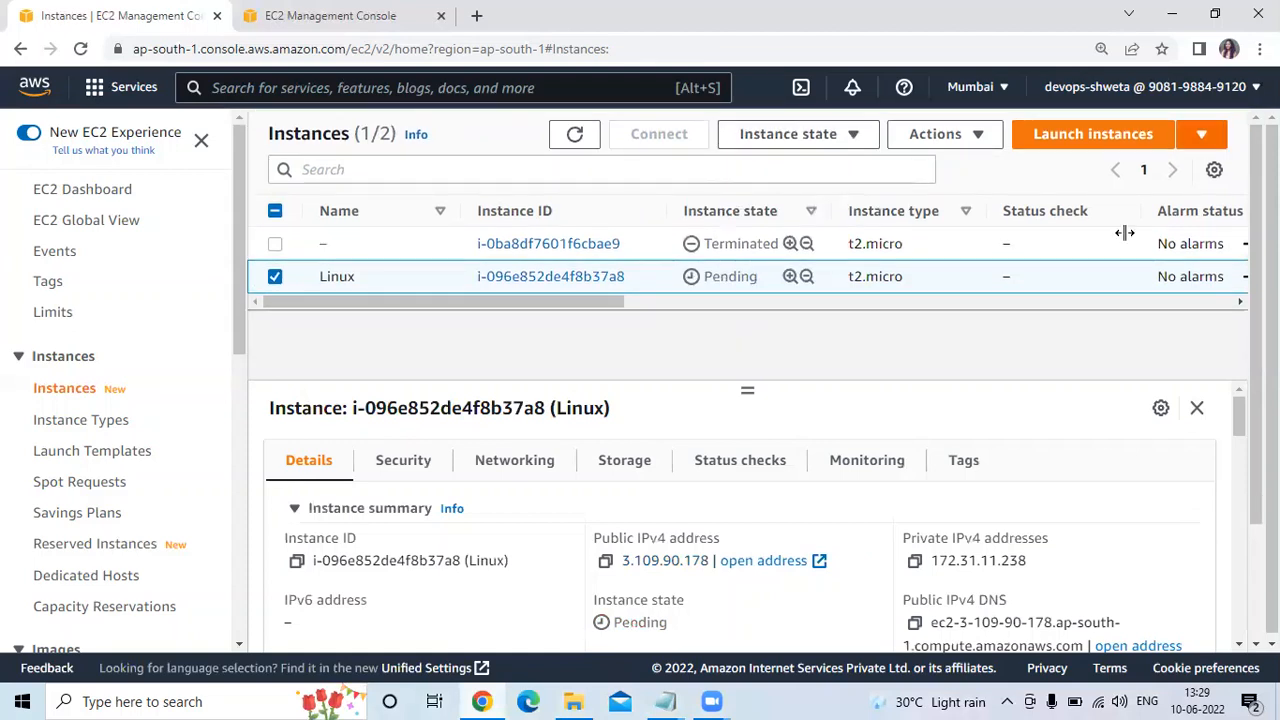
pyautogui.click(574, 139)
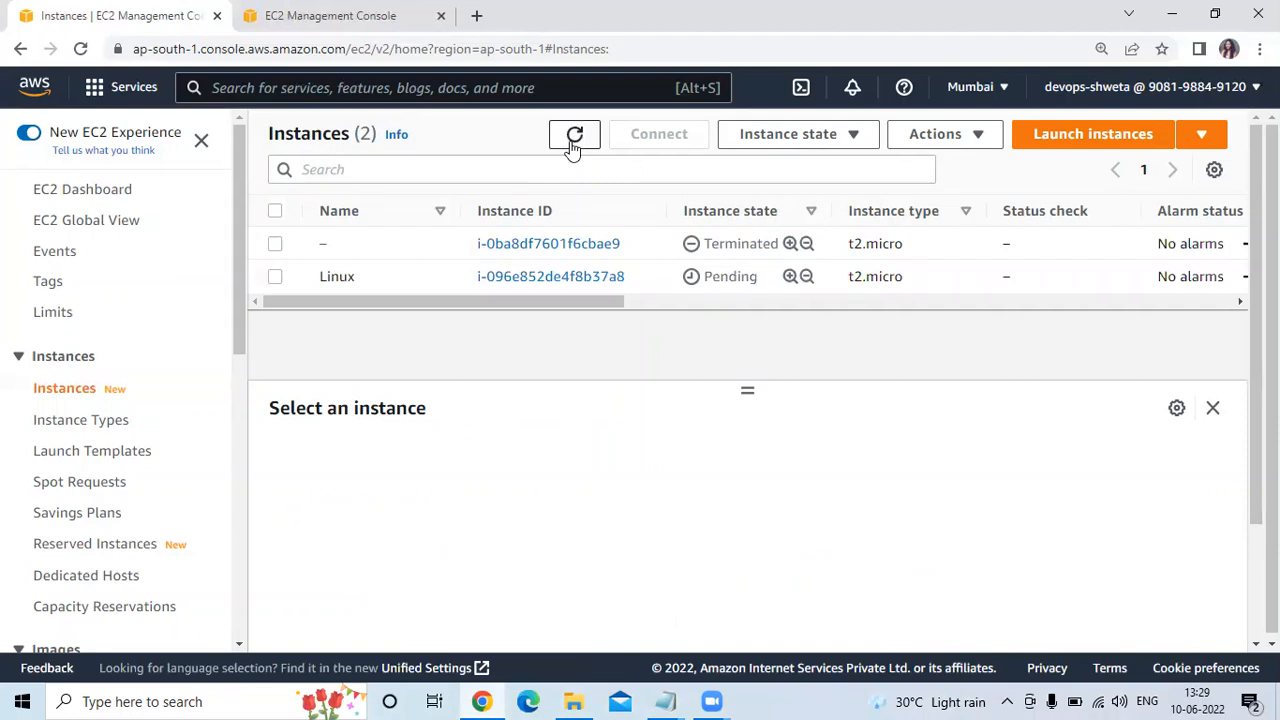
# Refresh the instances list, select the running Linux instance, and copy its public IPv4 address
pyautogui.click(574, 137)
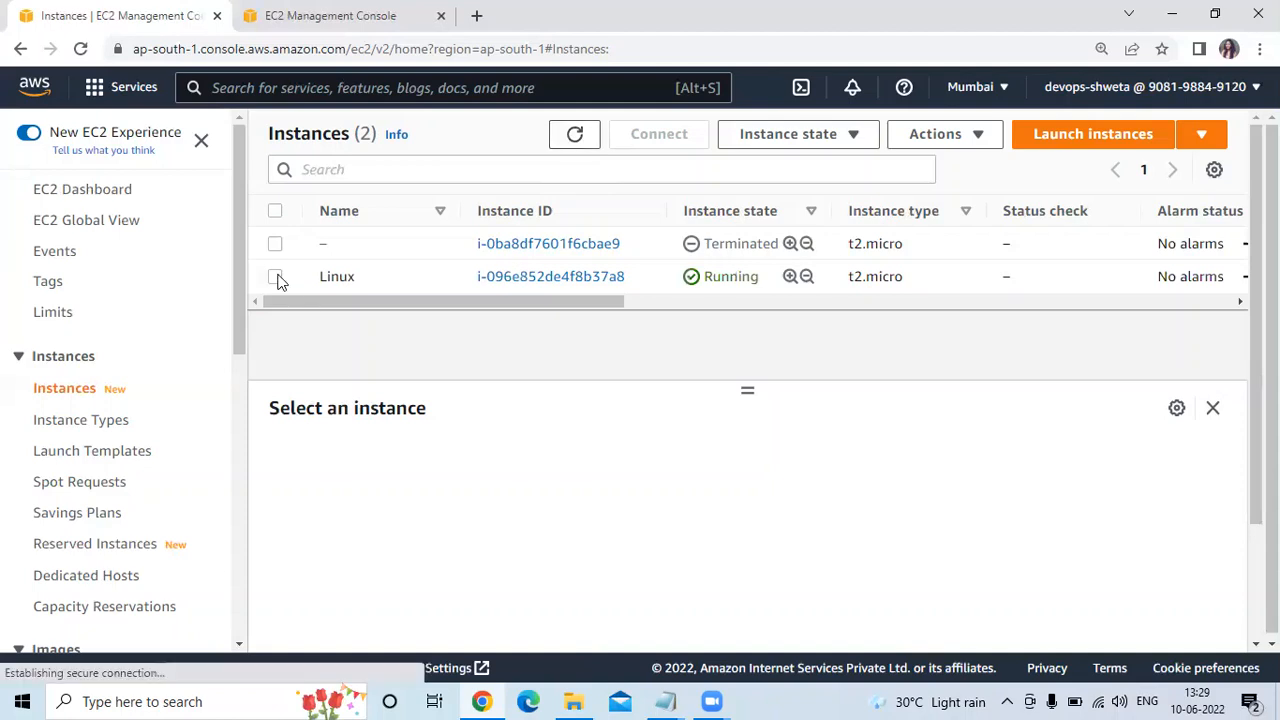
pyautogui.click(275, 277)
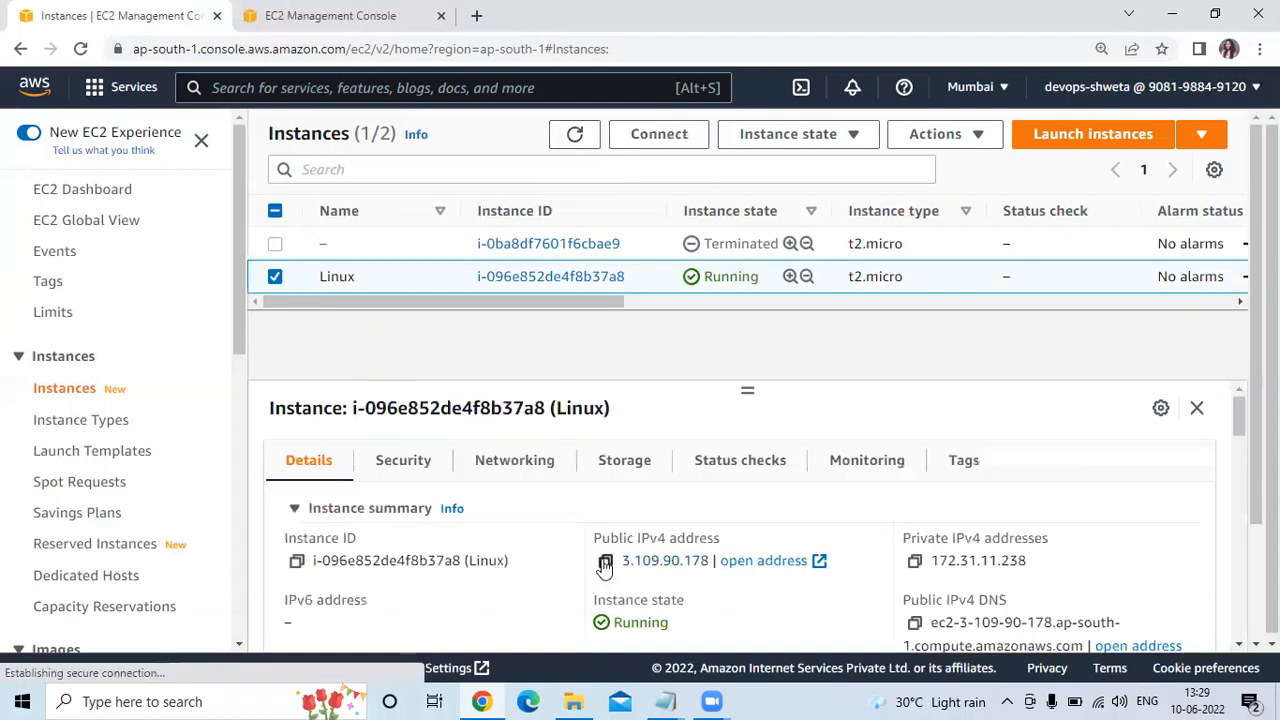
pyautogui.click(605, 562)
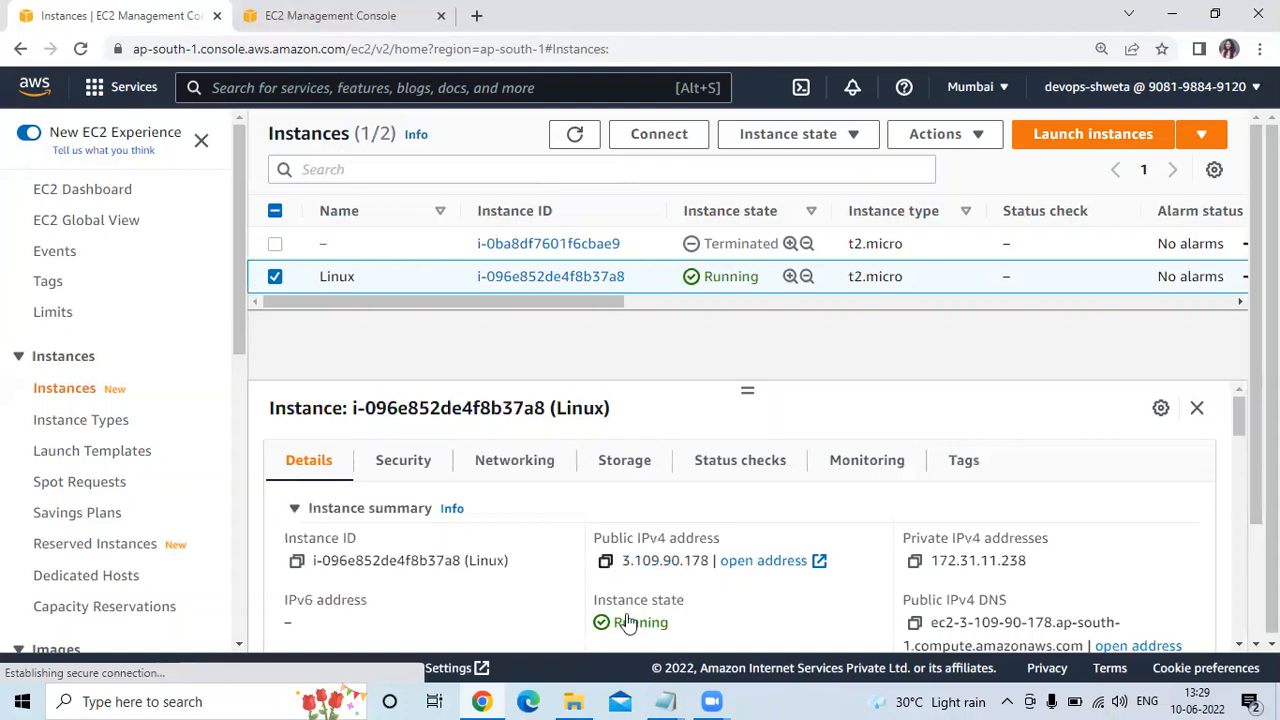
# Switch to Notepad and paste the copied address 3.109.90.178 below the previously recorded Elastic IP, leaving a blank line between them
pyautogui.click(677, 700)
pyautogui.click(751, 635)
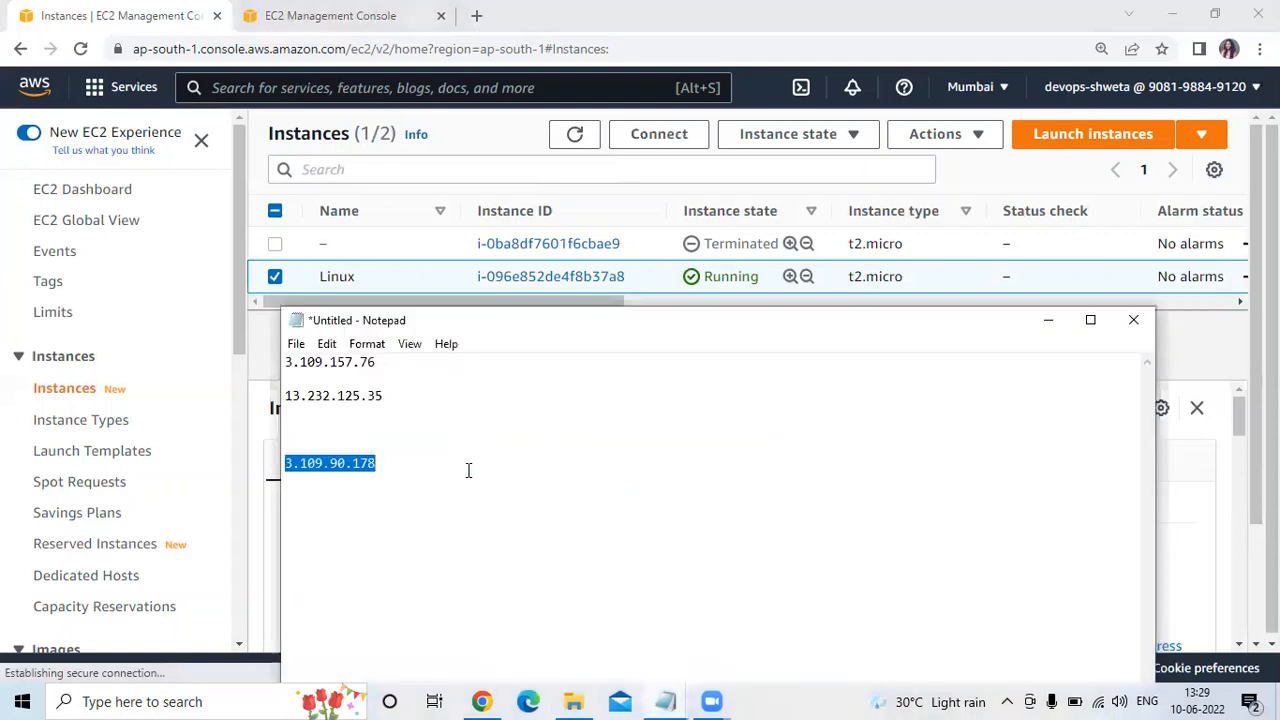
pyautogui.click(468, 470)
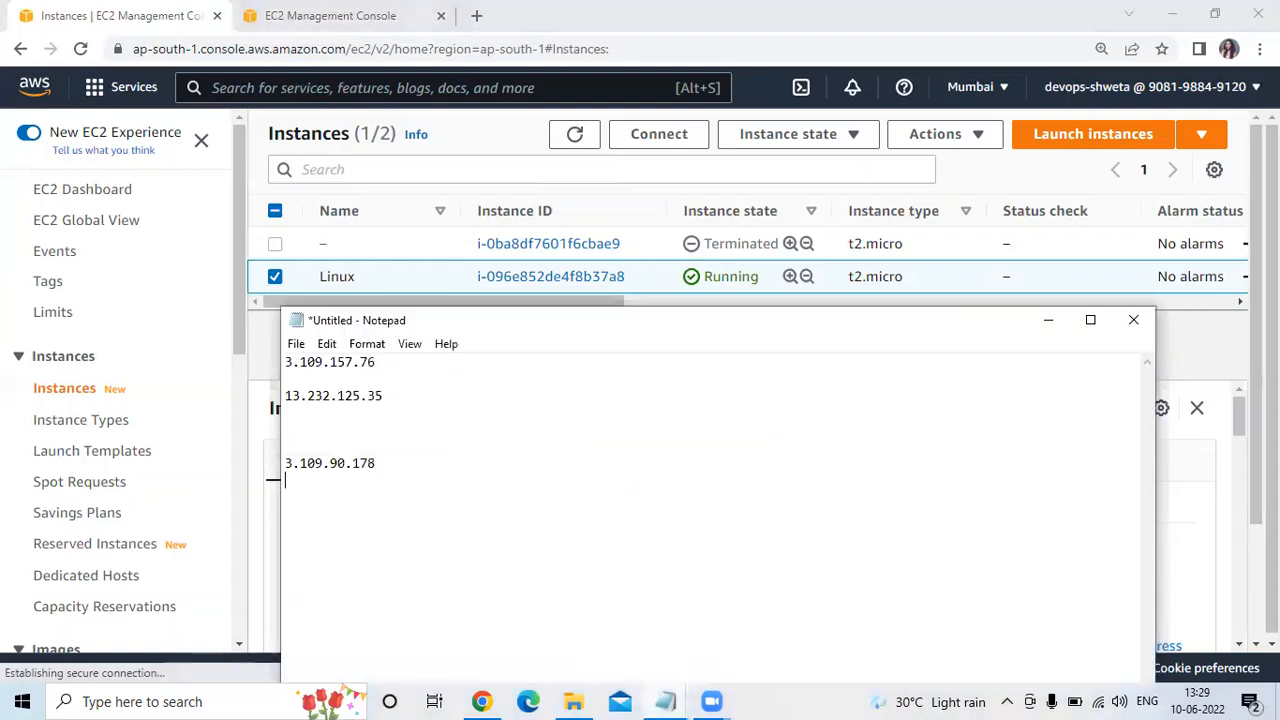
pyautogui.press('Return')
pyautogui.hotkey('ctrl', 'v')
# Highlight the last two recorded addresses in Notepad to compare them, and switch to the Elastic IP addresses page in the browser
pyautogui.moveTo(285, 463); pyautogui.dragTo(416, 504)
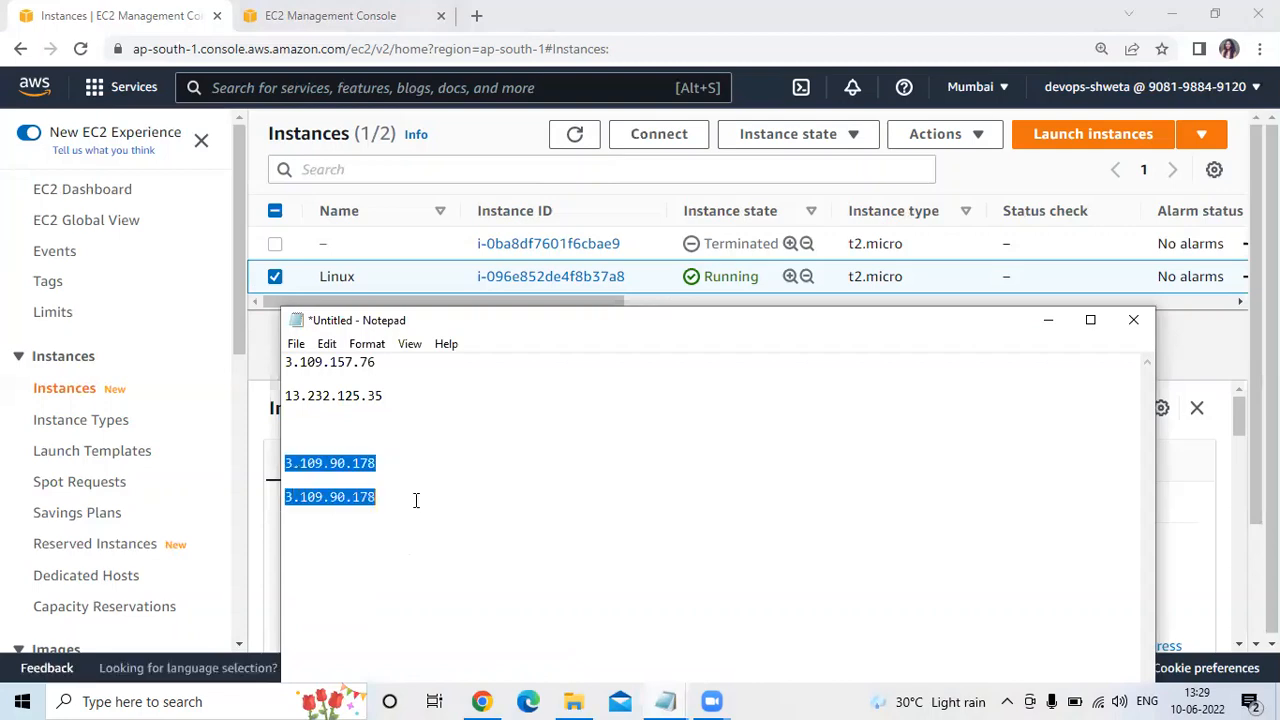
pyautogui.press('Left')
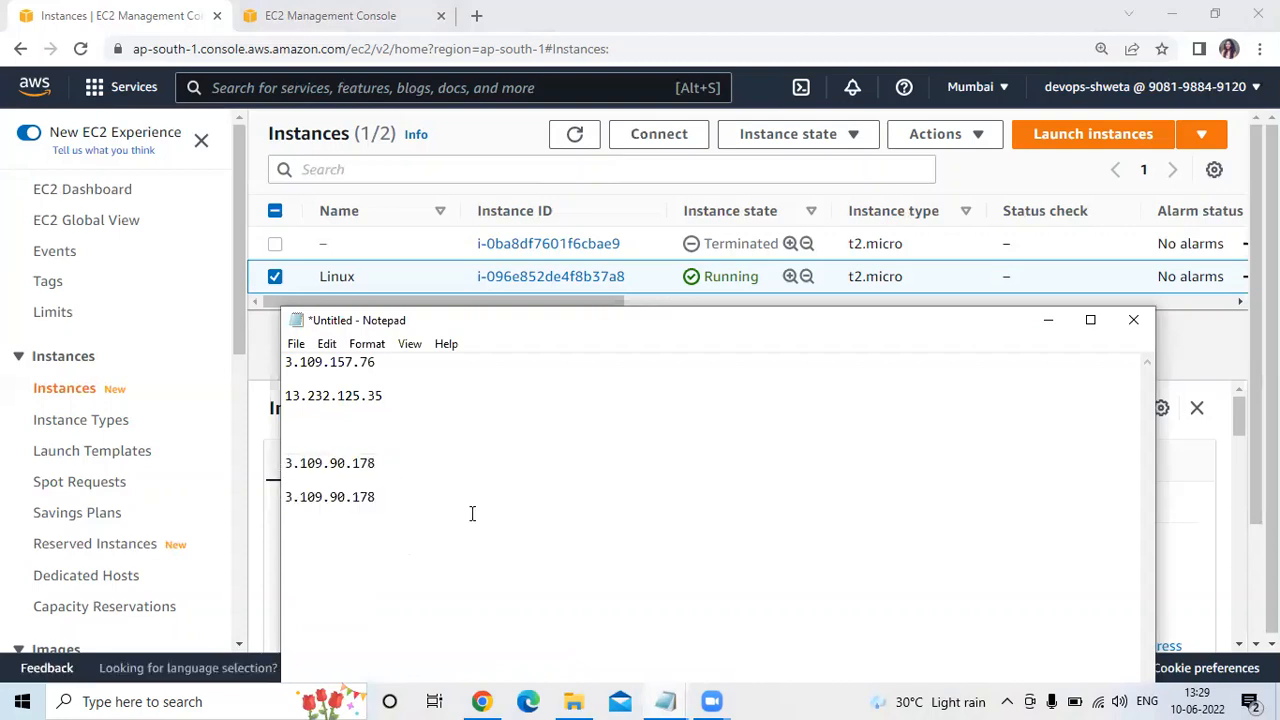
pyautogui.moveTo(285, 463); pyautogui.dragTo(472, 514)
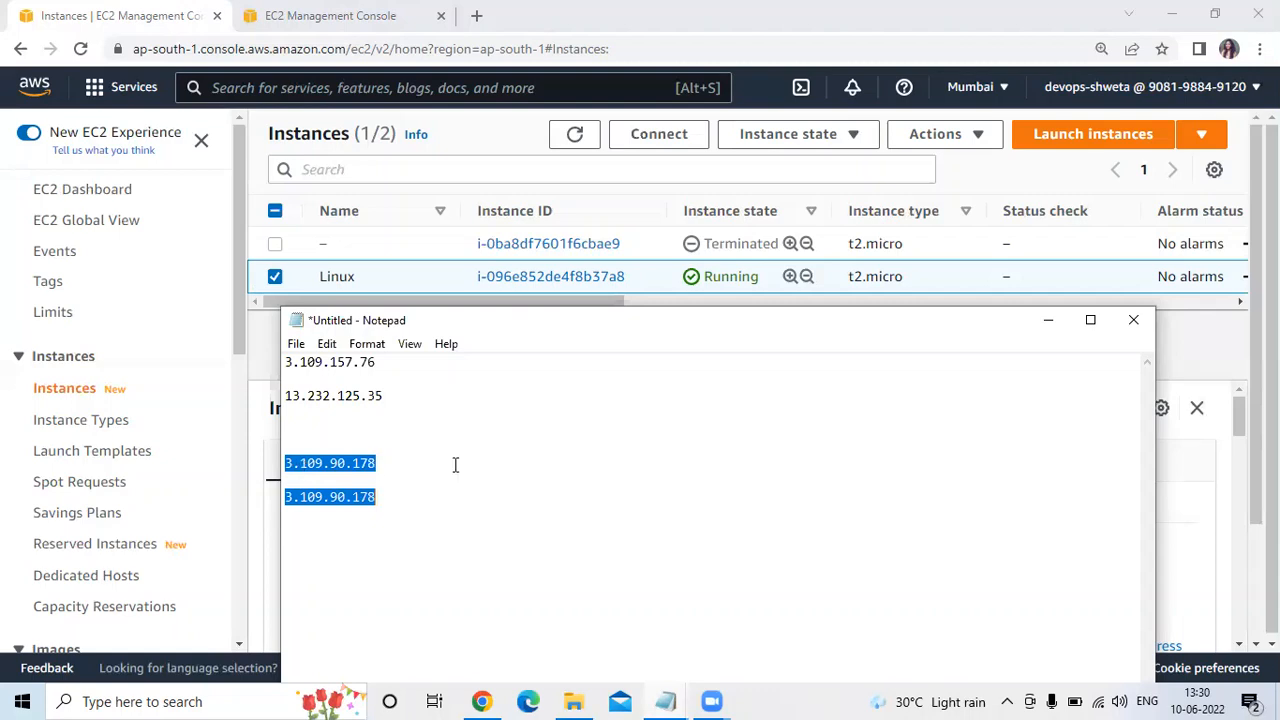
pyautogui.click(1048, 322)
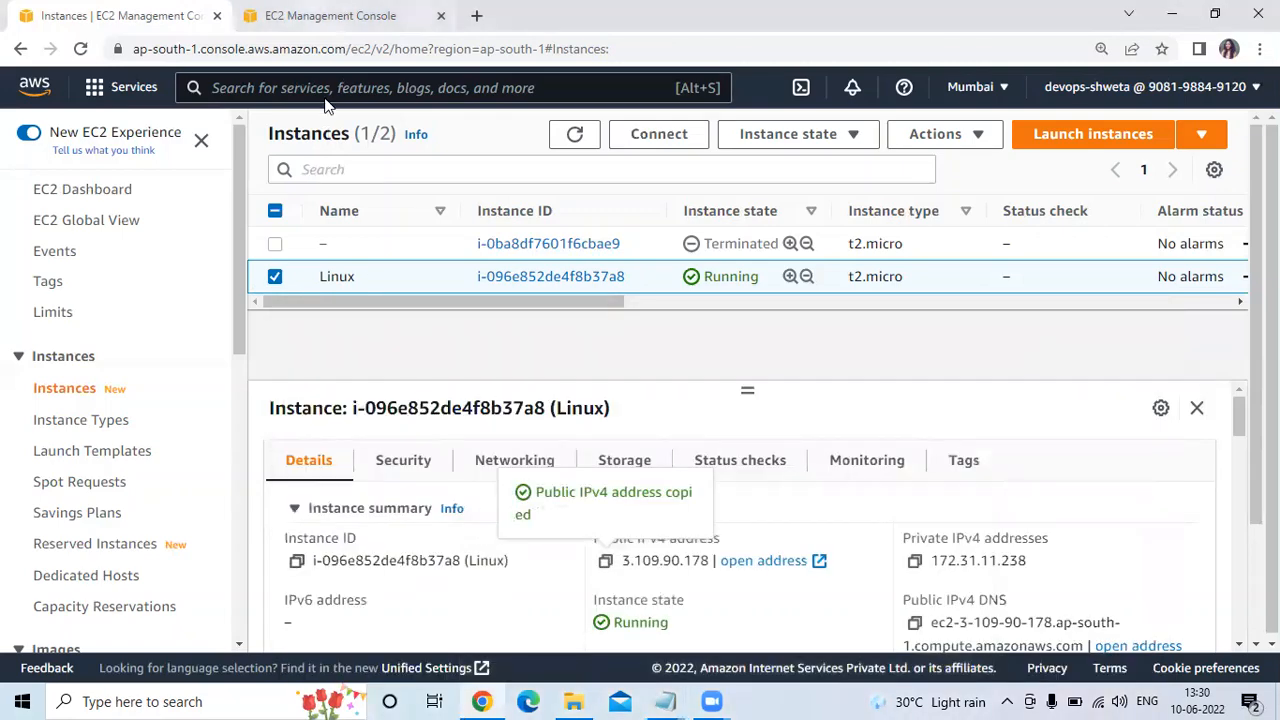
pyautogui.click(330, 15)
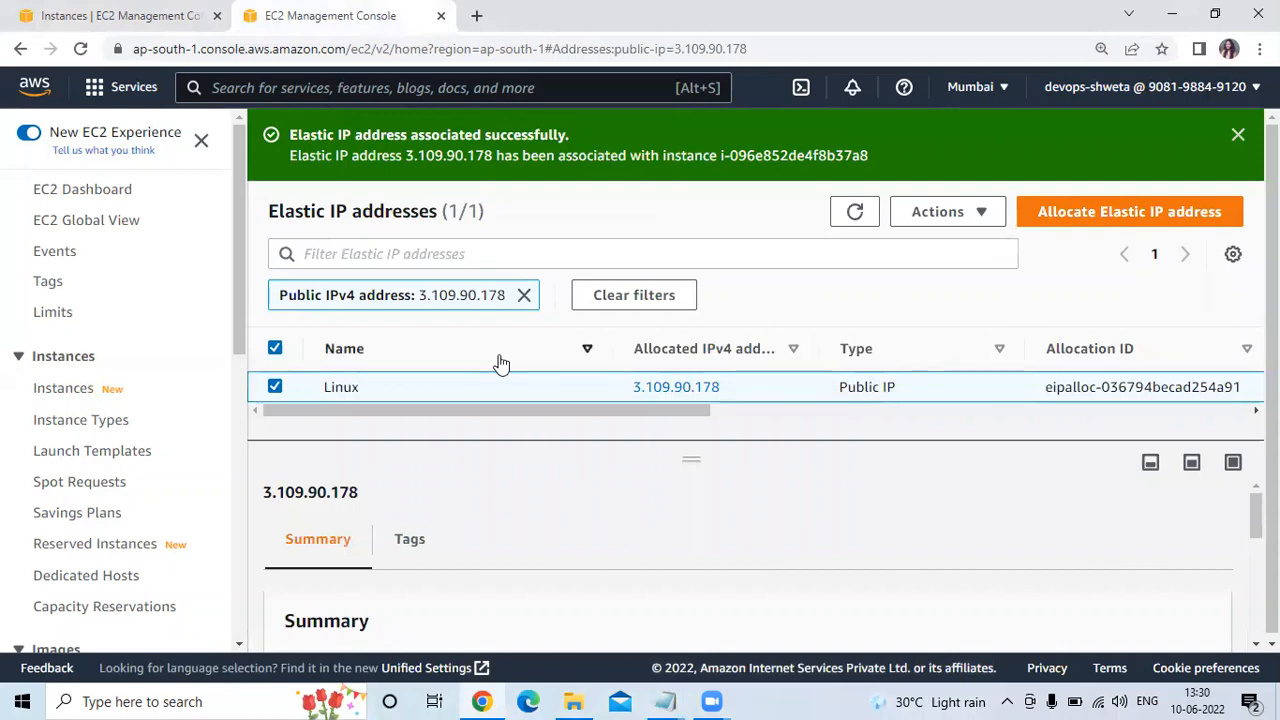